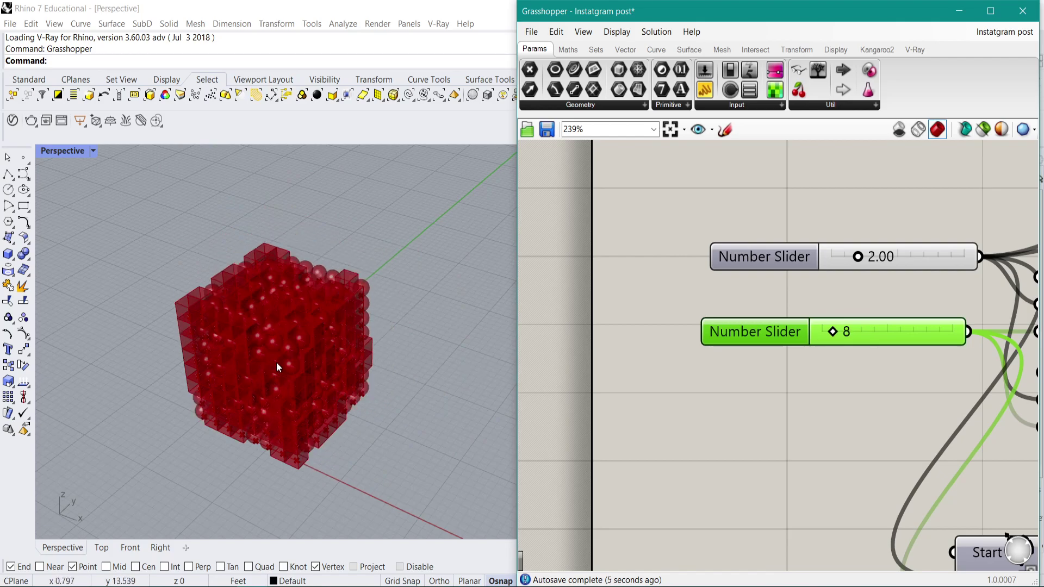
Look through the red, yellow and blue Primitive Apportion posts on Instagram as a reference for the cube model.
right_drag(347, 212, 369, 335)
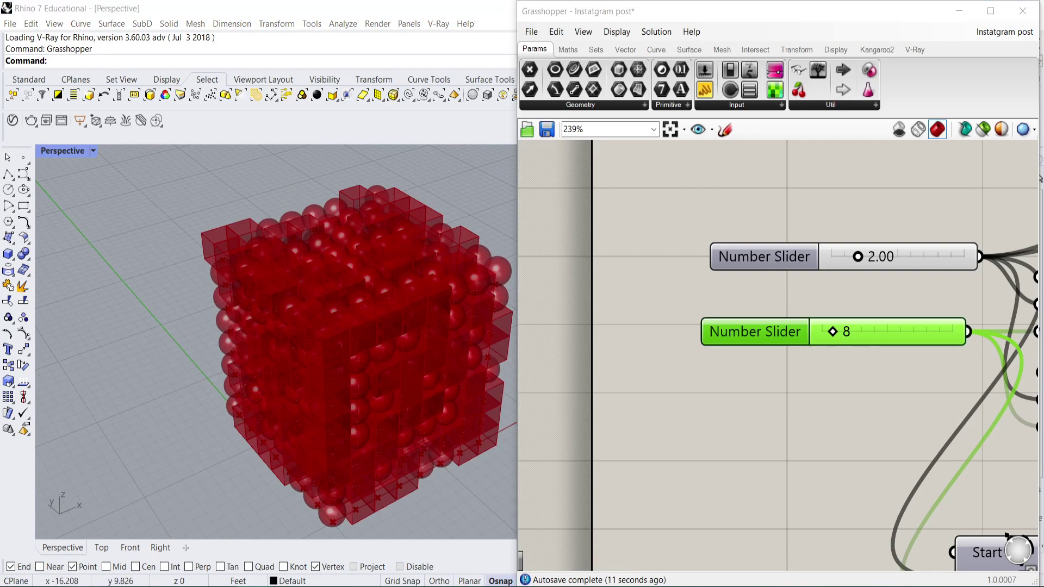
drag(1043, 220, 565, 64)
scroll(717, 327, down, 2)
scroll(719, 331, down, 3)
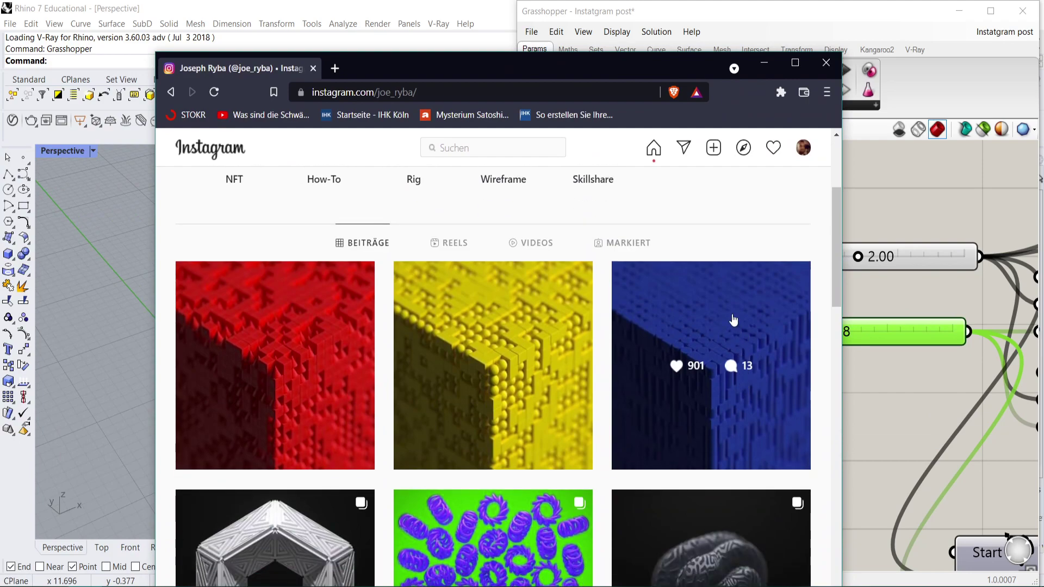
click(786, 266)
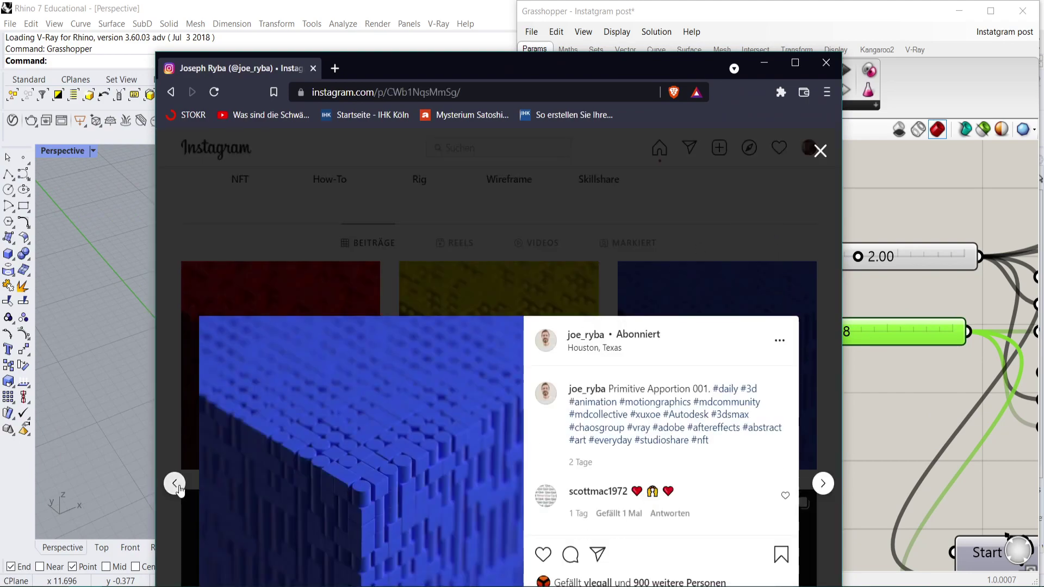
click(175, 483)
click(174, 484)
drag(641, 68, 630, 38)
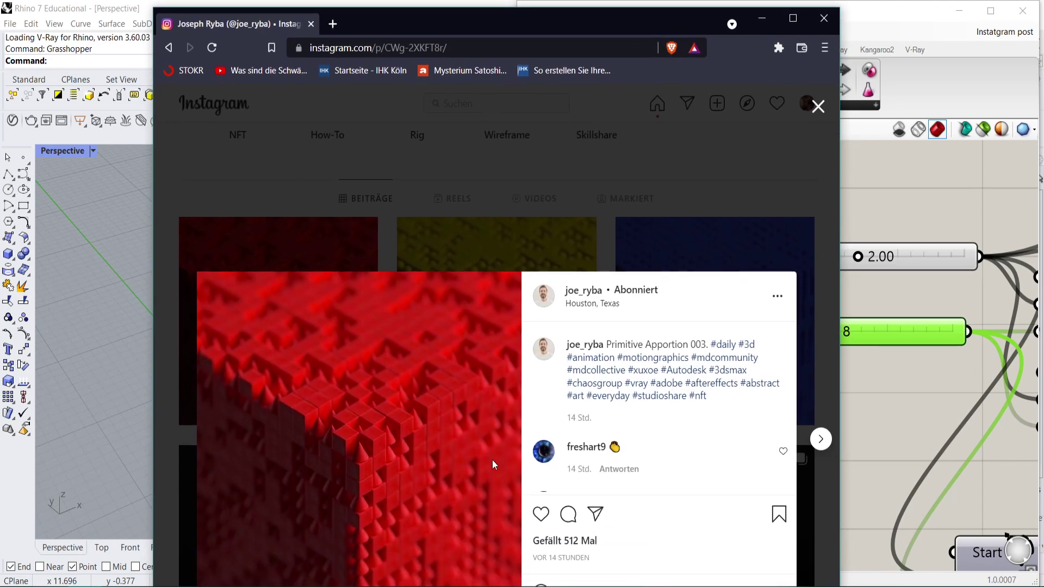
click(820, 438)
click(821, 440)
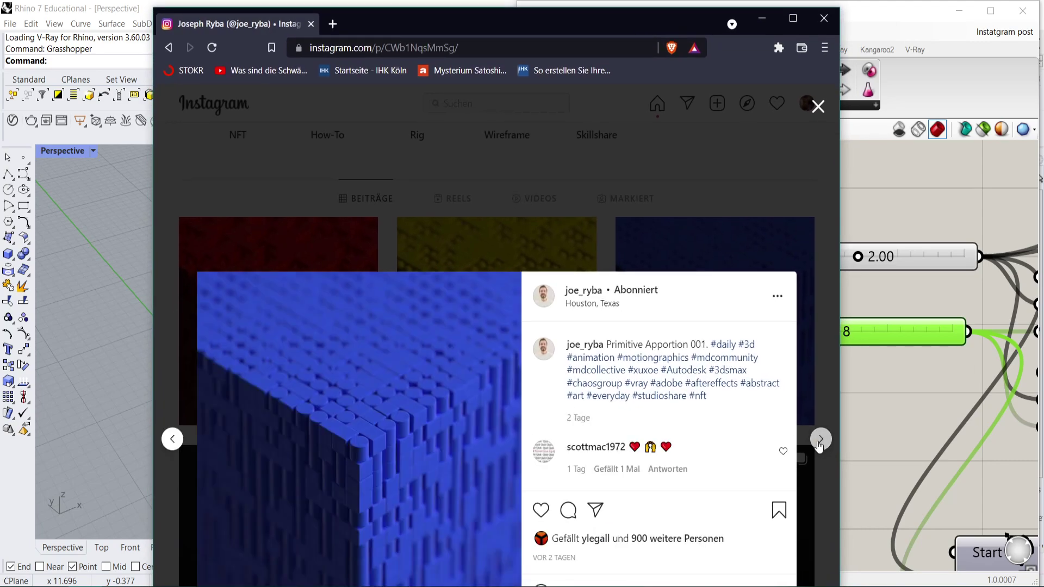
click(170, 440)
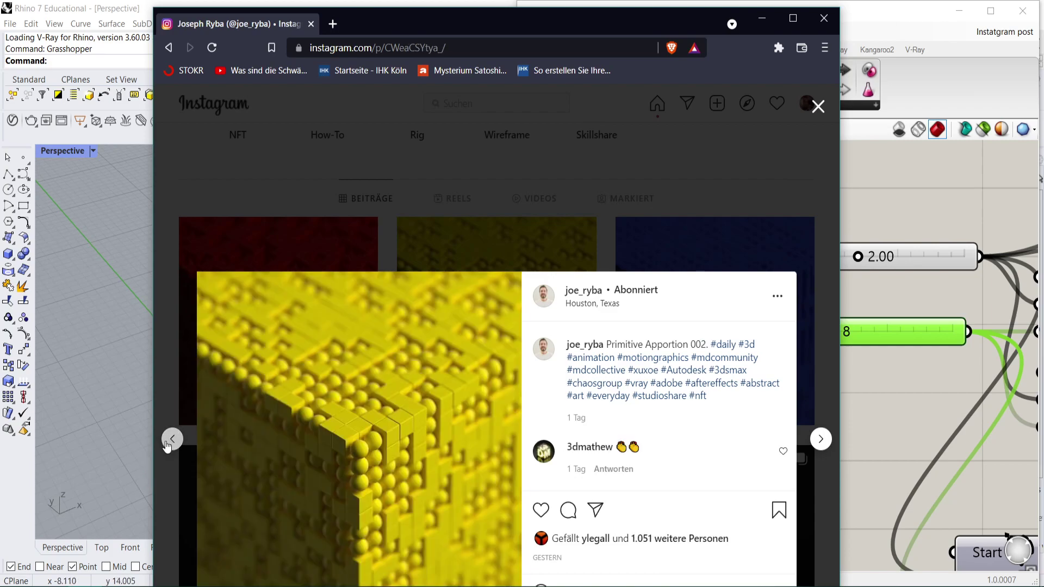
click(762, 18)
Set the two number sliders to 2.04 and 30 and inspect the denser cube in the Perspective view.
right_drag(383, 356, 354, 349)
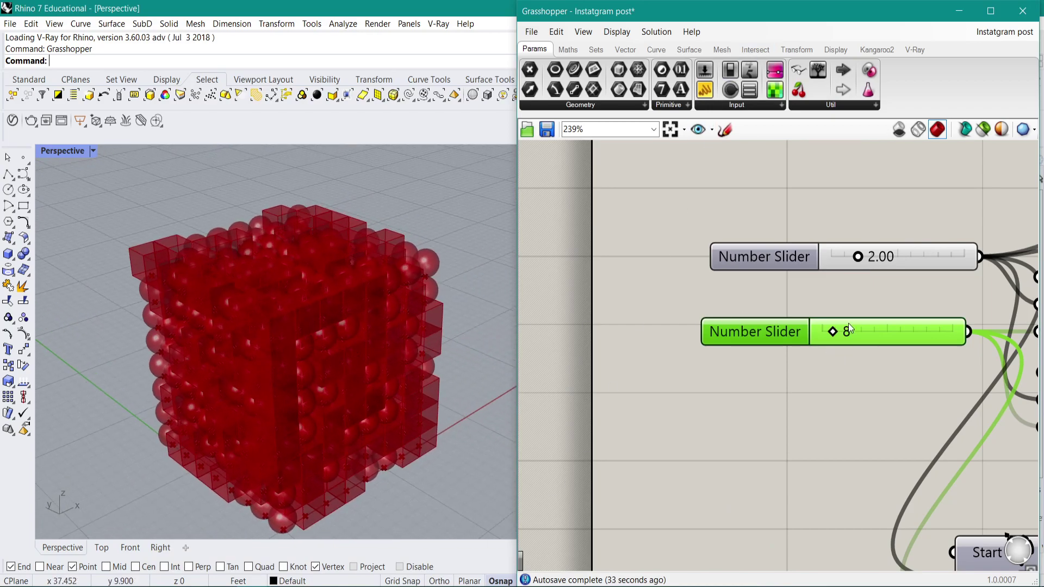
right_drag(317, 297, 312, 340)
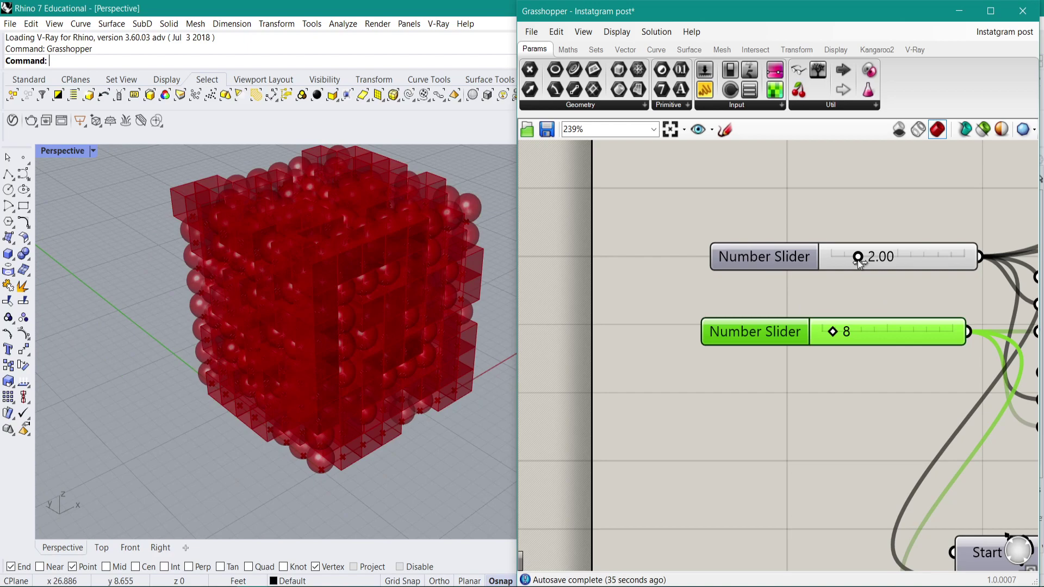
mouse_move(857, 260)
mouse_down()
mouse_move(842, 260)
mouse_move(858, 260)
mouse_up()
drag(833, 333, 845, 331)
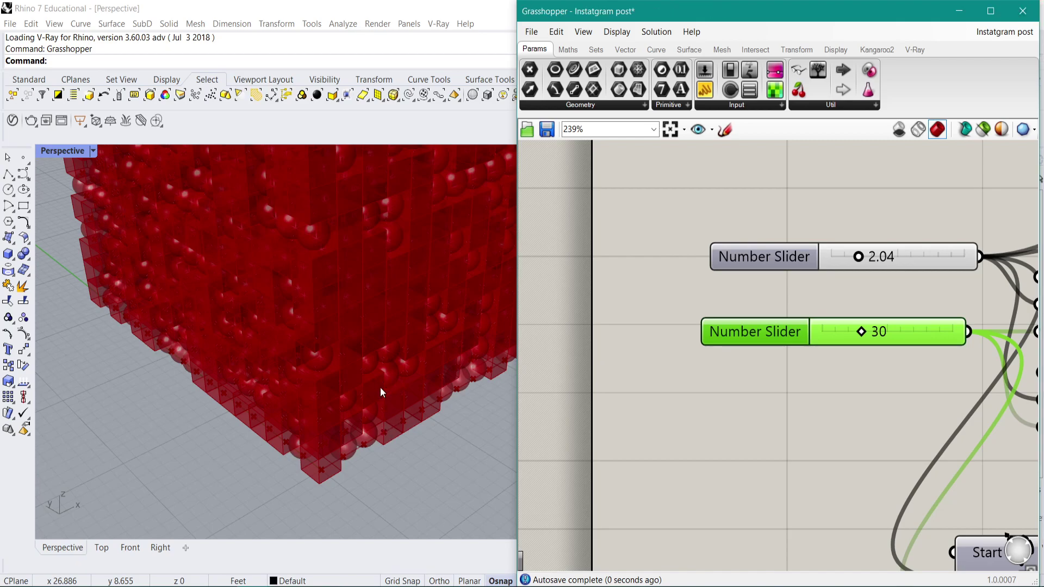
scroll(380, 387, down, 5)
right_drag(380, 387, 465, 182)
scroll(331, 302, up, 3)
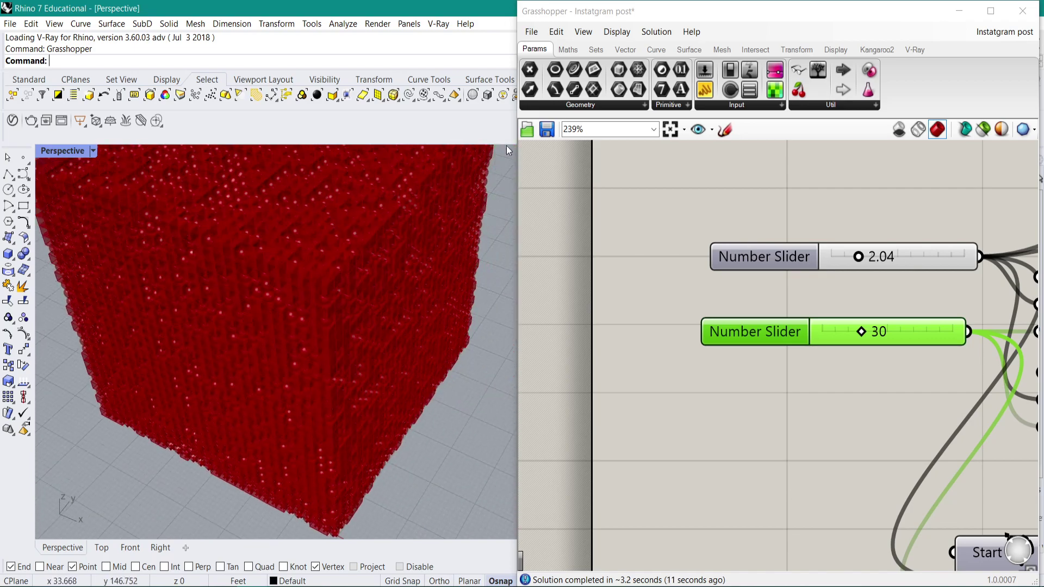
Switch from the Instatgram post definition to the empty unnamed definition.
click(532, 33)
click(972, 34)
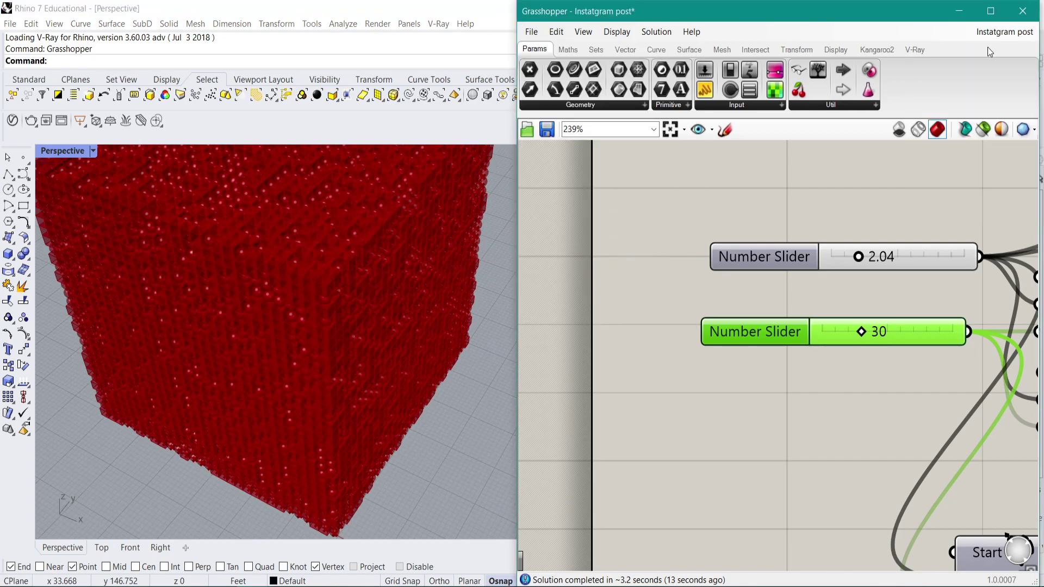
click(968, 173)
right_drag(235, 254, 326, 320)
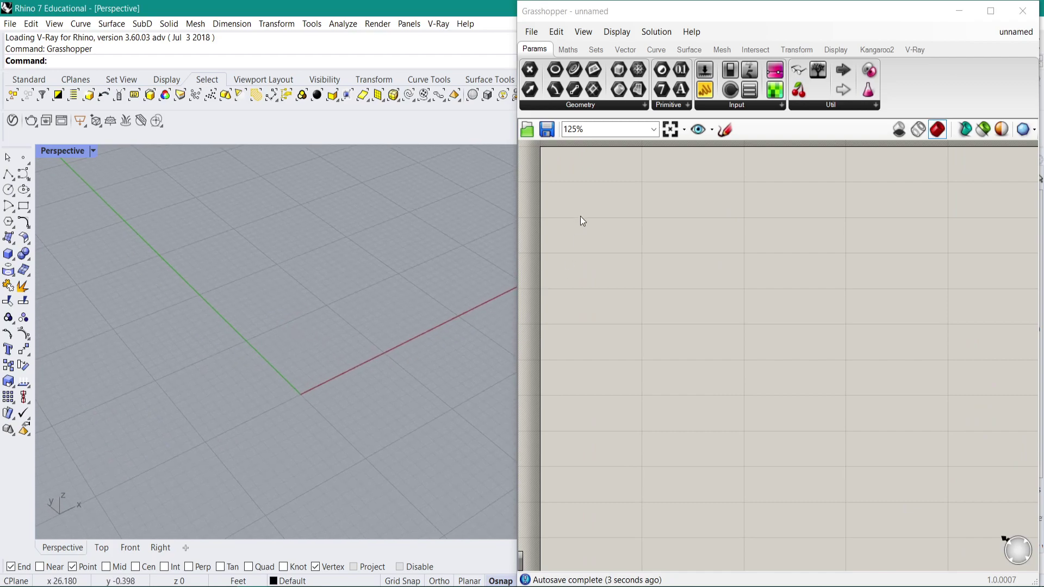
Sketch a horizontal row of four black crosses on the empty canvas.
click(721, 137)
scroll(604, 321, up, 3)
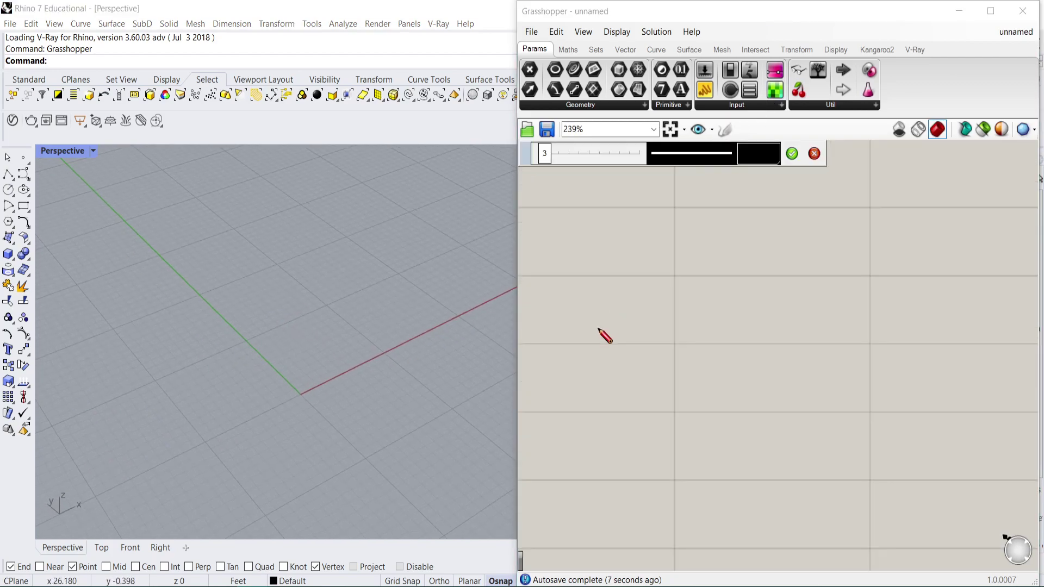
mouse_move(613, 327)
mouse_down()
mouse_move(642, 307)
mouse_move(652, 336)
mouse_move(716, 315)
mouse_move(716, 327)
mouse_up()
drag(751, 337, 782, 316)
mouse_move(752, 312)
mouse_down()
mouse_move(769, 328)
mouse_move(839, 316)
mouse_up()
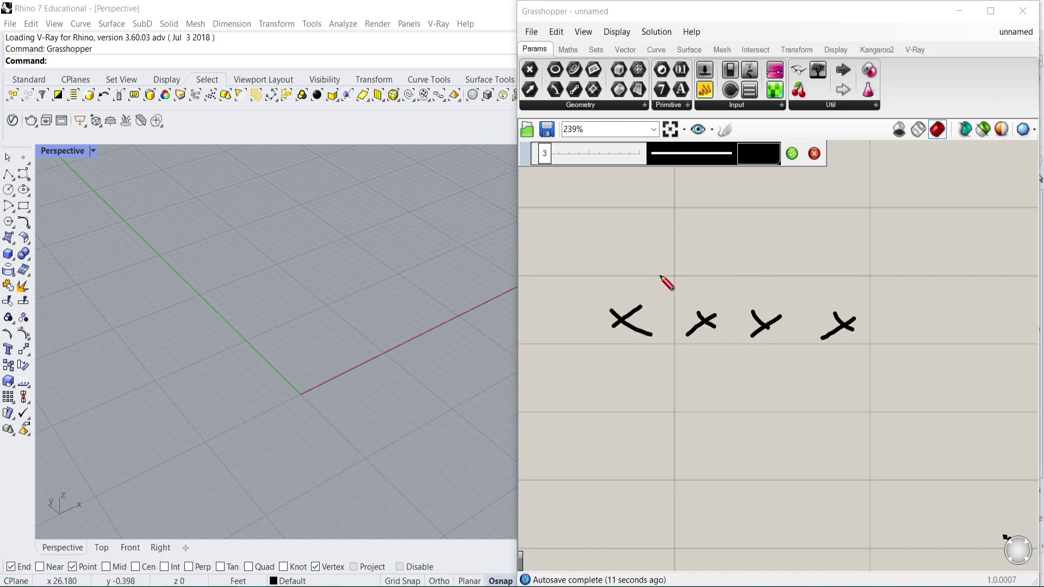
Sketch two more rows of black crosses above the first row, covering the first three columns.
drag(620, 254, 639, 269)
drag(636, 265, 626, 283)
drag(633, 198, 651, 217)
drag(656, 211, 632, 236)
drag(689, 221, 715, 205)
drag(703, 201, 710, 223)
mouse_move(699, 250)
mouse_down()
mouse_move(727, 265)
mouse_move(711, 260)
mouse_move(783, 255)
mouse_move(763, 265)
mouse_up()
drag(750, 193, 758, 206)
drag(759, 222, 775, 205)
Widen the Grasshopper window and sketch the missing fourth-column crosses in the upper two rows.
scroll(799, 220, up, 3)
scroll(653, 311, down, 3)
drag(516, 247, 185, 247)
scroll(678, 270, up, 2)
mouse_move(522, 255)
mouse_down()
mouse_move(566, 234)
mouse_move(556, 257)
mouse_up()
drag(548, 337, 589, 305)
drag(545, 303, 576, 320)
Sketch dotted red lines running diagonally upward from the last cross of the top row.
scroll(791, 163, down, 4)
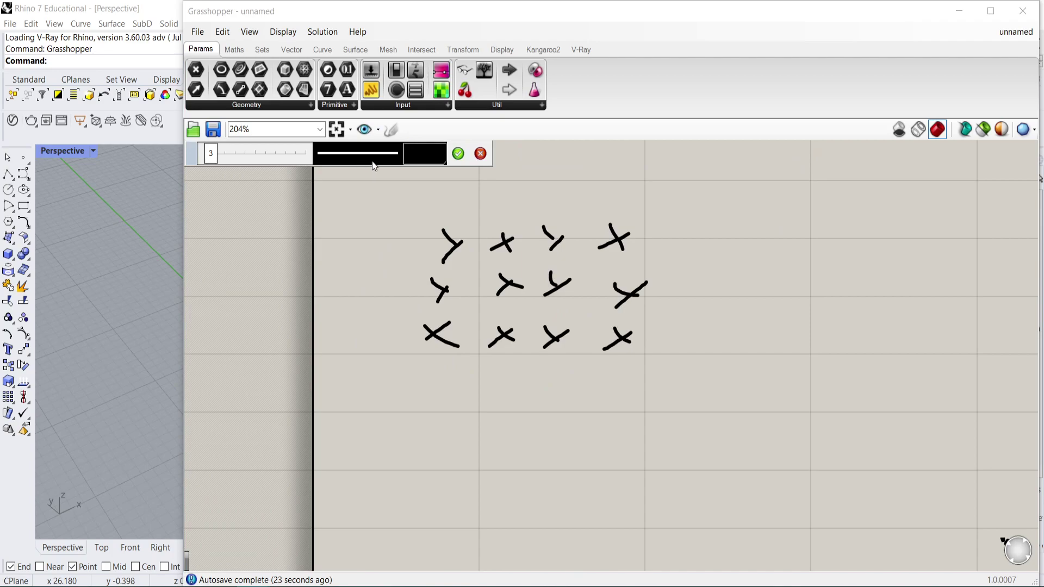
click(333, 155)
click(361, 177)
click(351, 155)
click(355, 181)
click(443, 157)
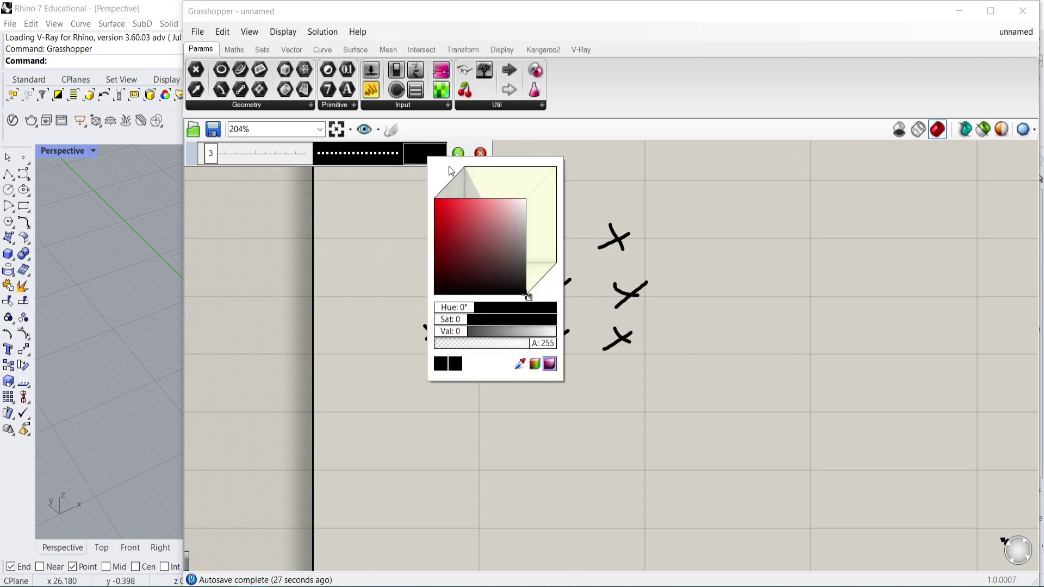
click(473, 211)
drag(623, 235, 646, 193)
scroll(616, 266, down, 4)
scroll(632, 186, up, 3)
drag(628, 252, 667, 168)
click(458, 153)
Duplicate the sketched grid of crosses with a diagonal upward offset.
click(550, 311)
mouse_move(554, 311)
alt+mouse_down()
mouse_move(586, 228)
mouse_move(596, 226)
mouse_move(603, 170)
alt+mouse_up()
click(723, 309)
Sketch a black square with a solid line below the grid of crosses.
scroll(599, 266, down, 3)
scroll(582, 288, up, 2)
right_drag(386, 336, 429, 210)
scroll(430, 209, up, 1)
click(391, 129)
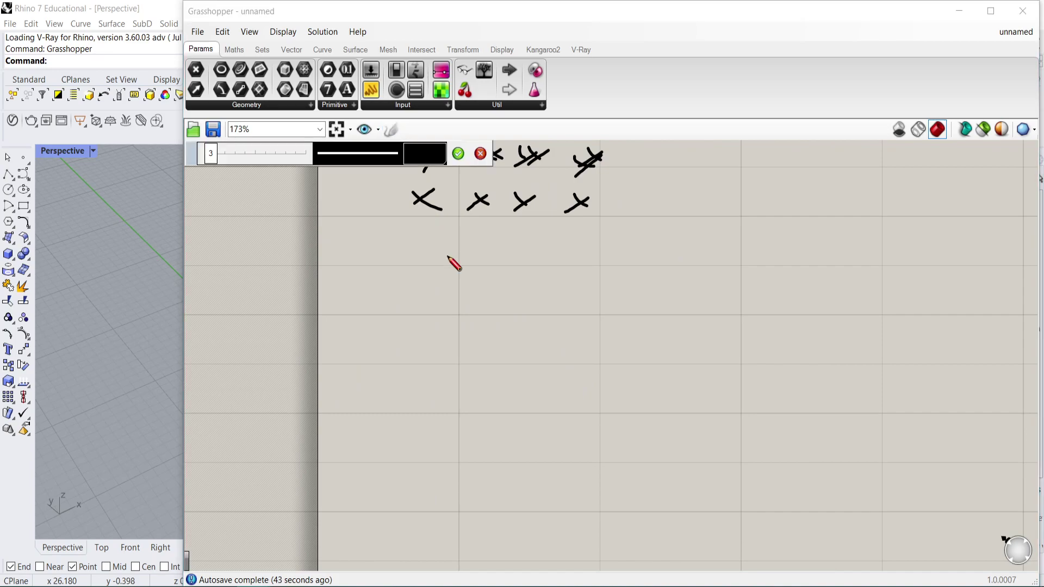
scroll(478, 348, up, 2)
mouse_move(462, 363)
mouse_down()
mouse_move(466, 298)
mouse_move(510, 292)
mouse_move(535, 337)
mouse_move(473, 366)
mouse_up()
click(458, 154)
click(366, 129)
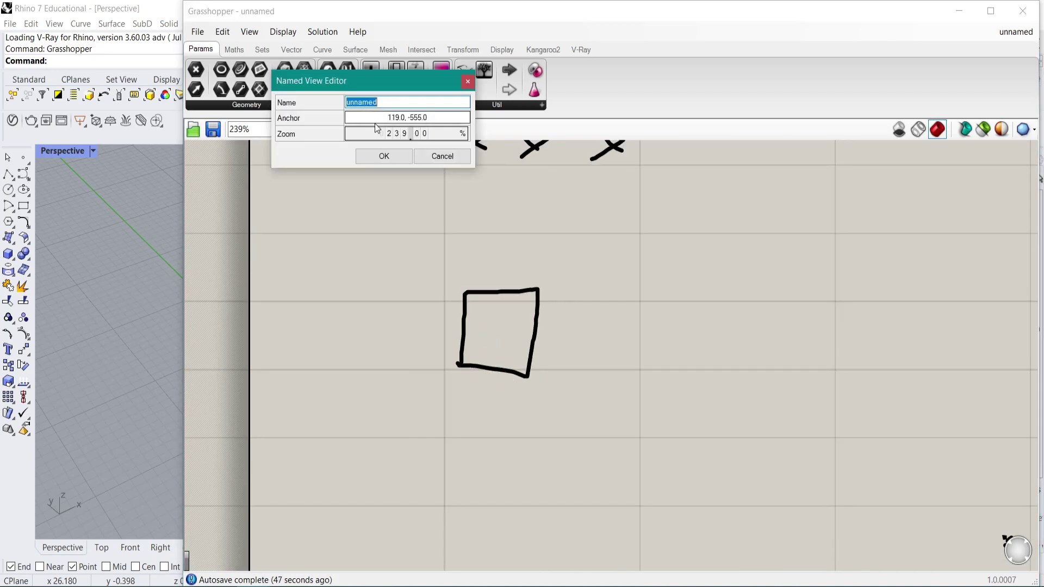
click(445, 157)
Sketch a black circle beside the square and mark its centre with a cross and its radius with an arrow.
click(390, 129)
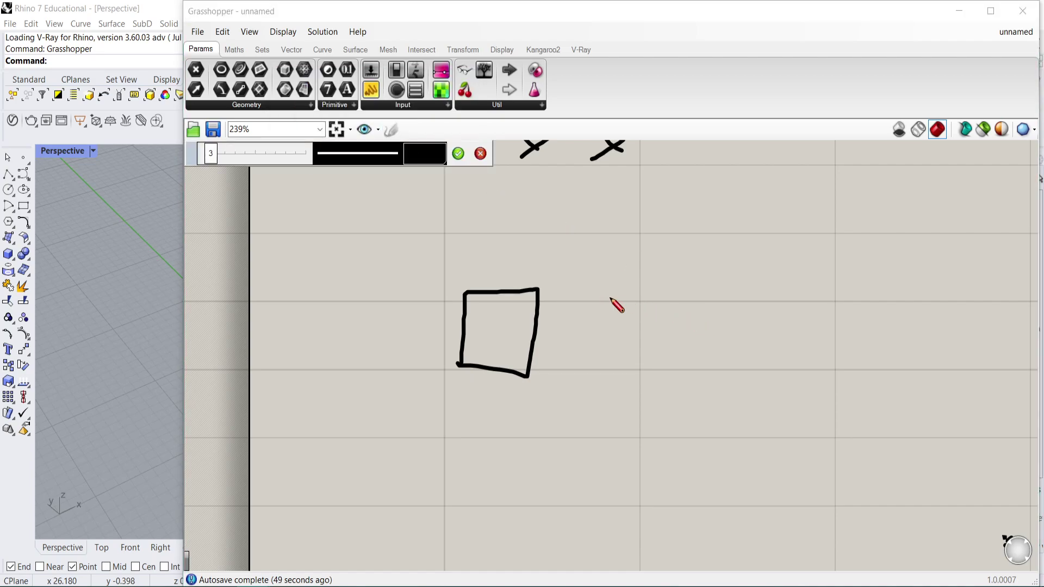
mouse_move(636, 289)
mouse_down()
mouse_move(585, 354)
mouse_move(681, 351)
mouse_move(666, 296)
mouse_move(640, 291)
mouse_up()
click(457, 153)
scroll(473, 157, down, 1)
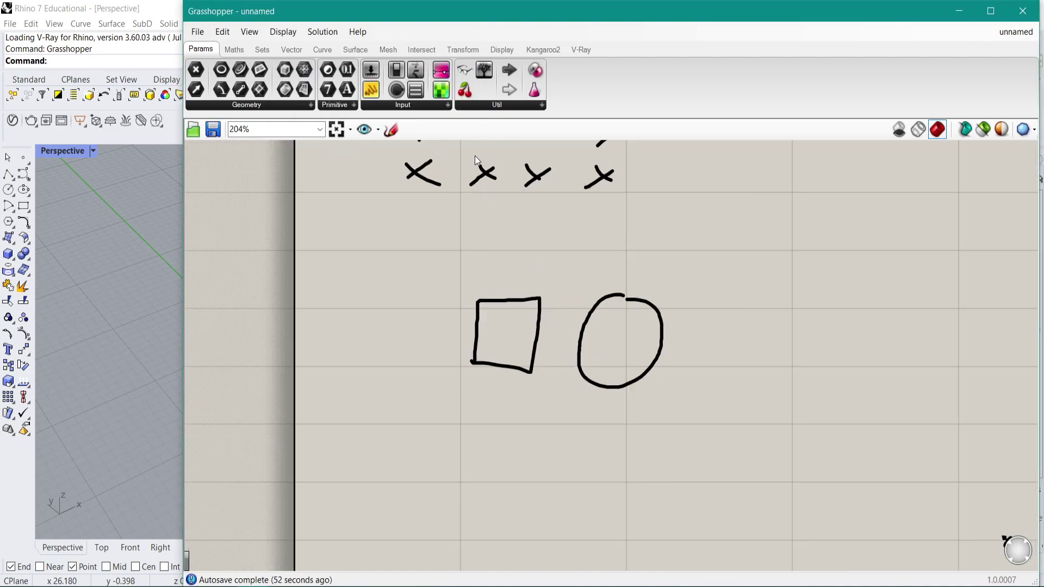
click(389, 135)
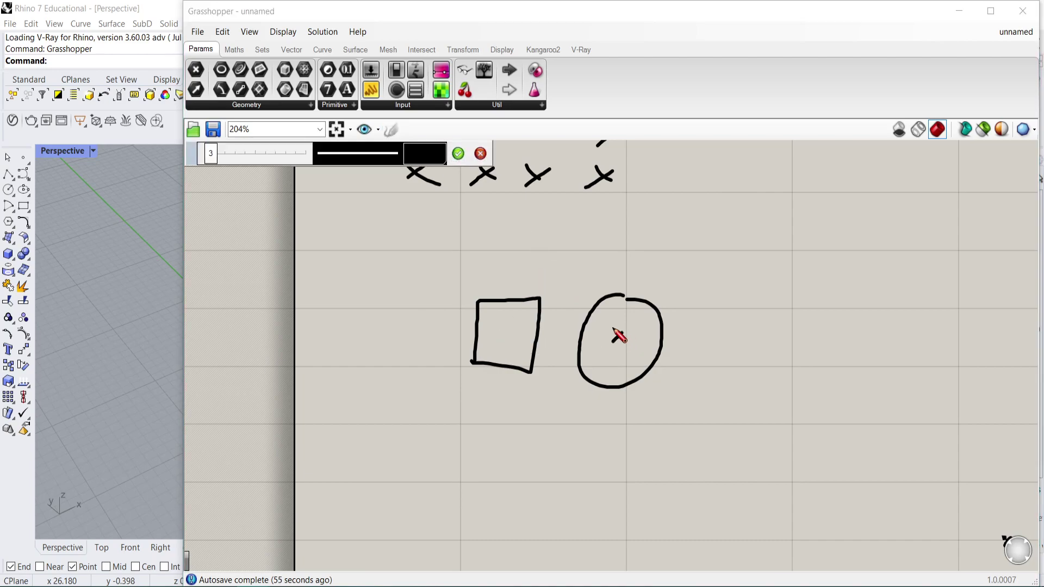
mouse_move(616, 341)
mouse_down()
mouse_move(586, 338)
mouse_move(597, 343)
mouse_up()
Sketch a red arrow from the bottom row of crosses down to the circle.
click(411, 157)
click(446, 214)
mouse_move(574, 184)
mouse_down()
mouse_move(606, 308)
mouse_move(614, 296)
mouse_up()
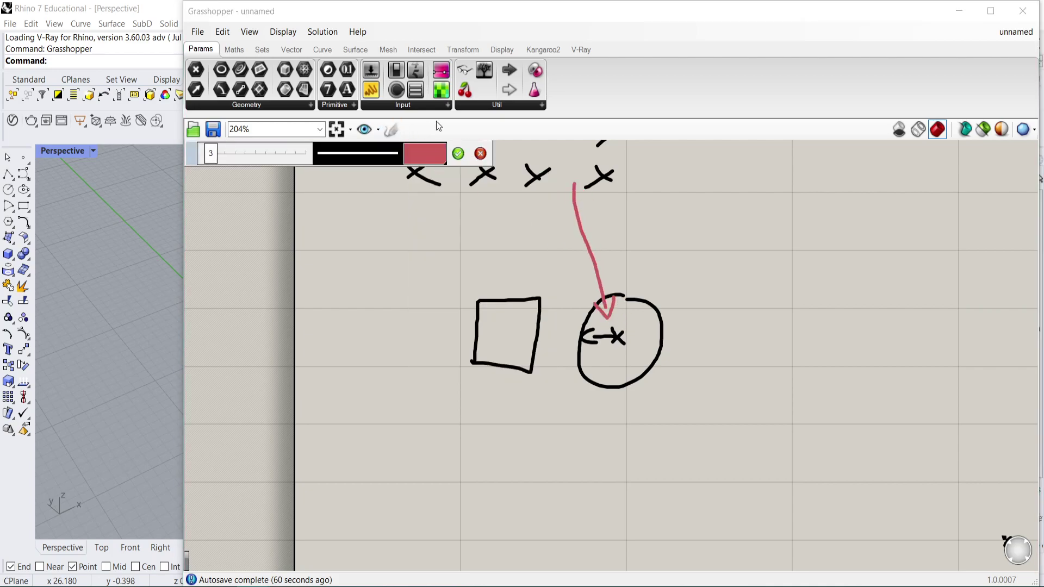
click(459, 153)
Sketch a second red arrow from the bottom row of crosses down to the square.
scroll(473, 166, up, 1)
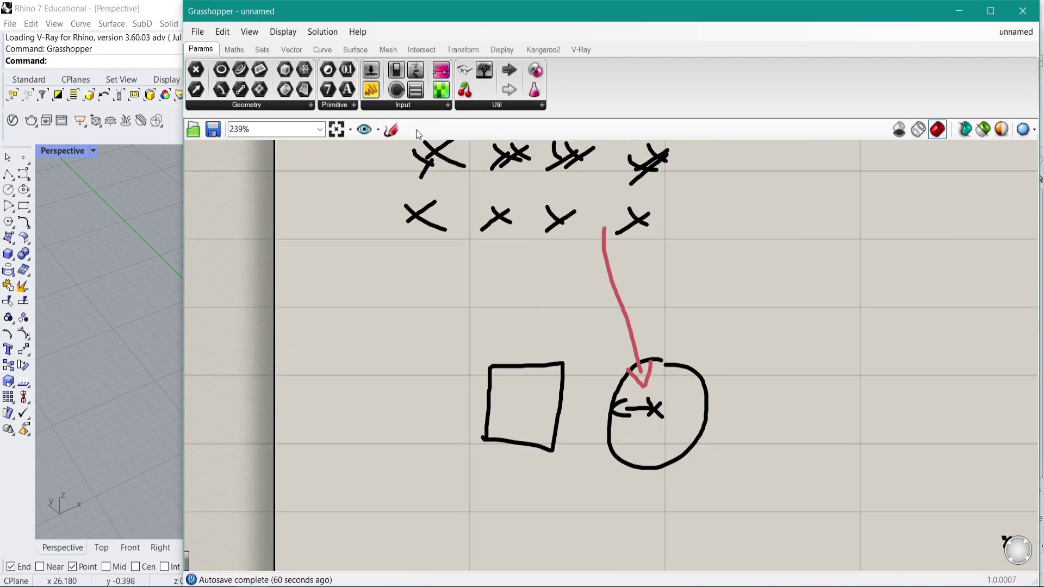
click(391, 130)
click(437, 155)
click(485, 214)
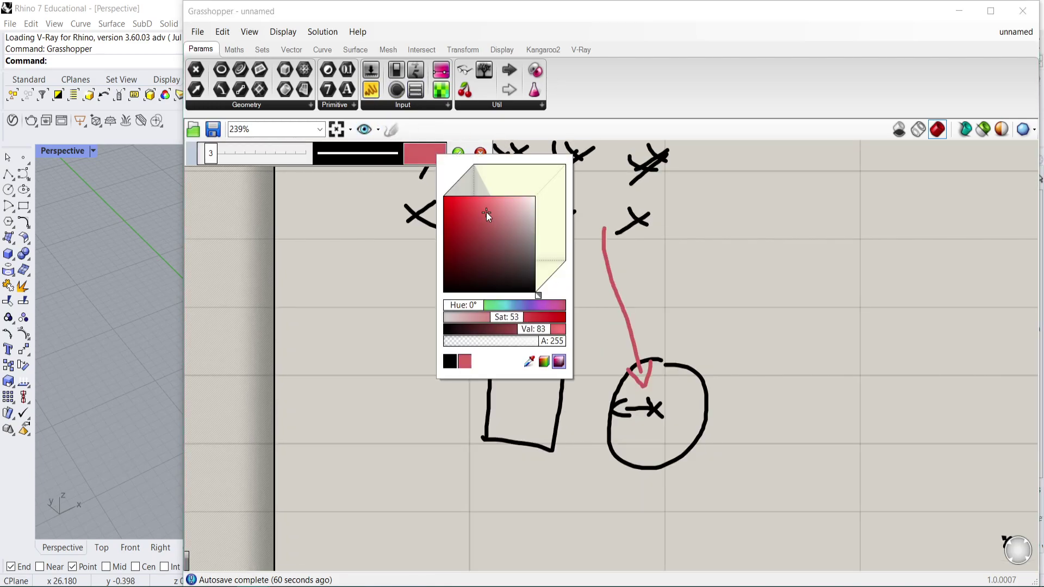
mouse_move(593, 228)
mouse_down()
mouse_move(539, 352)
mouse_move(553, 356)
mouse_up()
click(458, 153)
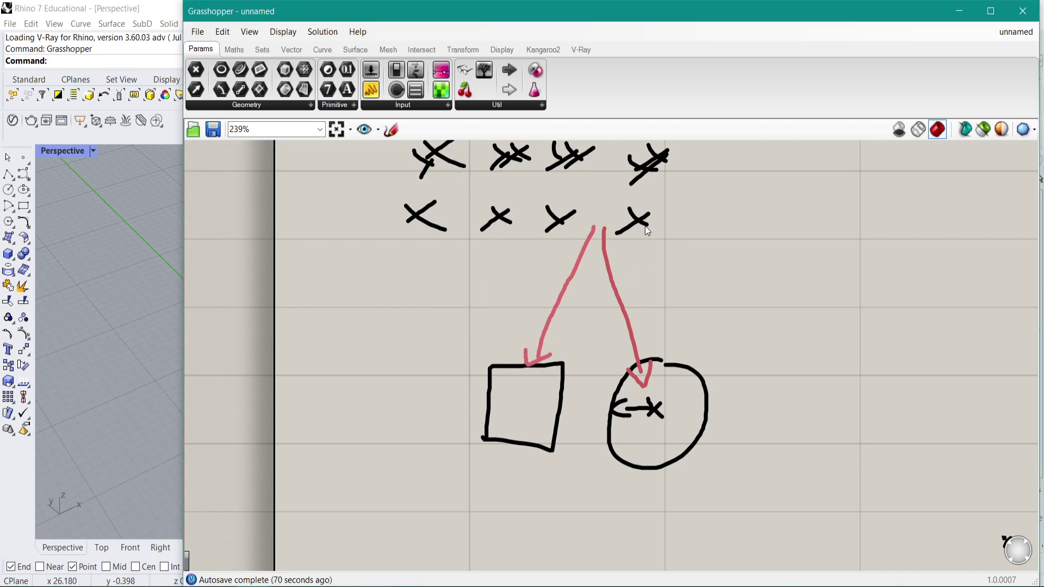
Sketch a dotted black hatch between the last two crosses of the bottom row.
click(393, 130)
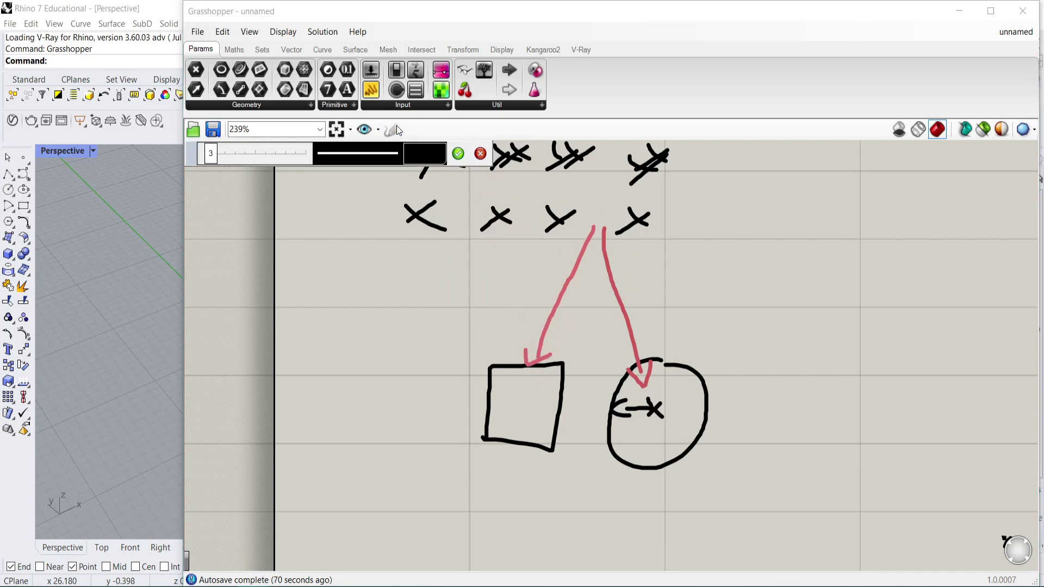
click(409, 161)
click(405, 179)
mouse_move(586, 220)
mouse_down()
mouse_move(566, 220)
mouse_move(632, 228)
mouse_move(601, 213)
mouse_move(619, 237)
mouse_move(629, 225)
mouse_up()
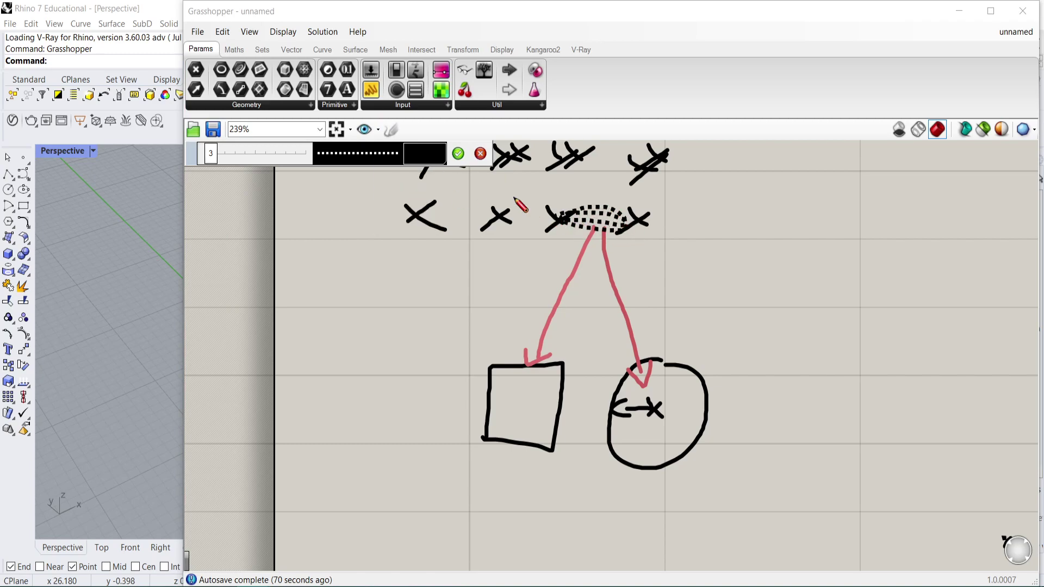
click(458, 154)
scroll(537, 277, down, 3)
scroll(585, 317, up, 1)
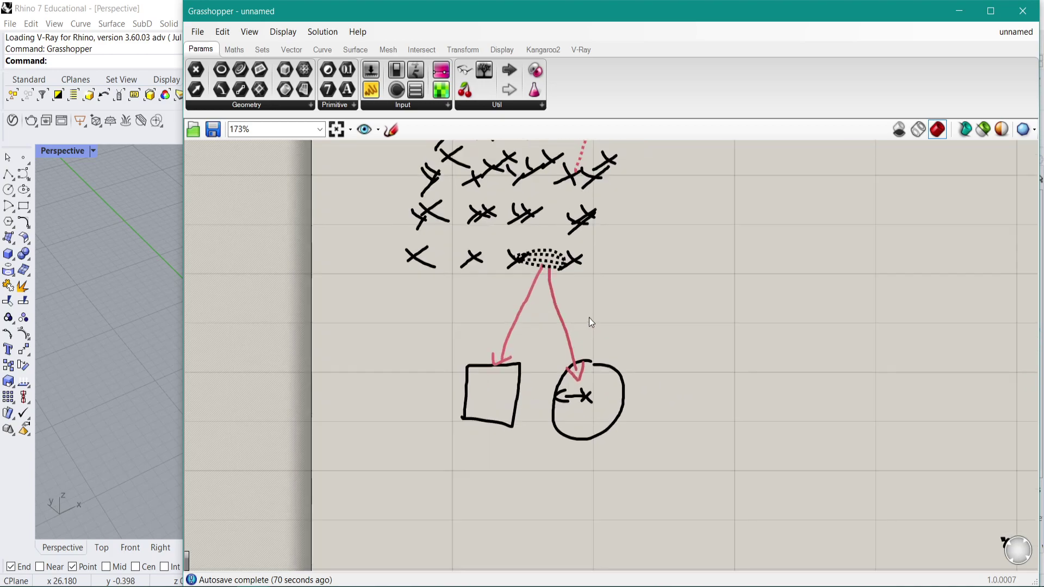
Examine the concept sketch of the point grid with arrows leading to the square and the circle.
scroll(586, 322, up, 1)
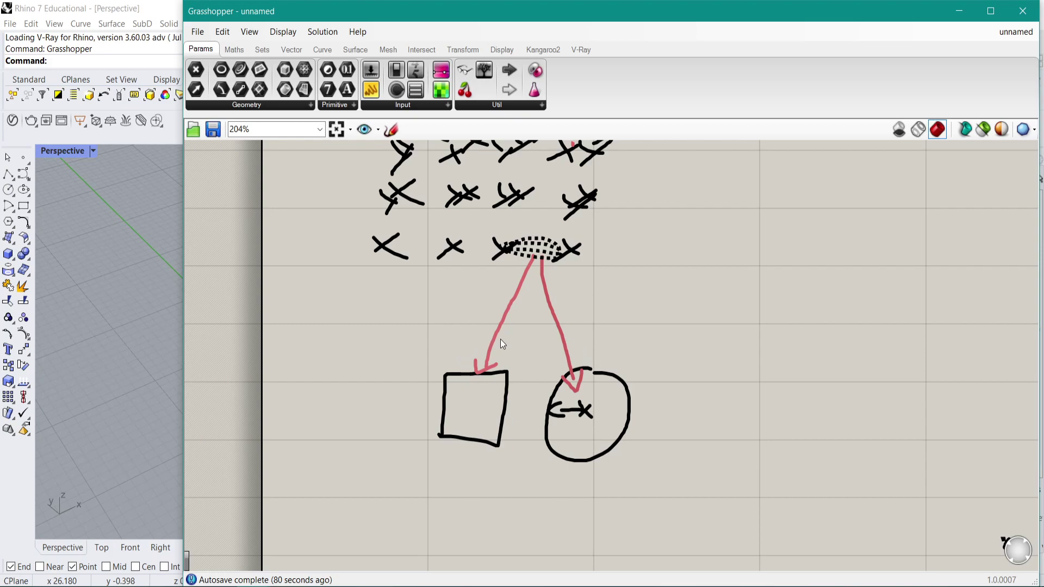
scroll(497, 338, down, 2)
right_drag(497, 338, 465, 380)
mouse_move(533, 399)
right_down()
mouse_move(461, 398)
mouse_move(361, 284)
right_up()
scroll(405, 311, down, 2)
right_drag(405, 311, 519, 210)
scroll(474, 282, up, 1)
scroll(473, 283, up, 1)
right_drag(467, 307, 491, 524)
right_drag(523, 429, 510, 347)
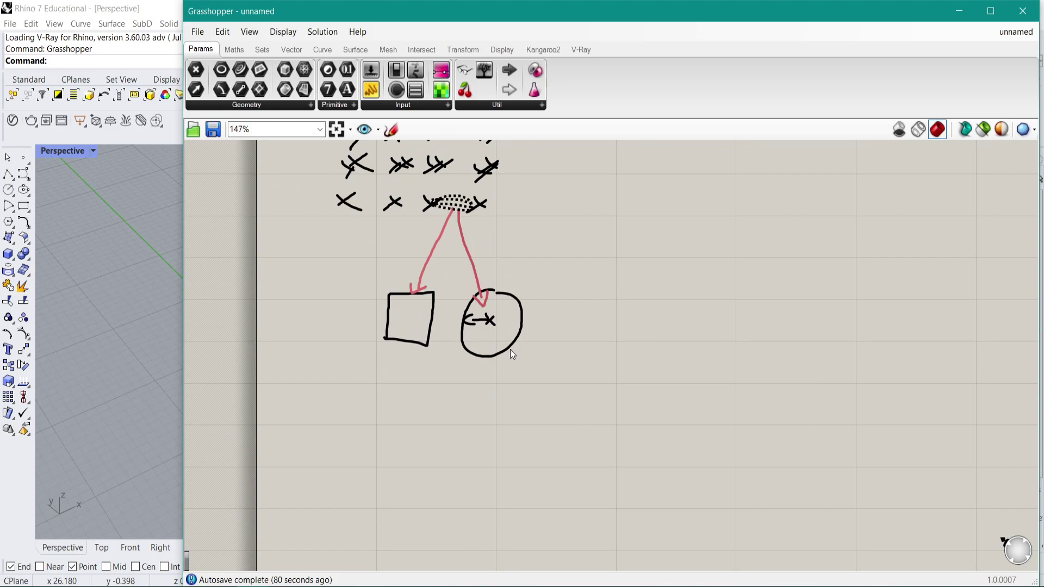
Narrow the Grasshopper window and place a Construct Point component on the free canvas below the sketch.
mouse_move(353, 376)
right_down()
mouse_move(415, 313)
mouse_move(388, 341)
right_up()
scroll(397, 384, up, 2)
right_drag(465, 338, 429, 310)
scroll(429, 310, down, 1)
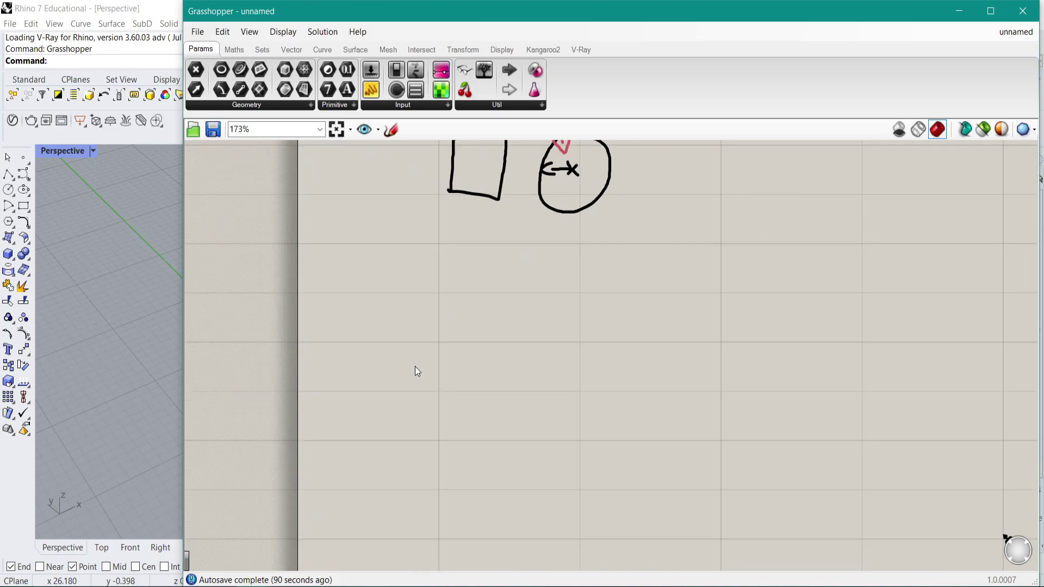
double_click(397, 300)
drag(178, 274, 485, 288)
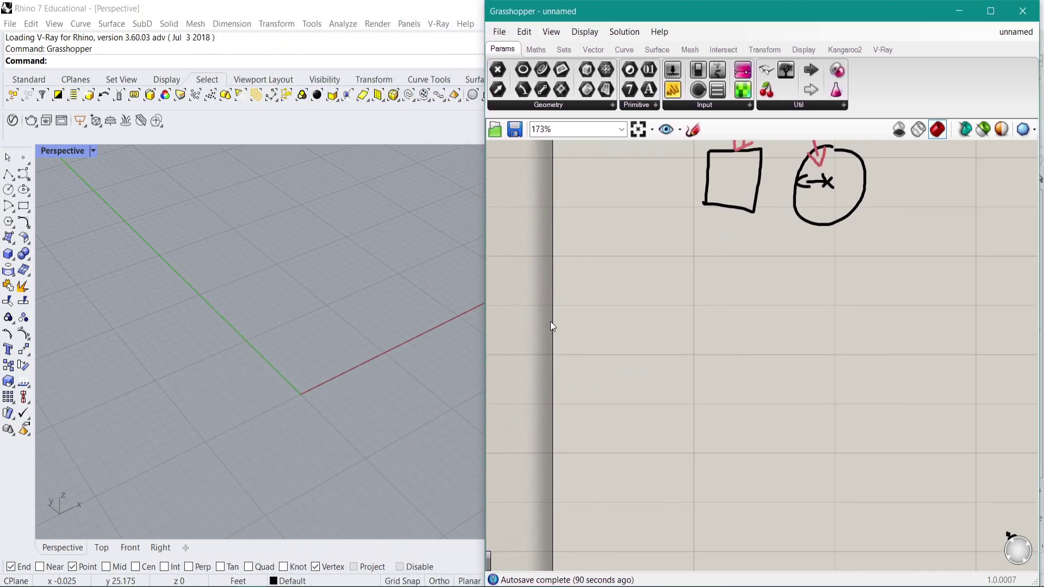
double_click(663, 354)
text(construct point)
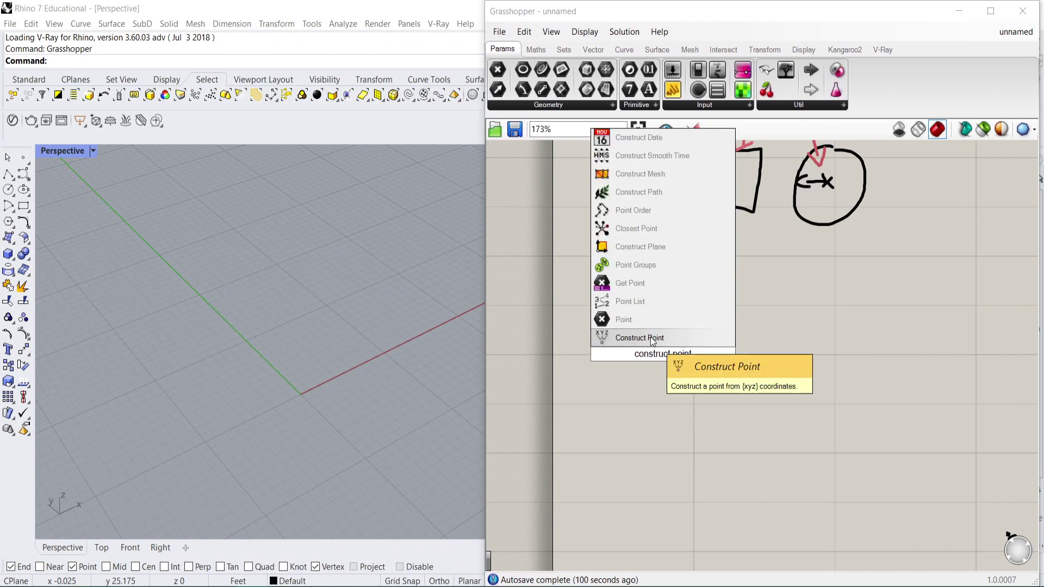
click(651, 338)
drag(686, 358, 857, 356)
Place a Series component on the canvas to feed the Construct Point component.
double_click(602, 347)
text(s)
click(735, 355)
shift+right_drag(402, 364, 404, 324)
mouse_move(798, 328)
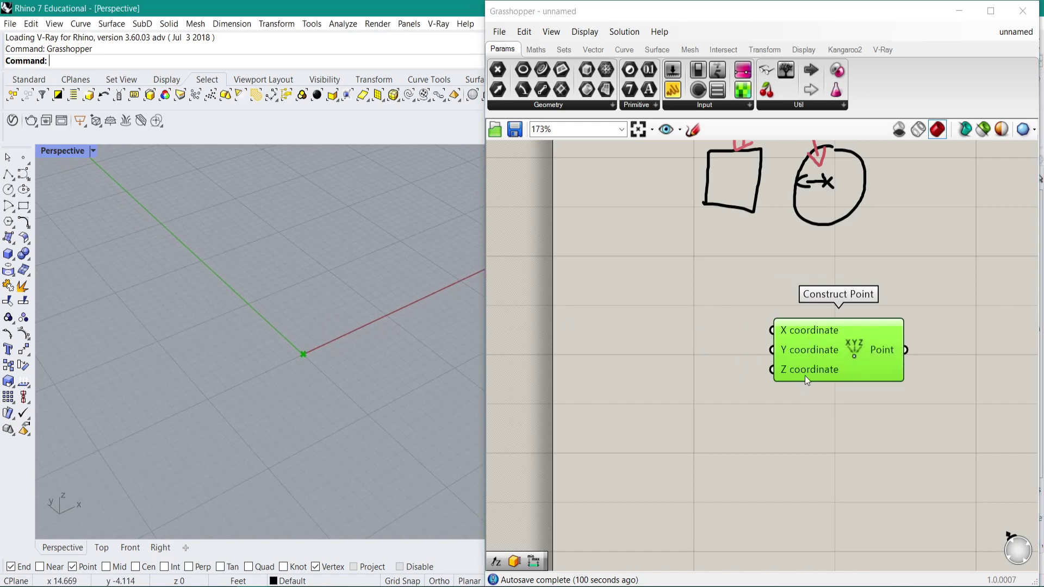
click(629, 357)
double_click(628, 358)
text(se)
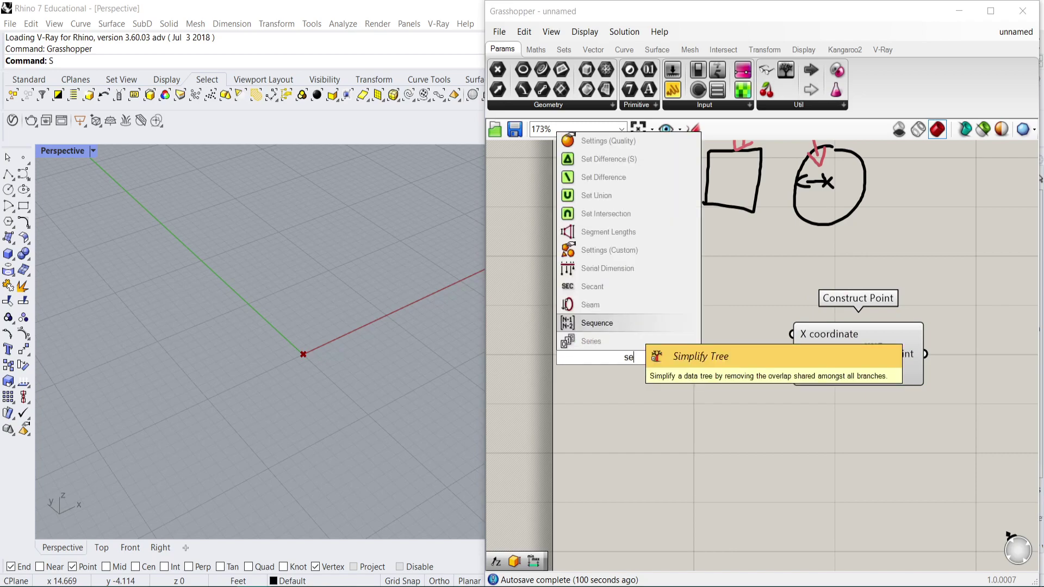
double_click(630, 339)
text(ser)
click(629, 329)
drag(631, 336, 710, 345)
Move the Construct Point and Series components apart to leave wiring space between them and room for sliders before Series.
right_drag(788, 365, 720, 331)
drag(778, 331, 875, 328)
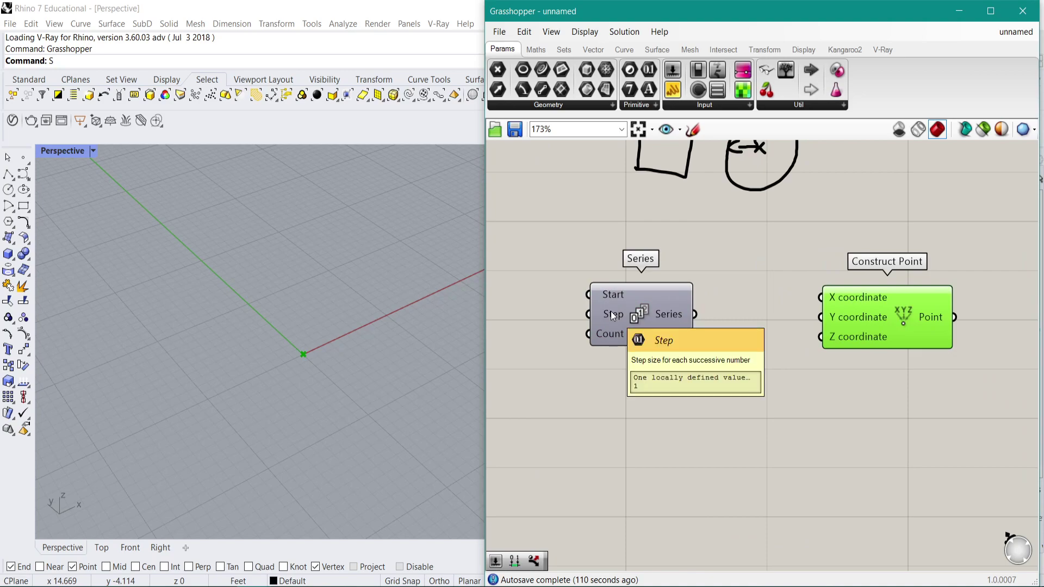
drag(609, 333, 662, 343)
right_drag(662, 343, 684, 318)
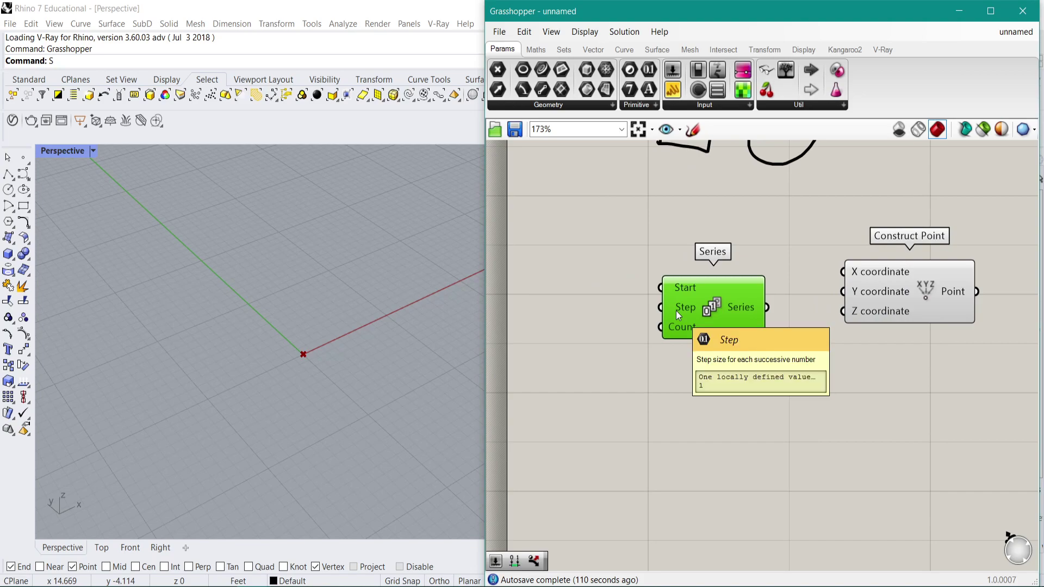
Add a number slider with the value 21 and wire it into the Series component's Count input.
double_click(555, 352)
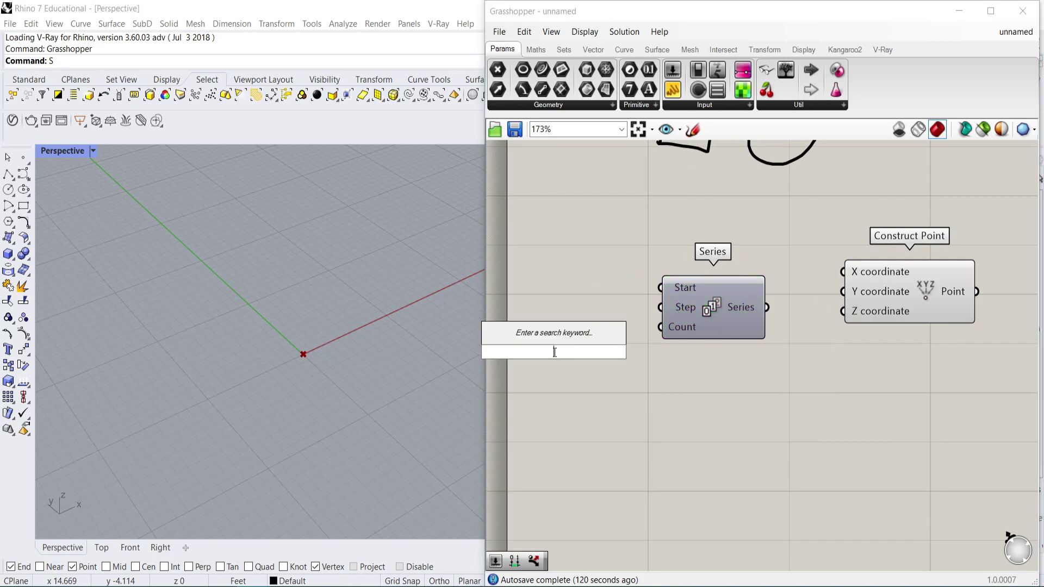
text(21)
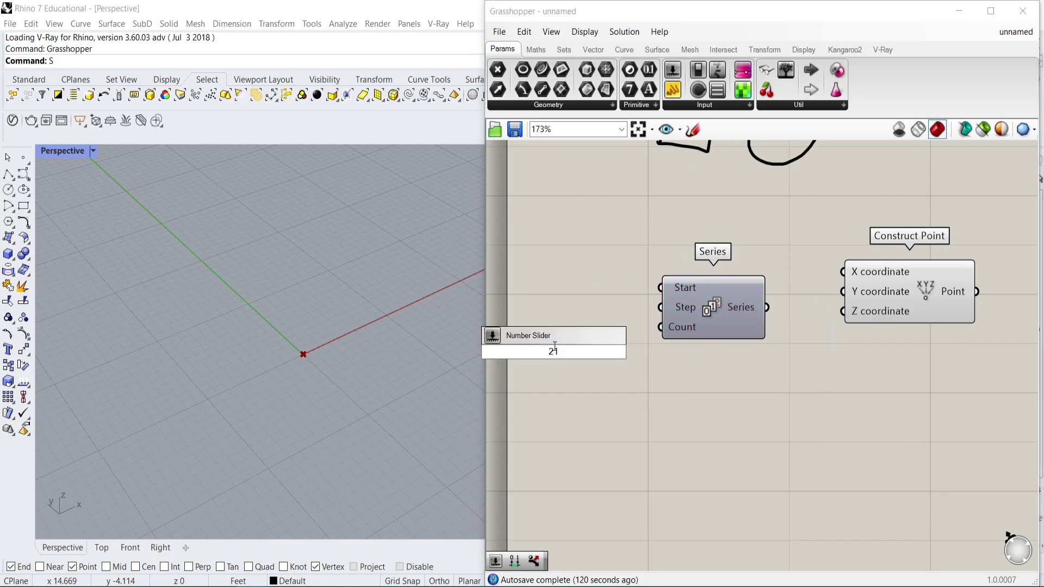
double_click(605, 298)
text(21)
key(Return)
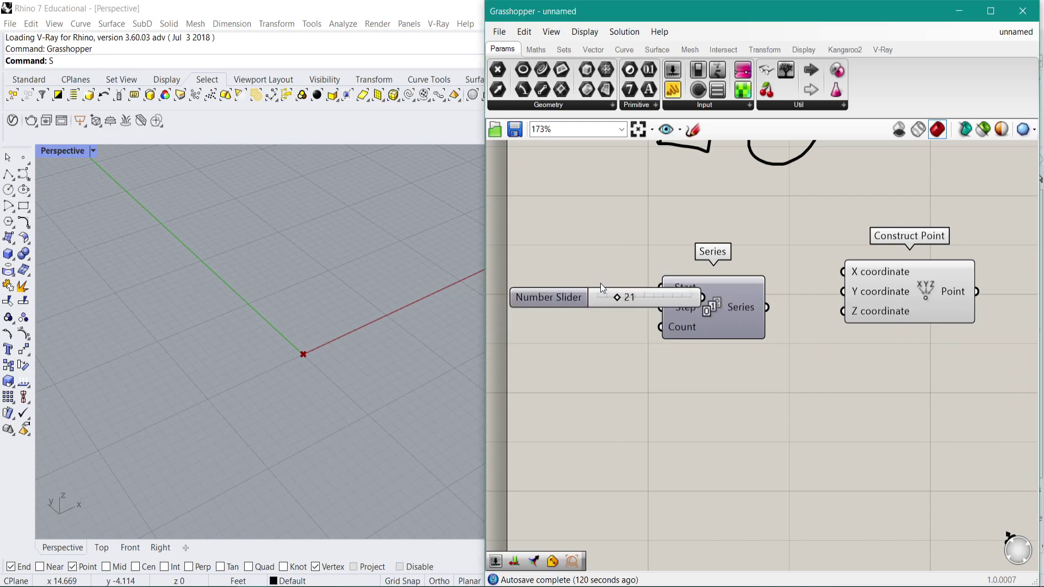
drag(606, 296, 530, 337)
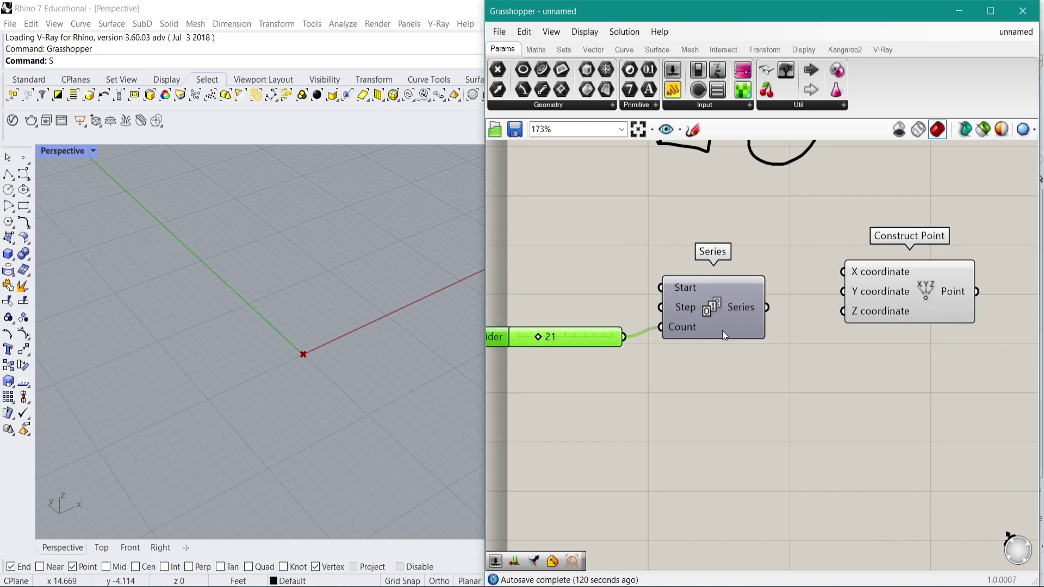
Add a Panel below Construct Point, wire the Series output into it and enlarge it to show the whole list.
double_click(788, 415)
text(Panel)
key(Return)
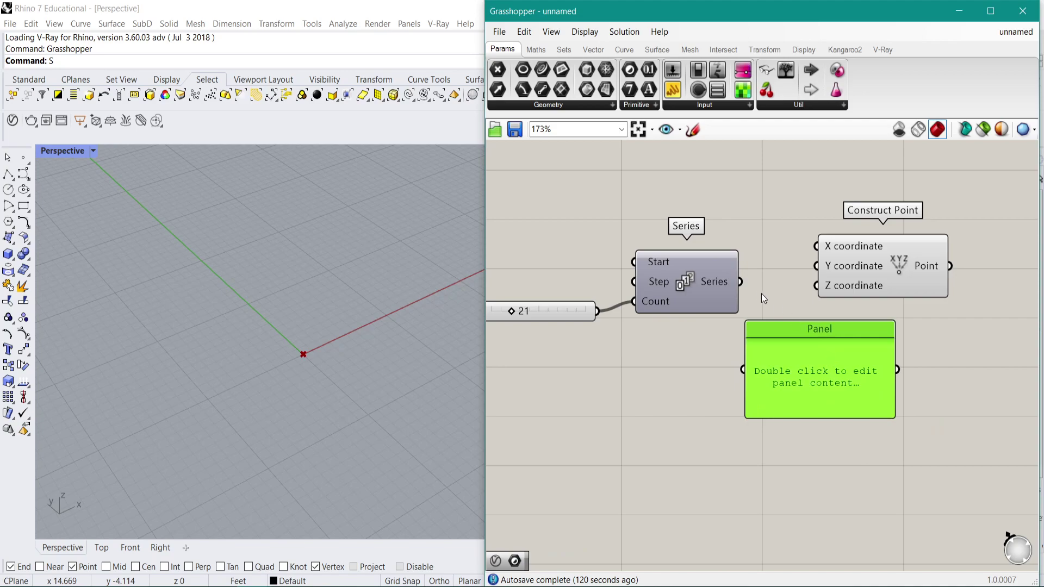
drag(743, 282, 743, 370)
right_drag(801, 443, 833, 364)
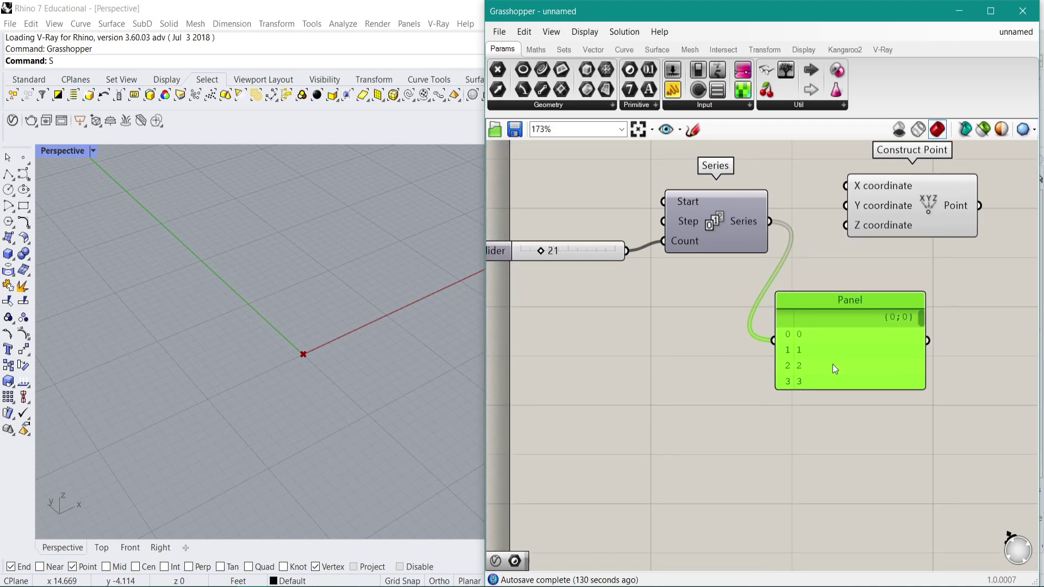
click(843, 411)
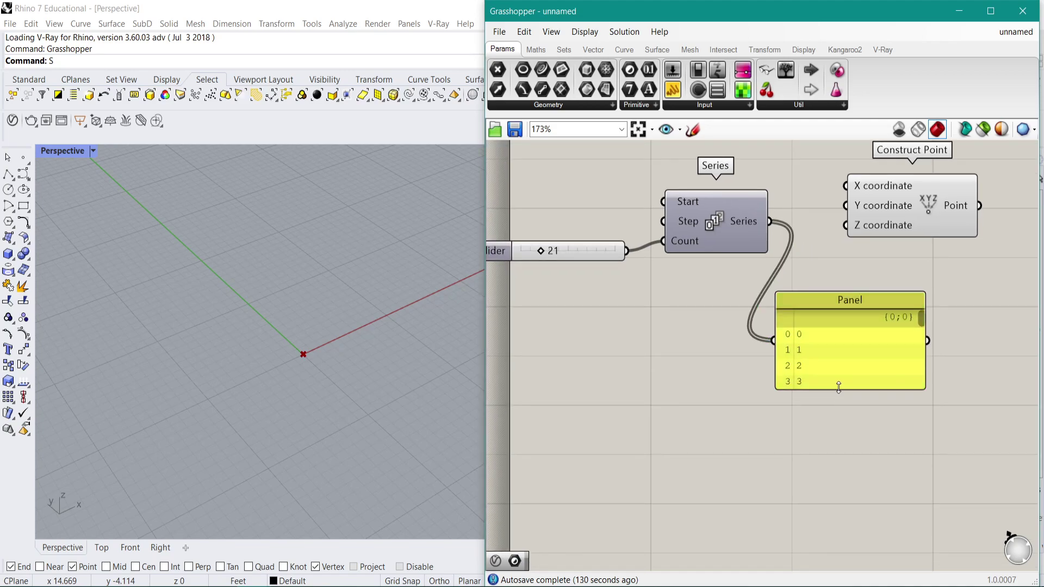
drag(839, 391, 840, 543)
Set the Count slider to 8 and wire a new decimal slider set to 1.5 into the Series Step input.
drag(538, 250, 528, 251)
double_click(517, 197)
text(2)
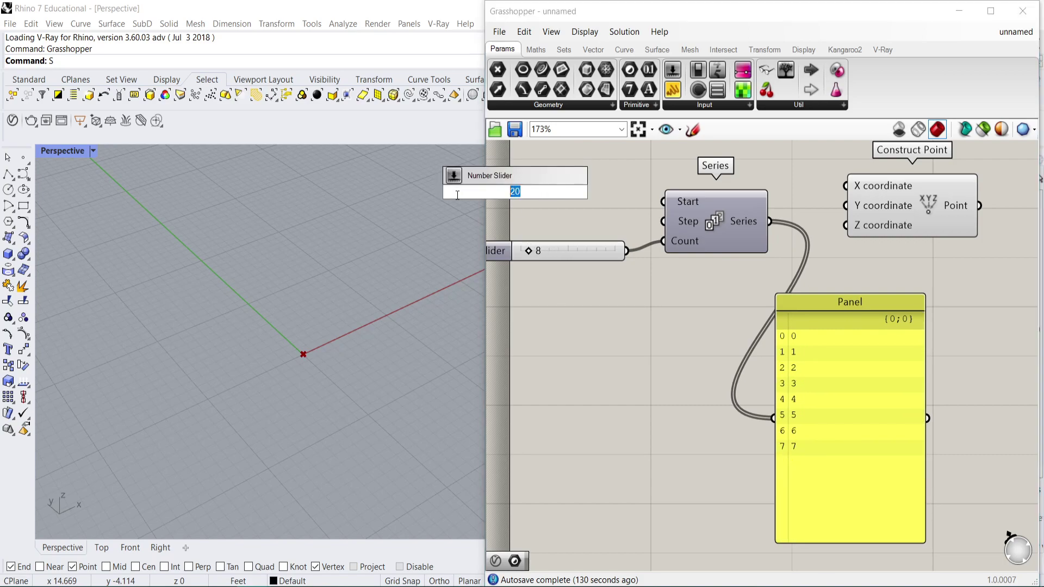
text(.0)
key(Return)
drag(613, 192, 662, 220)
drag(525, 192, 520, 195)
Wire the Series output into both the X coordinate and Y coordinate inputs of Construct Point.
scroll(783, 216, down, 1)
right_drag(787, 216, 734, 251)
scroll(722, 266, up, 1)
drag(715, 259, 804, 224)
drag(738, 276, 701, 263)
right_drag(311, 380, 261, 393)
right_drag(723, 292, 684, 272)
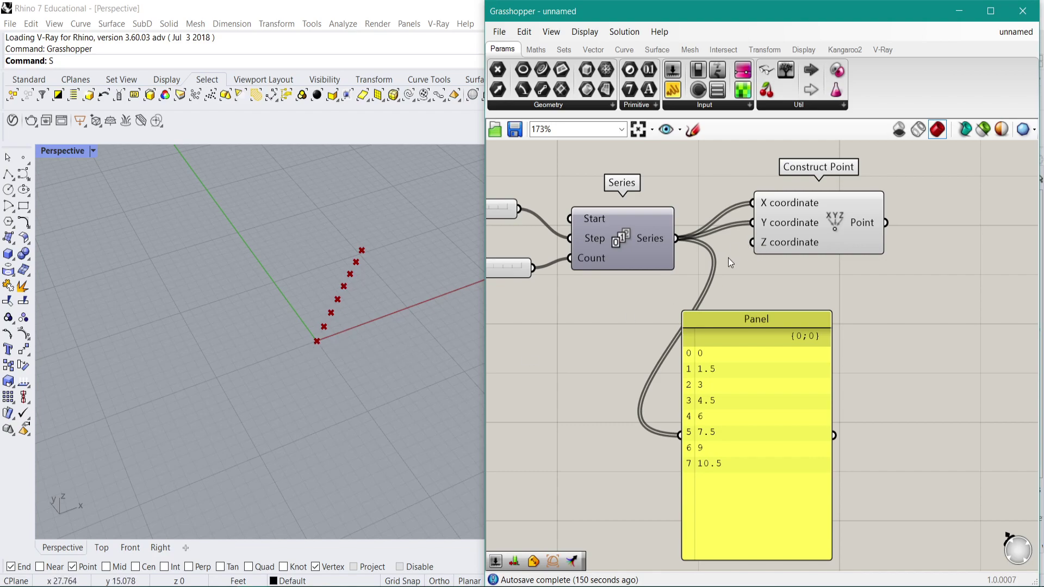
Place a Data parameter beside the panel and wire it between the Series output and the panel.
mouse_move(671, 244)
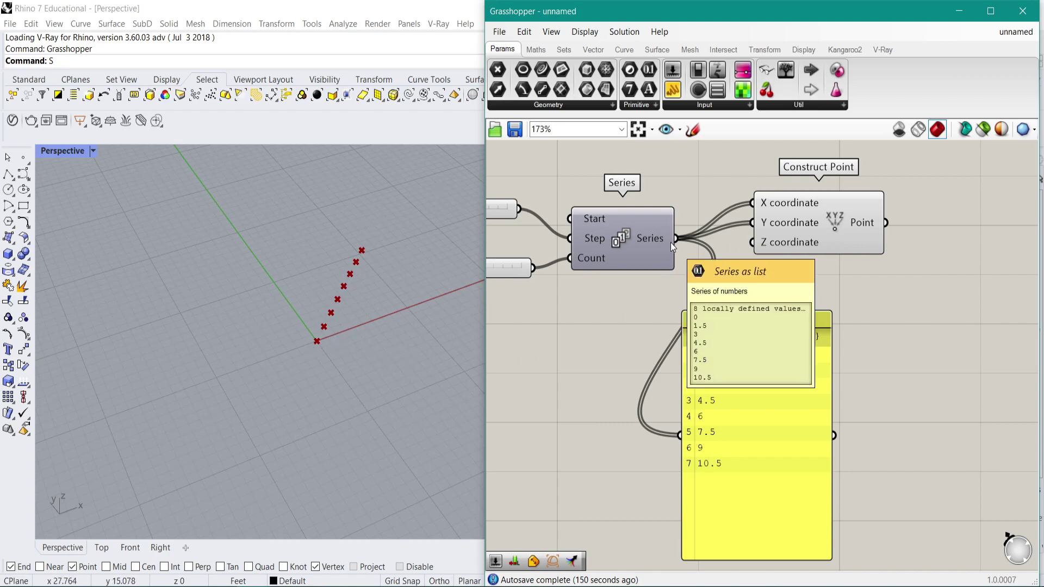
drag(730, 367, 742, 346)
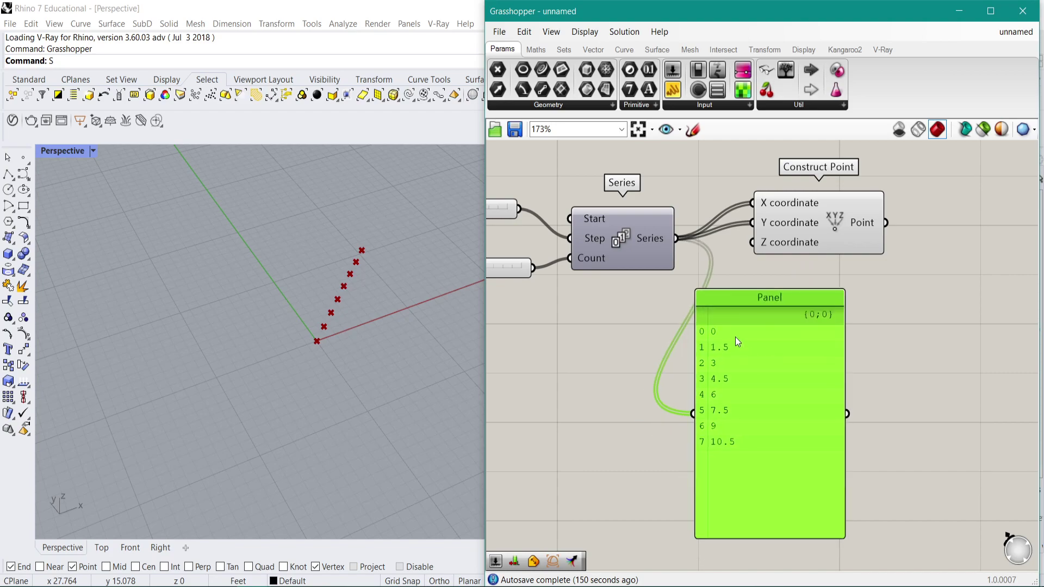
double_click(634, 458)
text(data)
click(634, 445)
drag(653, 342, 692, 414)
drag(637, 463, 646, 424)
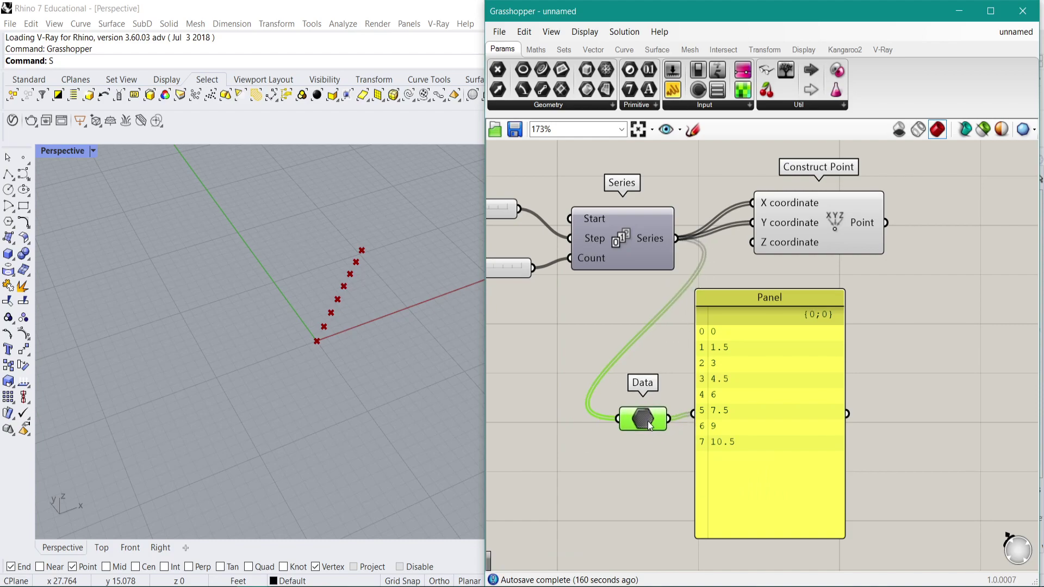
Graft the Data parameter so each series value goes into its own branch.
right_click(650, 425)
click(686, 451)
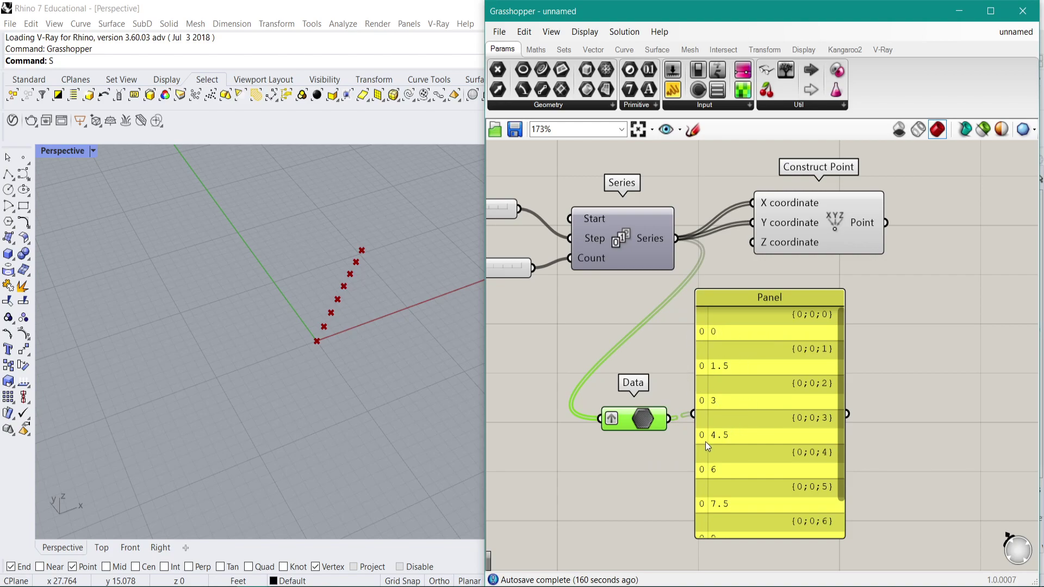
right_drag(718, 449, 696, 404)
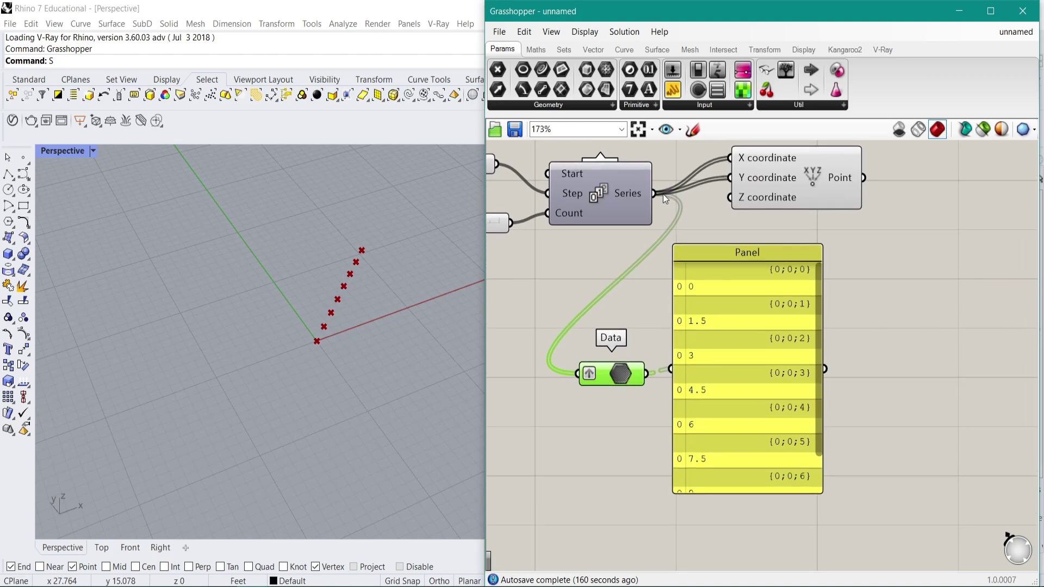
Reconnect the panel directly to the Series output and move it aside.
drag(663, 194, 671, 369)
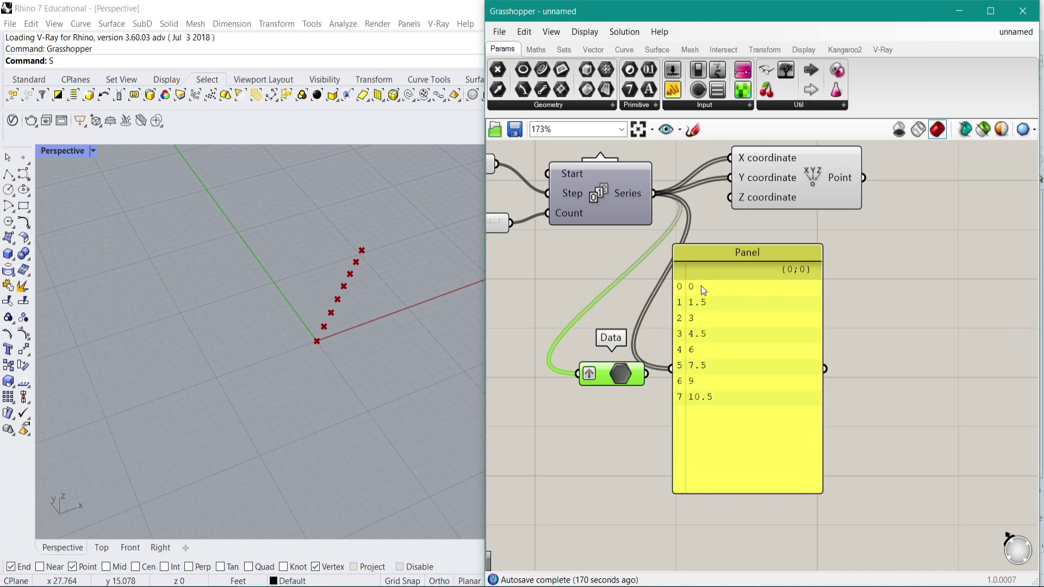
right_drag(687, 356, 681, 414)
drag(682, 407, 775, 426)
Wire the grafted Data parameter into Construct Point's X coordinate and arrange it between Series and Construct Point.
drag(778, 253, 810, 253)
drag(605, 436, 758, 217)
drag(667, 372, 706, 198)
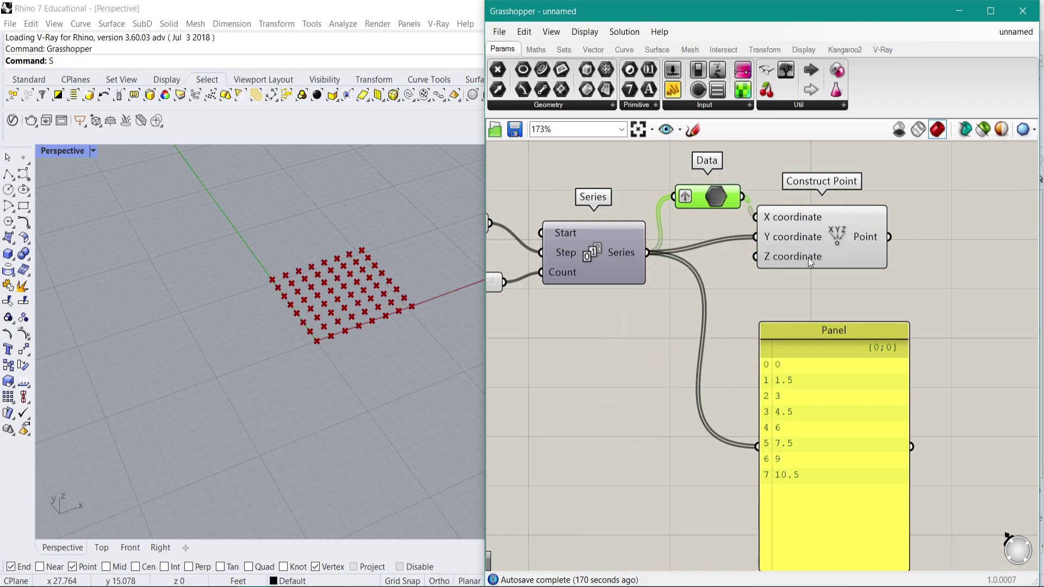
drag(808, 258, 843, 254)
drag(700, 209, 706, 220)
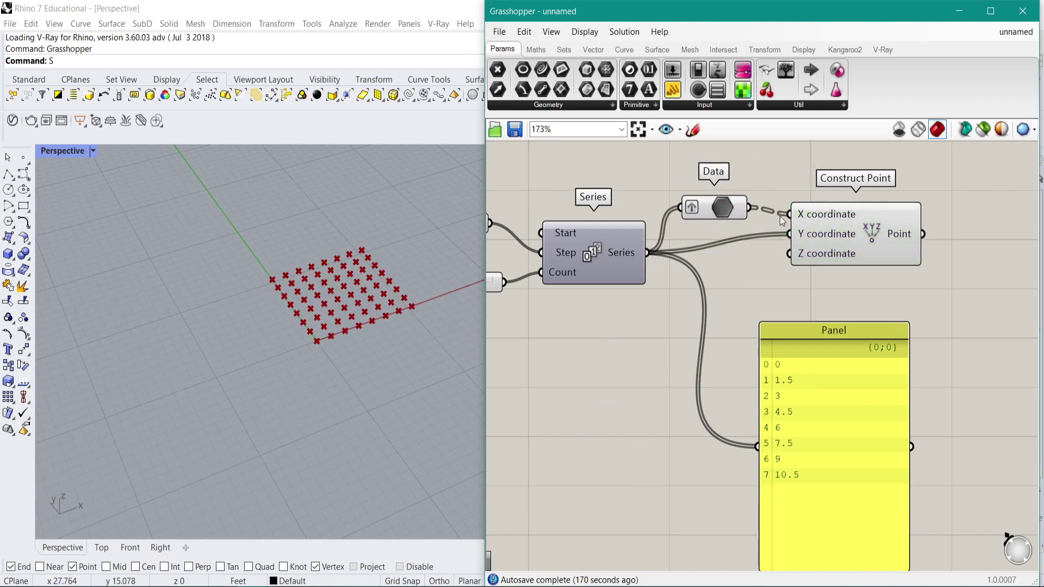
Wire the Construct Point output into the panel and examine the coordinates in each branch.
mouse_move(743, 215)
right_drag(835, 314, 755, 298)
drag(840, 218, 679, 429)
drag(744, 429, 863, 365)
right_drag(879, 341, 805, 320)
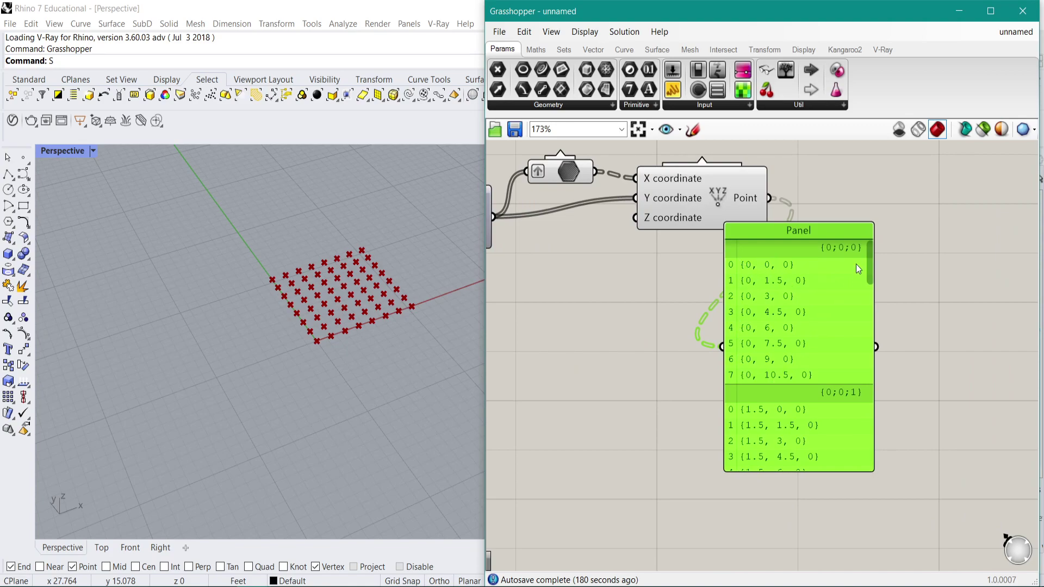
drag(863, 258, 861, 265)
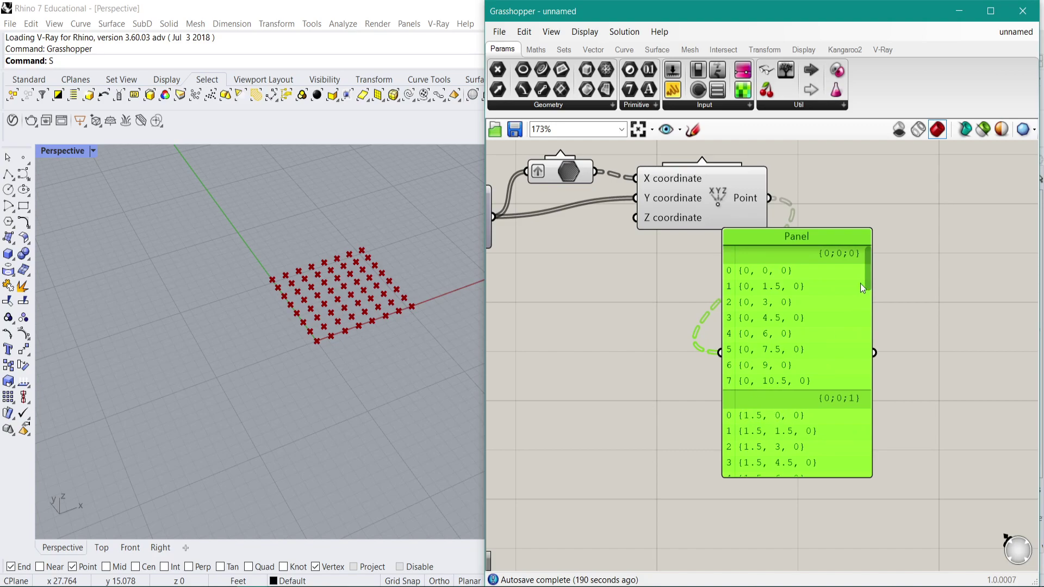
drag(869, 273, 828, 373)
Delete the panel connected to the Construct Point output.
drag(746, 376, 784, 369)
key(Delete)
right_drag(762, 304, 756, 319)
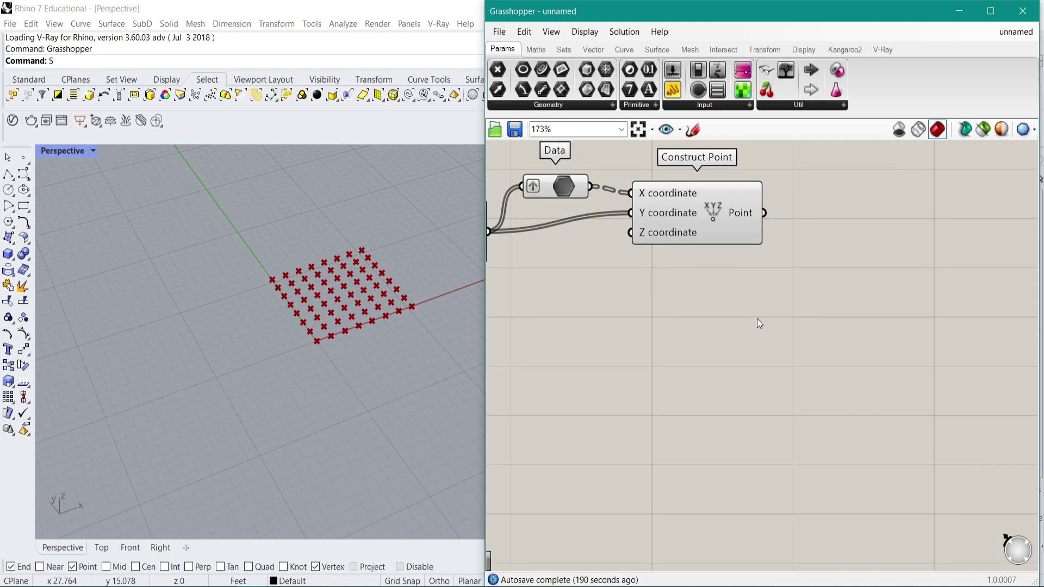
Shift the Construct Point component and the grafted Data parameter slightly to tidy the layout.
scroll(757, 319, down, 2)
drag(688, 224, 708, 231)
drag(607, 225, 628, 233)
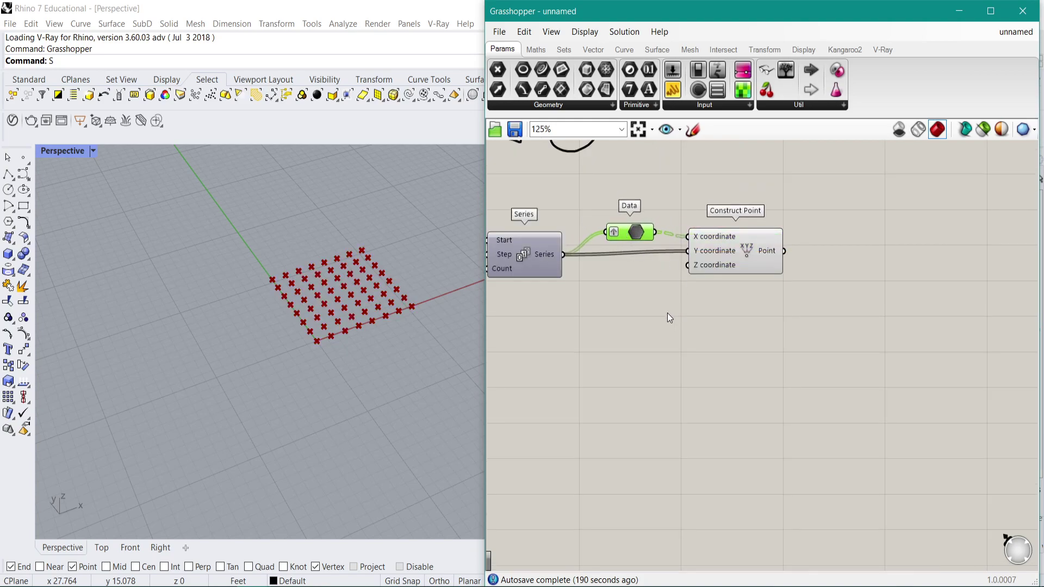
scroll(675, 317, up, 1)
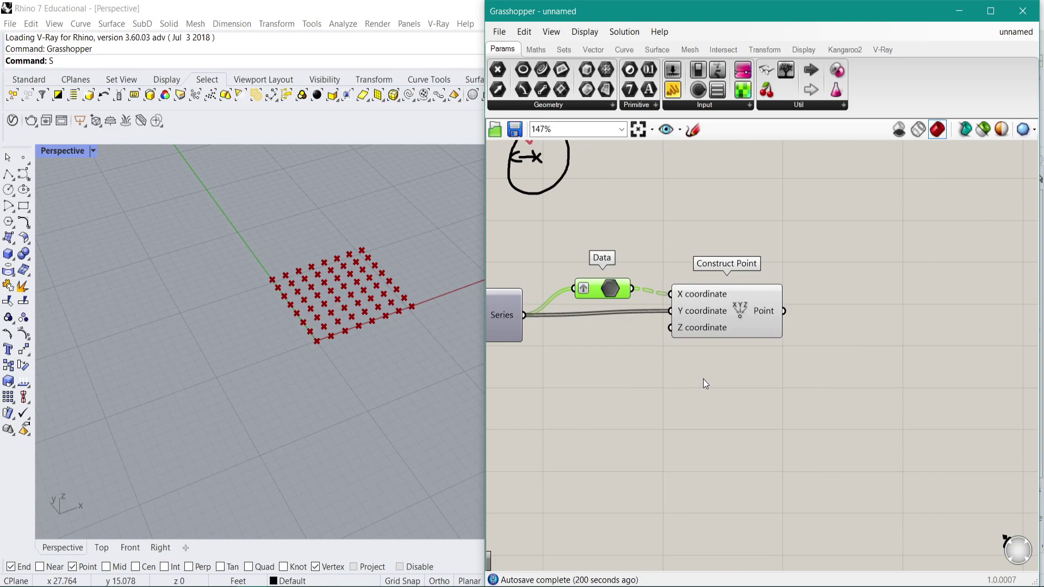
Place a Unit Z vector component directly below Construct Point.
double_click(741, 409)
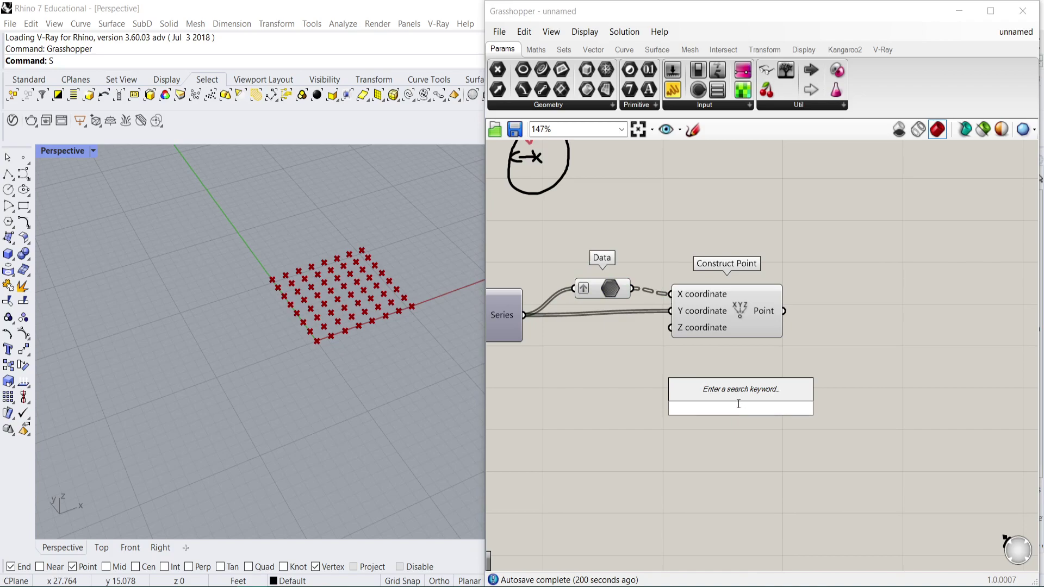
text(z)
click(745, 396)
drag(747, 404, 756, 384)
right_drag(757, 384, 779, 317)
right_drag(623, 310, 685, 291)
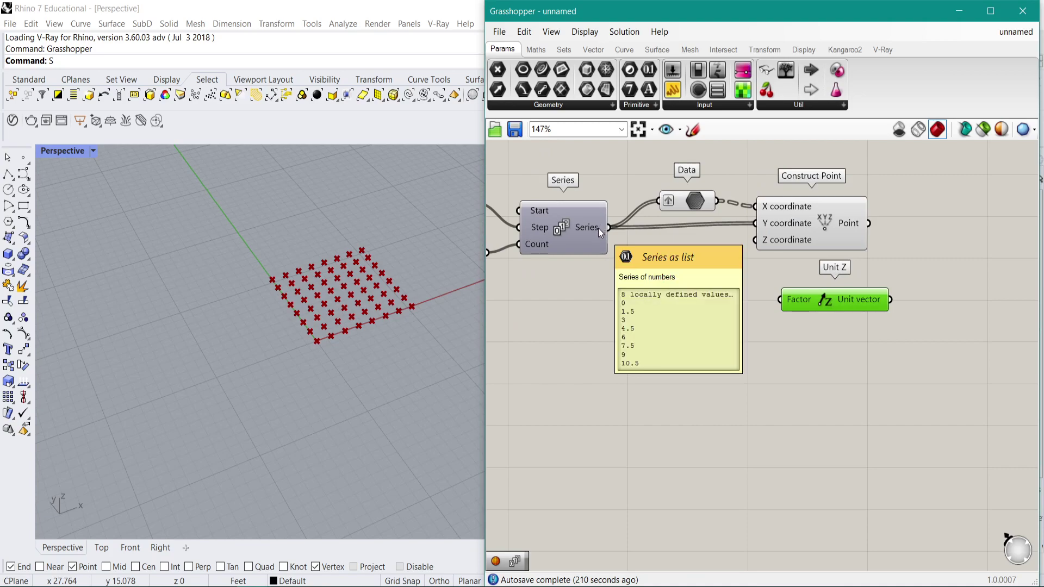
Add a Move component, wiring the constructed points into Geometry and the Unit Z vector into Motion.
right_drag(879, 219, 798, 243)
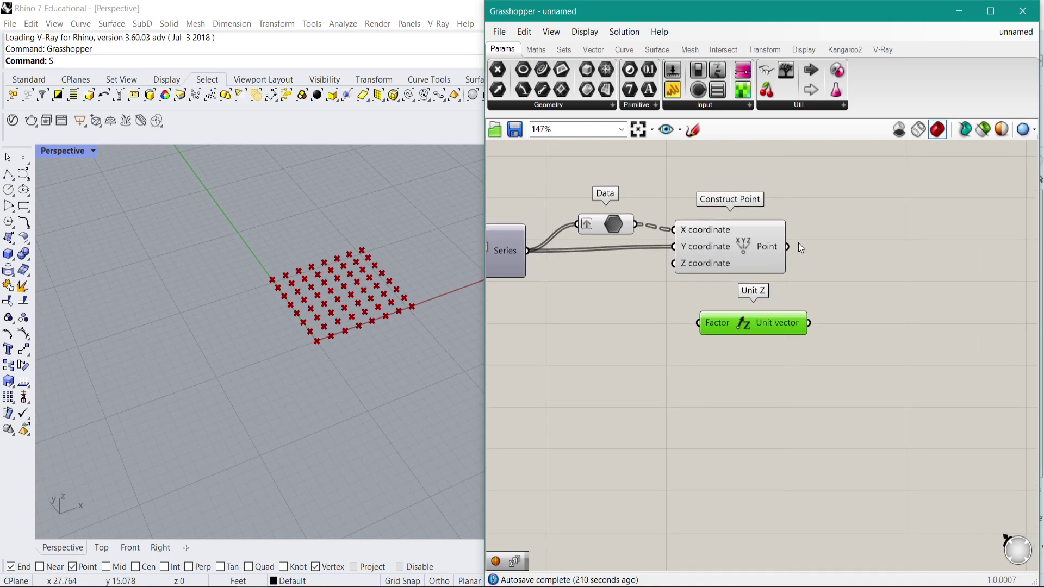
double_click(911, 304)
text(move)
key(Return)
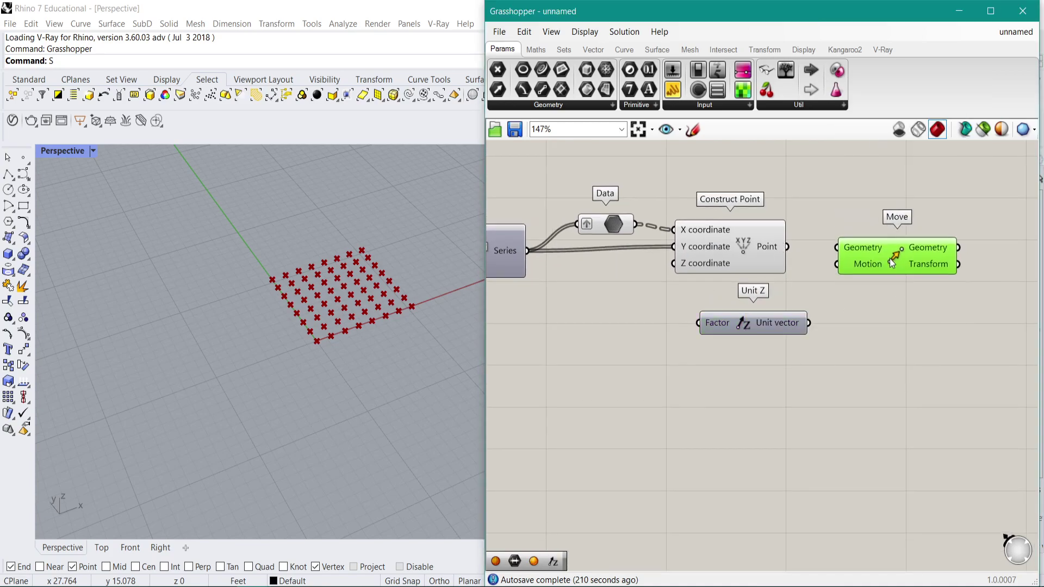
drag(842, 245, 838, 246)
Wire the Series output into Unit Z's Factor input and inspect the moved points in the perspective view.
right_drag(797, 327, 891, 316)
drag(620, 238, 813, 315)
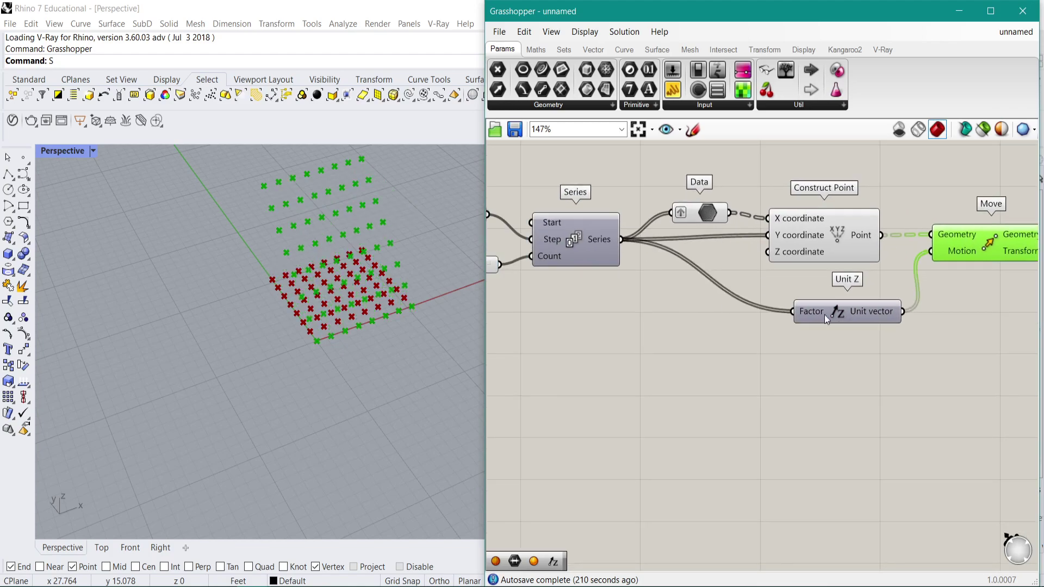
right_drag(813, 314, 783, 321)
right_drag(181, 345, 333, 331)
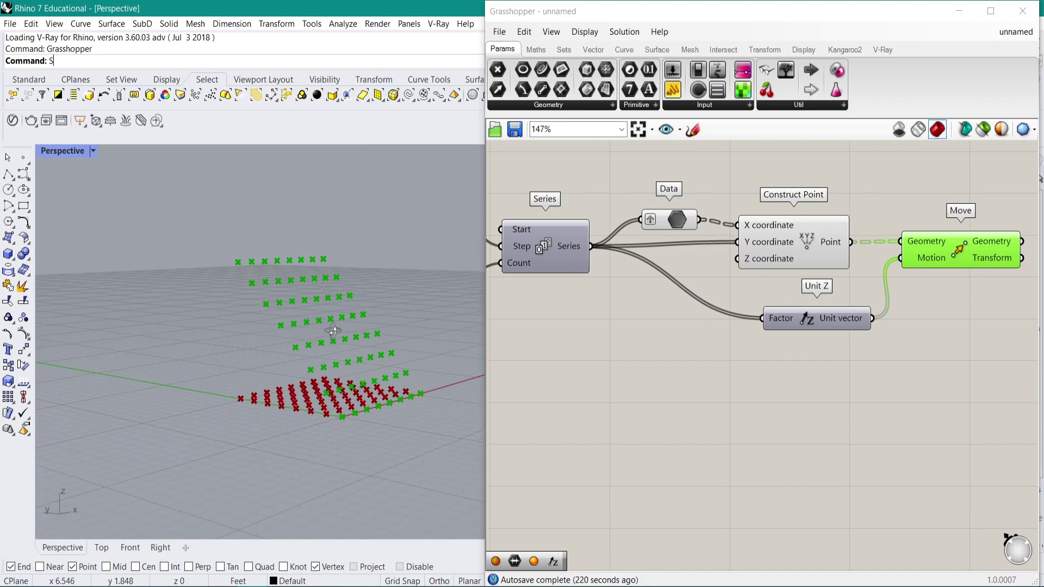
Add a Tree Branch component below Unit Z and wire the constructed points into its Tree input.
right_drag(864, 322, 794, 311)
mouse_move(857, 247)
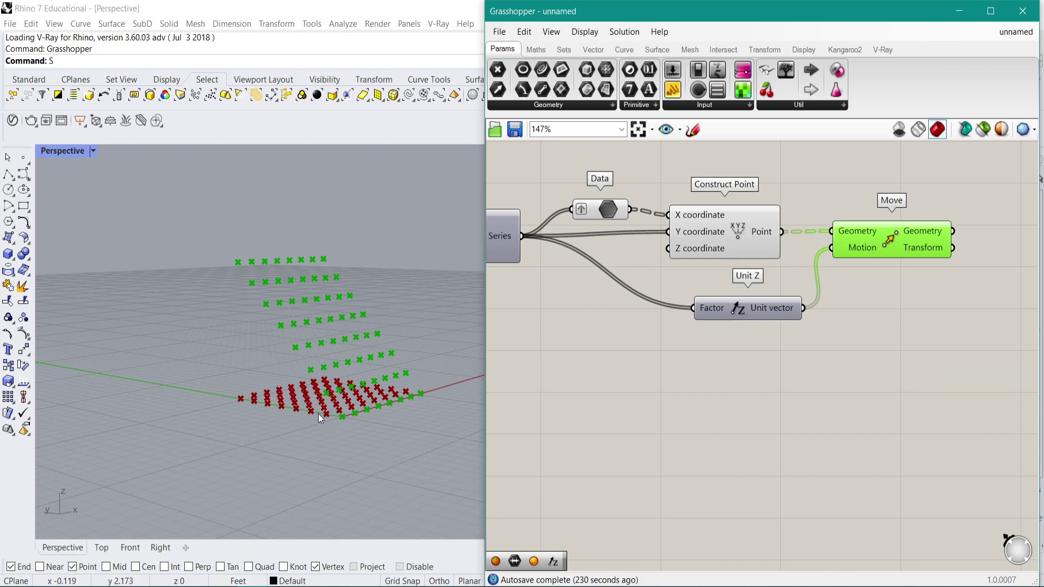
right_drag(281, 406, 241, 383)
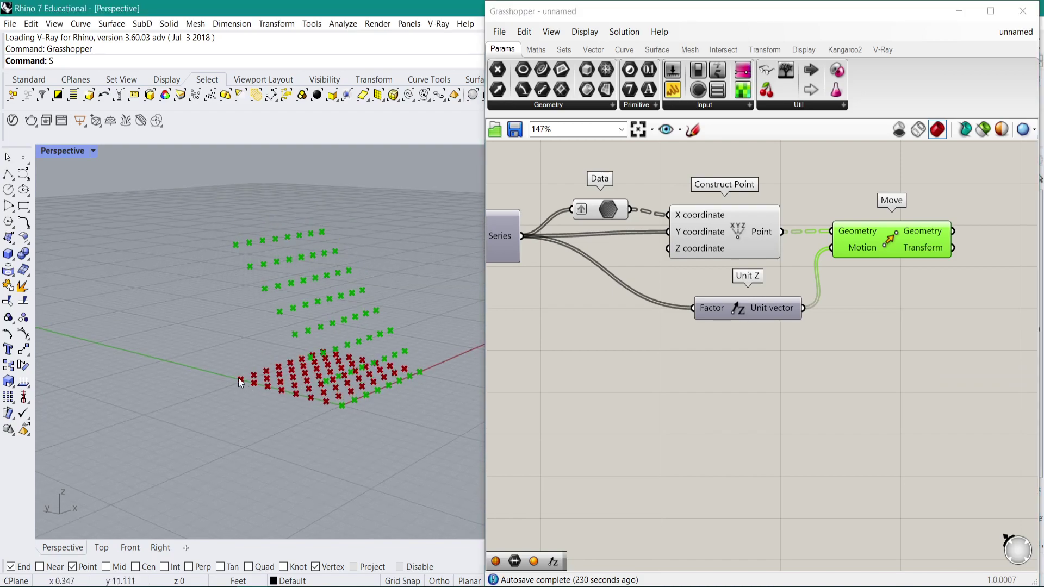
click(761, 397)
double_click(762, 396)
text(tree br)
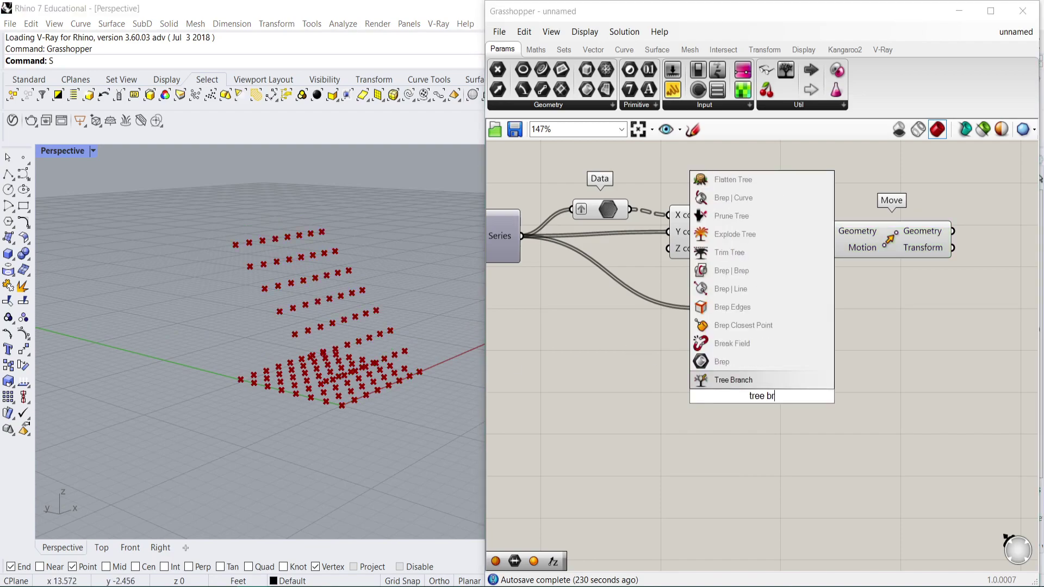
key(Return)
drag(782, 232, 711, 423)
Feed a number slider into the Tree Branch Path, simplify the Tree input, and preview branches 3 and 0.
double_click(632, 426)
text(3)
key(Return)
right_click(733, 388)
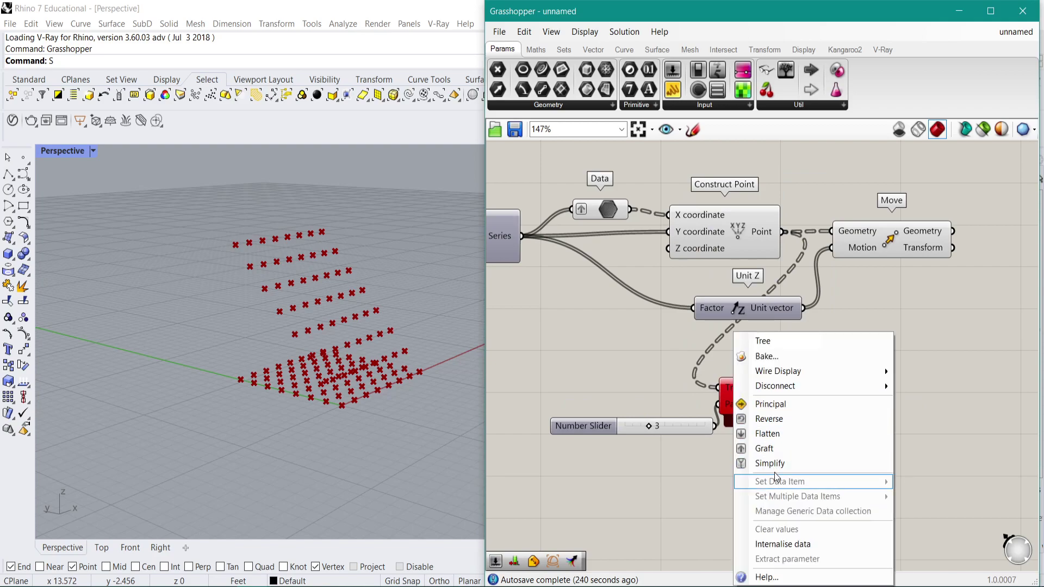
click(770, 463)
drag(751, 388, 797, 386)
right_drag(357, 344, 358, 365)
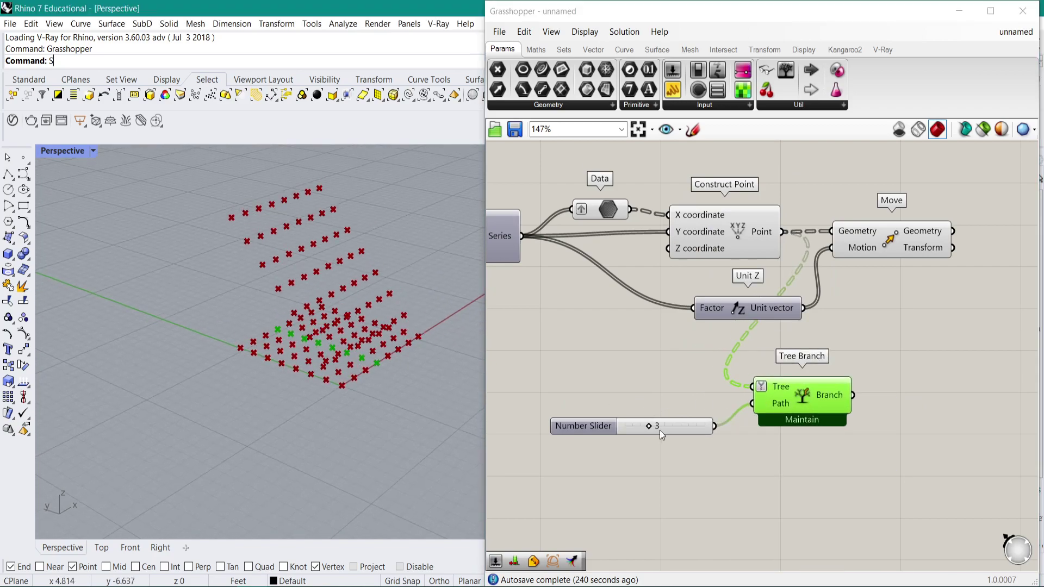
drag(649, 427, 617, 429)
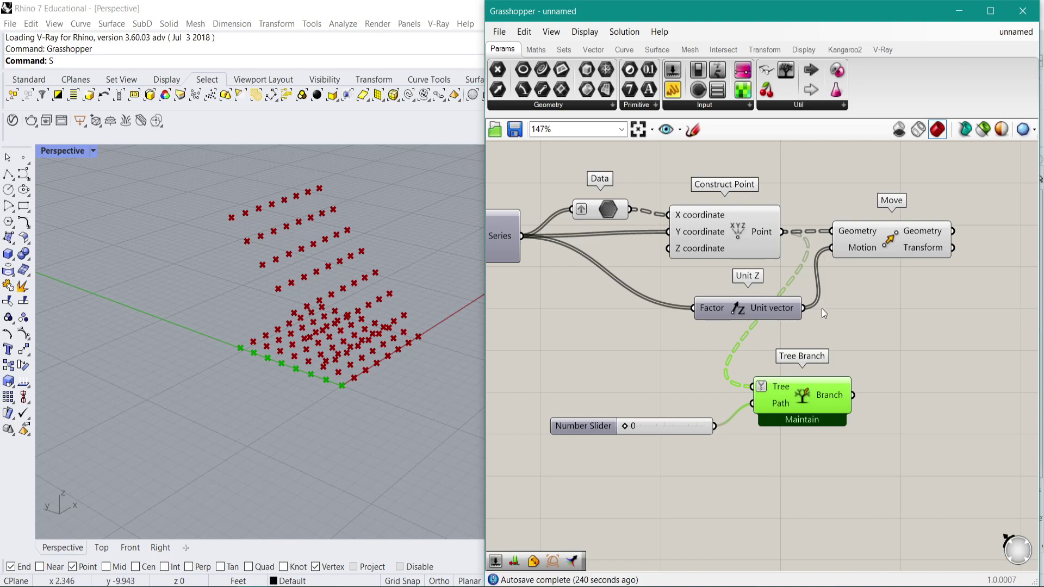
Delete the Tree Branch component and its number slider.
mouse_move(795, 306)
key(Delete)
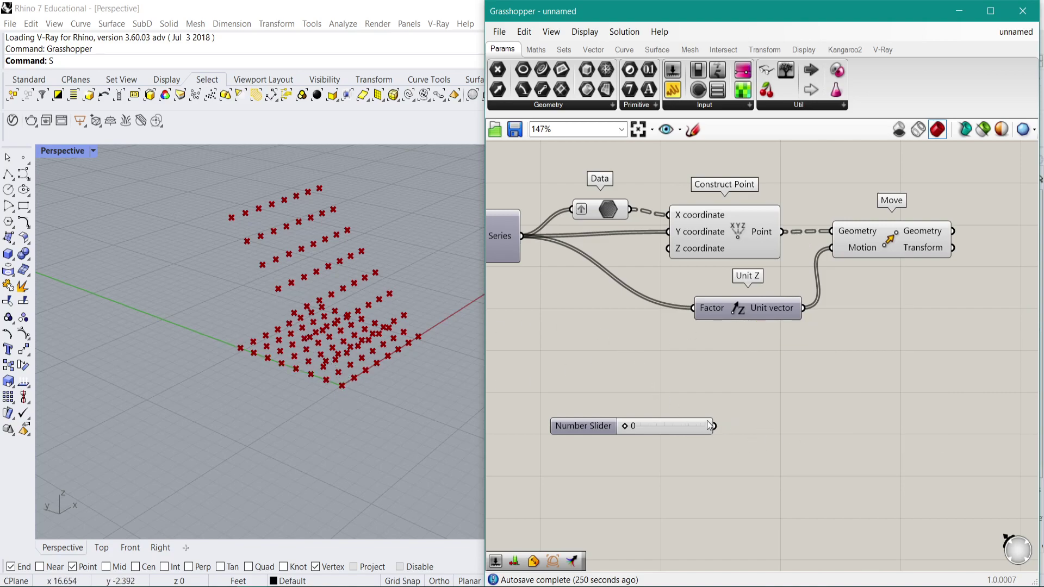
click(702, 426)
key(Delete)
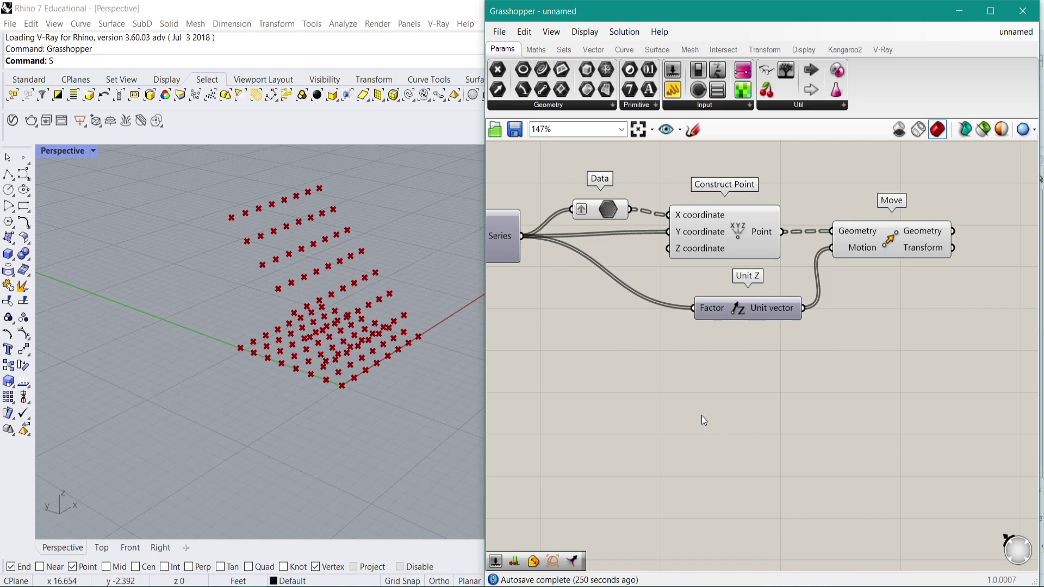
Flatten the Move component's Geometry input and graft its Motion input.
click(889, 250)
scroll(728, 275, up, 2)
mouse_move(722, 259)
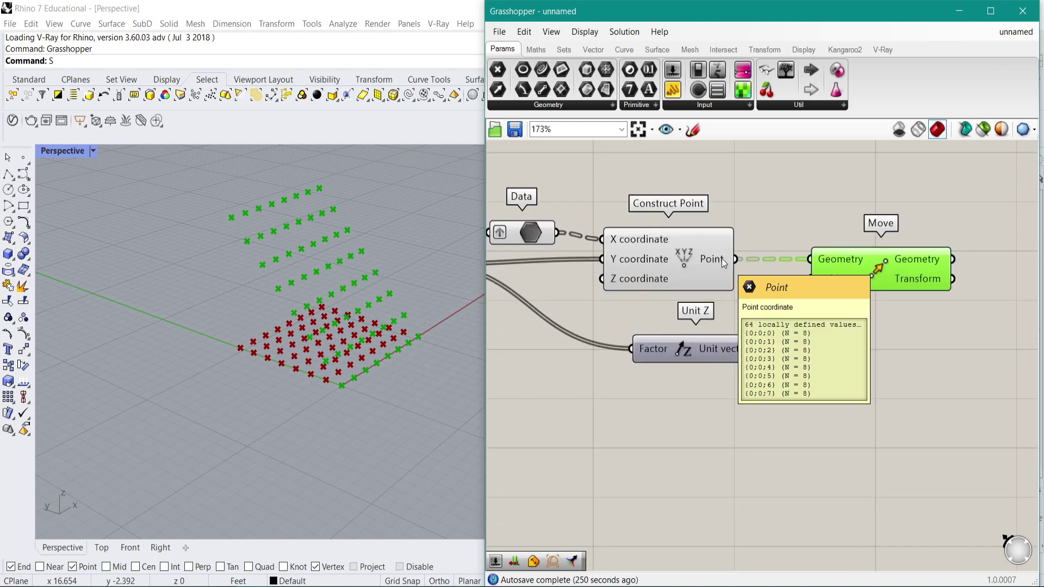
right_click(847, 257)
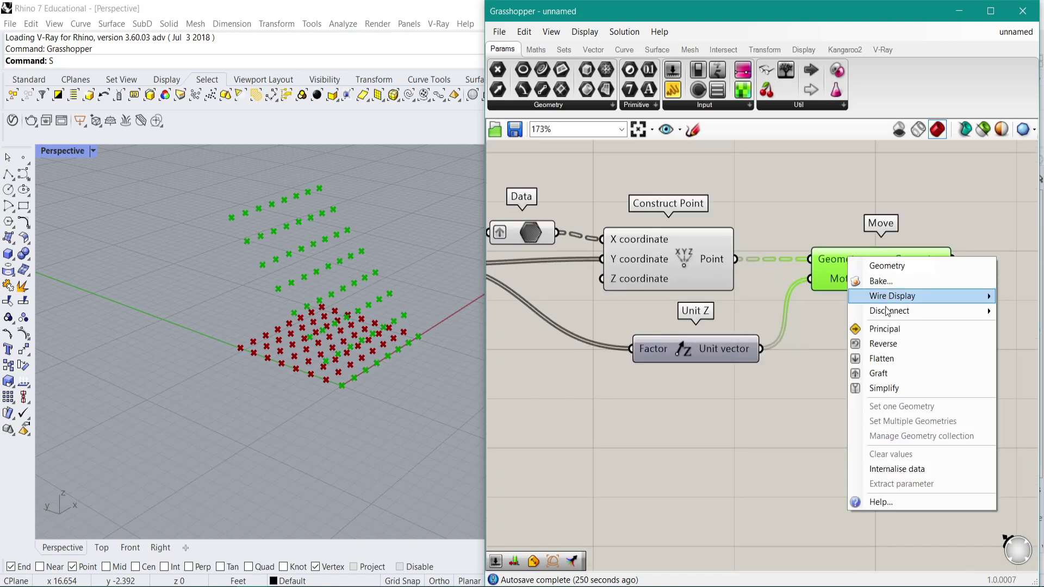
click(875, 362)
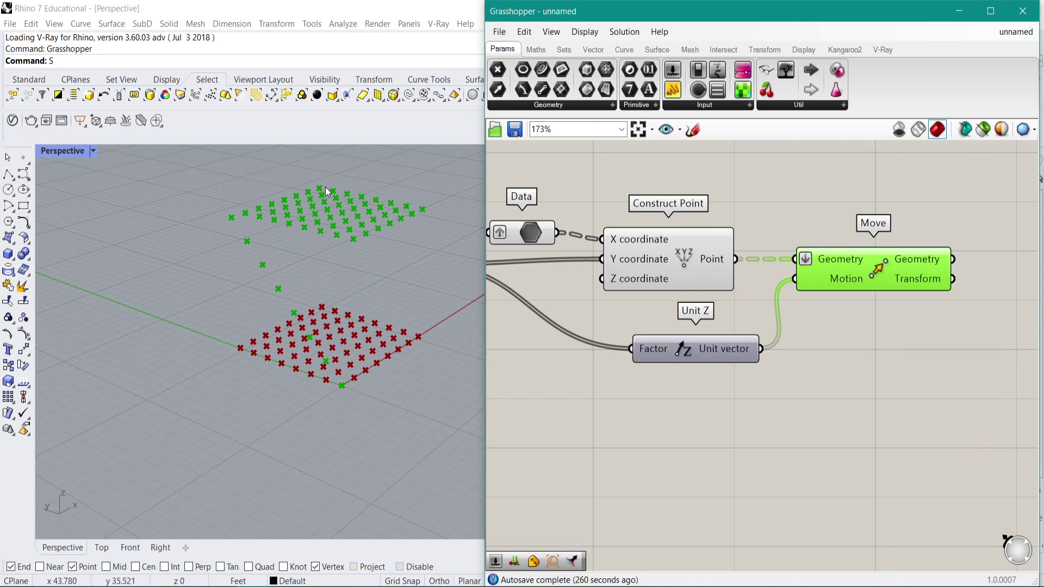
mouse_move(846, 277)
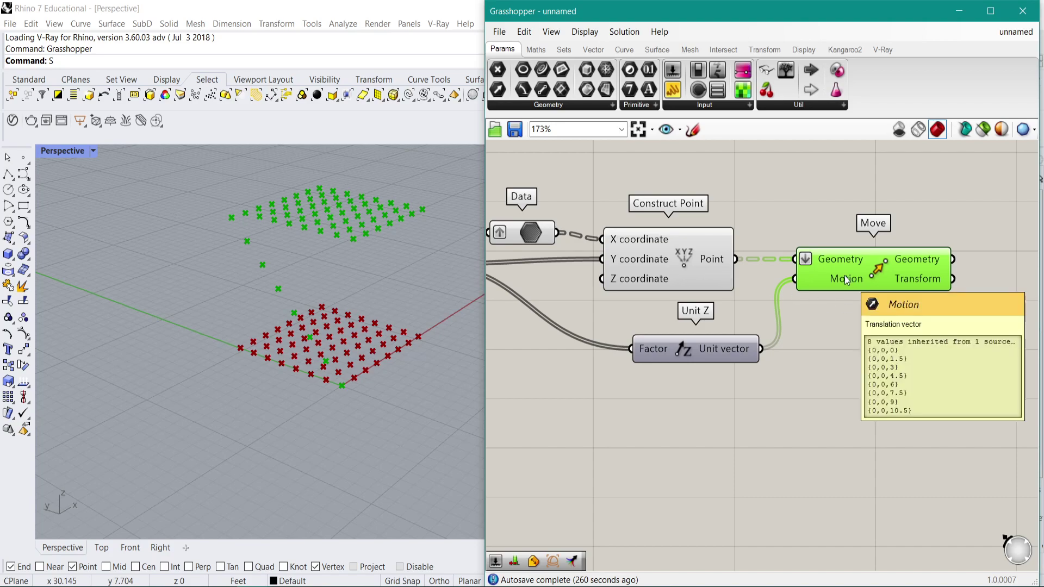
right_click(830, 283)
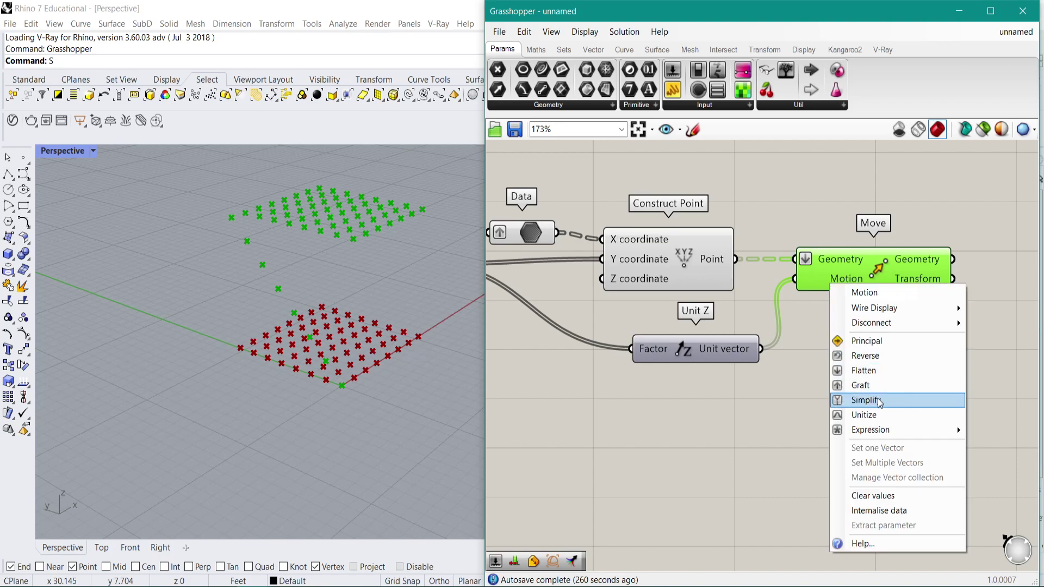
click(872, 386)
Examine the moved points in the perspective view and the data structure of the Move component's Geometry output.
right_drag(293, 385, 227, 377)
scroll(304, 359, up, 6)
right_drag(305, 360, 337, 350)
scroll(331, 362, down, 3)
scroll(318, 377, up, 1)
scroll(322, 375, down, 6)
right_drag(898, 292, 703, 291)
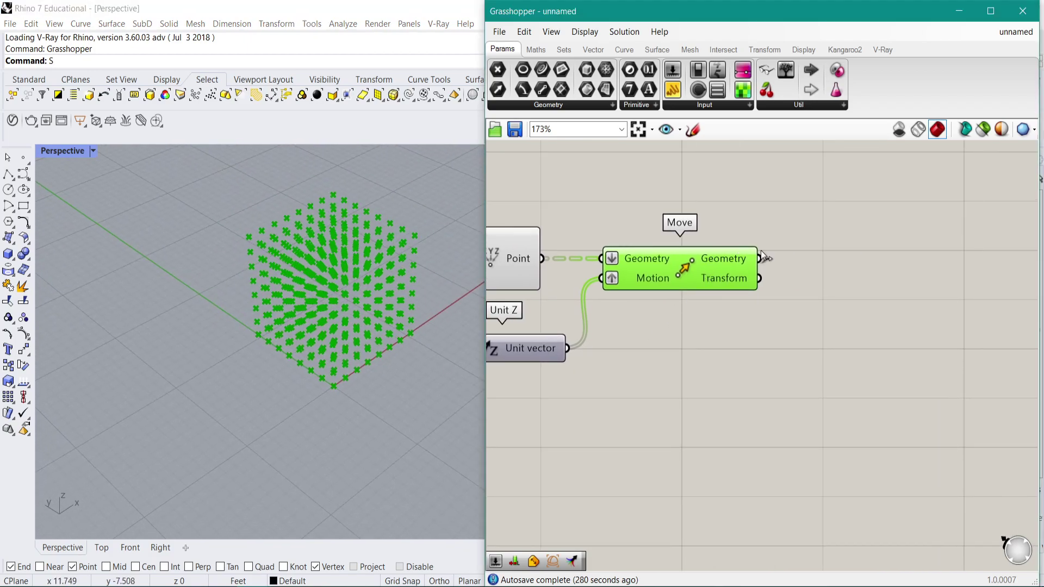
mouse_move(753, 257)
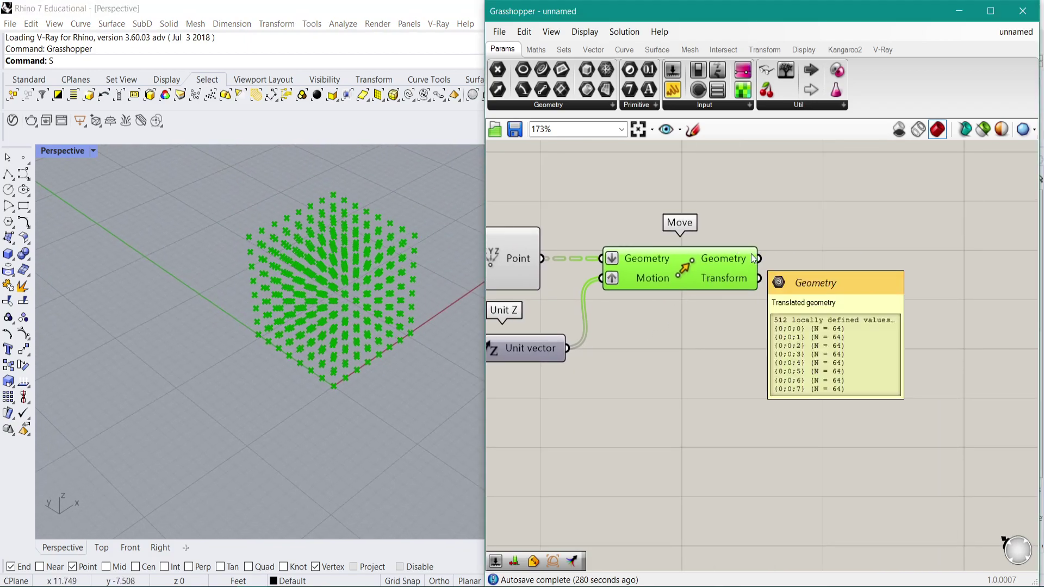
right_drag(329, 370, 300, 335)
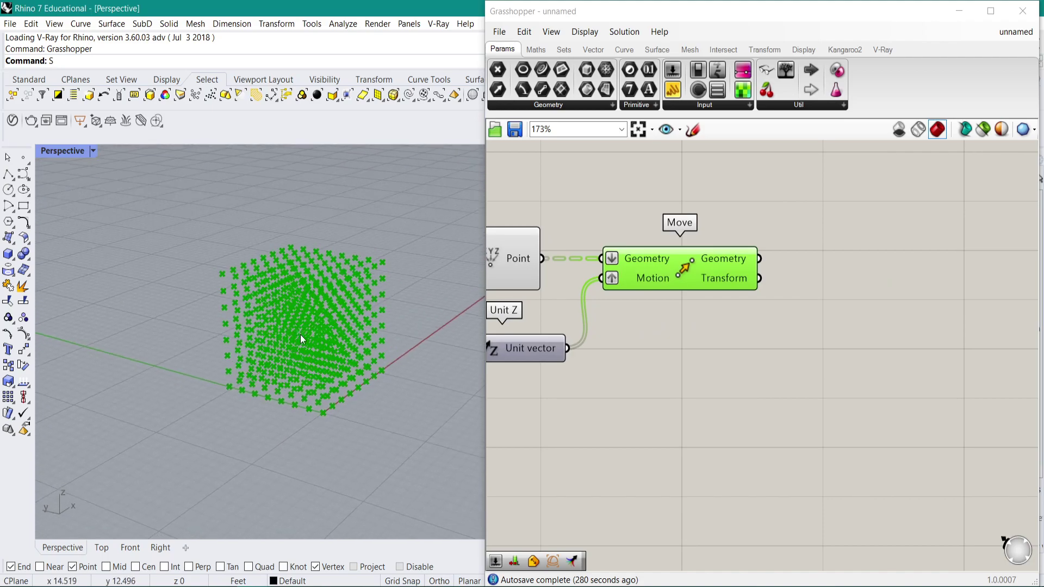
scroll(319, 346, up, 3)
scroll(333, 439, up, 5)
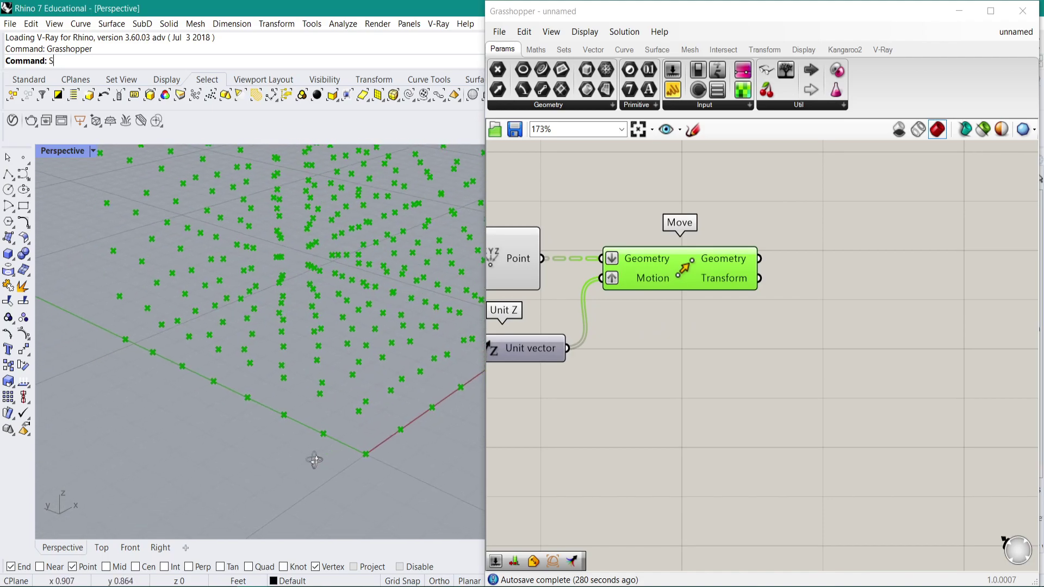
right_drag(316, 460, 313, 459)
scroll(316, 458, down, 4)
Set the Series Step slider to 2.0 and the Count slider to 10.
right_drag(543, 365, 891, 350)
scroll(891, 350, down, 4)
scroll(672, 305, up, 4)
mouse_move(615, 338)
mouse_down()
mouse_move(626, 338)
mouse_move(615, 334)
mouse_up()
scroll(235, 391, down, 3)
scroll(612, 353, up, 3)
drag(609, 251, 615, 252)
mouse_move(622, 333)
mouse_down()
mouse_move(635, 332)
mouse_move(625, 333)
mouse_up()
Examine the resized point grid in the perspective view against the box-and-sphere sketch on the canvas.
right_drag(287, 362, 259, 391)
scroll(259, 392, down, 4)
scroll(238, 425, up, 10)
scroll(640, 332, down, 4)
mouse_move(701, 225)
right_down()
mouse_move(650, 315)
mouse_move(608, 318)
right_up()
scroll(618, 264, up, 2)
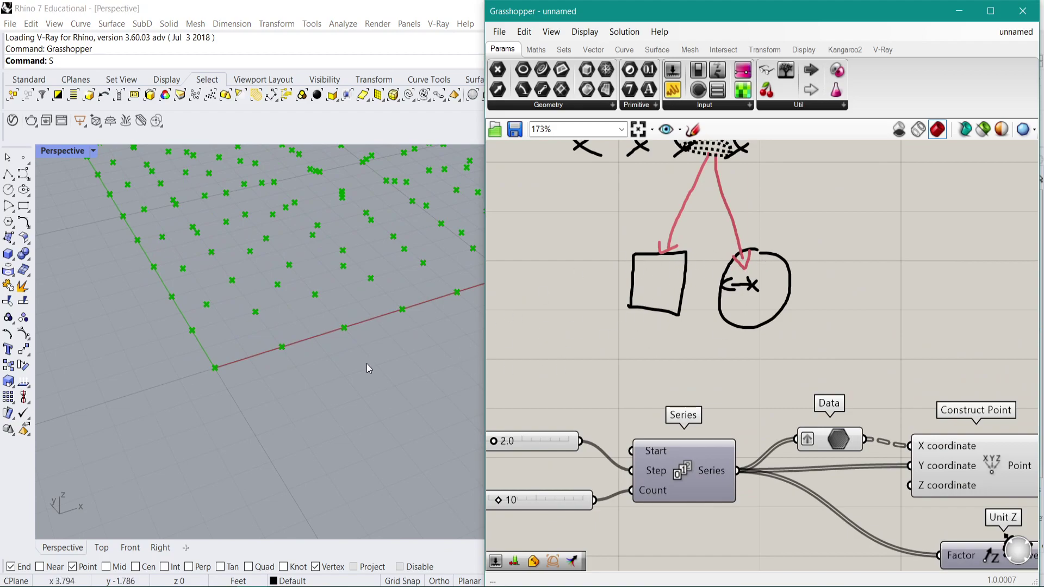
scroll(277, 332, down, 5)
scroll(171, 355, up, 3)
mouse_move(259, 312)
right_down()
mouse_move(298, 328)
mouse_move(252, 314)
right_up()
scroll(298, 327, down, 2)
scroll(255, 327, down, 6)
scroll(256, 330, up, 5)
scroll(609, 337, down, 4)
scroll(664, 321, up, 4)
Add a Rectangle component beyond the Move component, slightly below it, leaving room for its inputs.
click(738, 431)
double_click(738, 432)
text(rect)
click(733, 419)
drag(736, 424, 818, 418)
right_drag(661, 389, 706, 354)
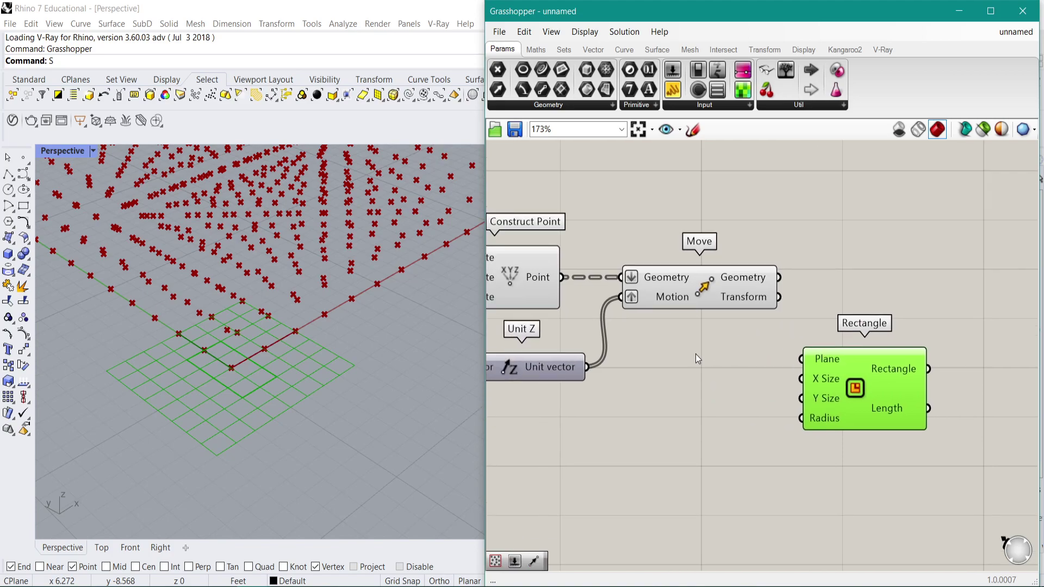
scroll(224, 371, up, 5)
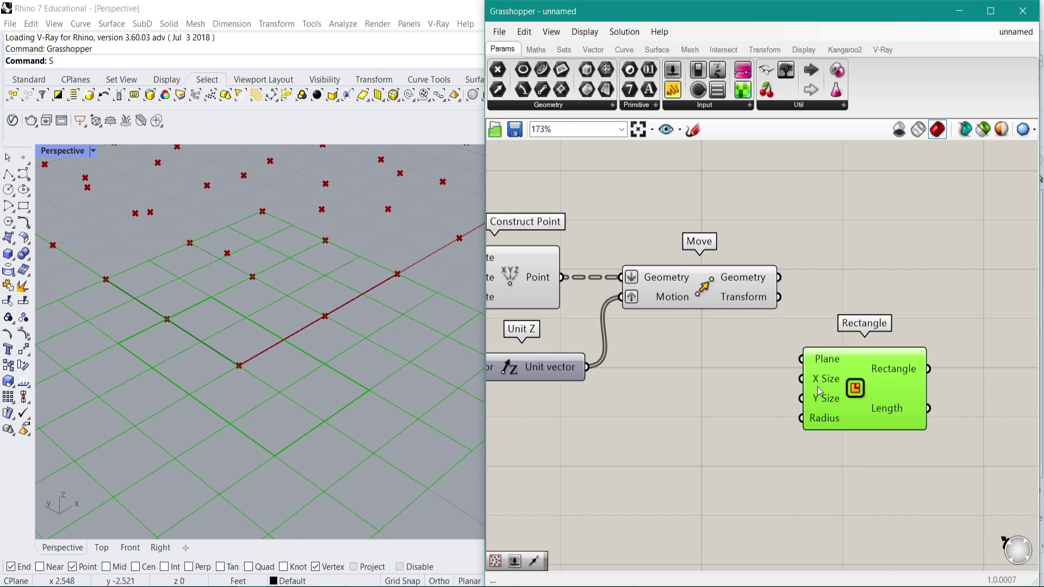
mouse_move(814, 399)
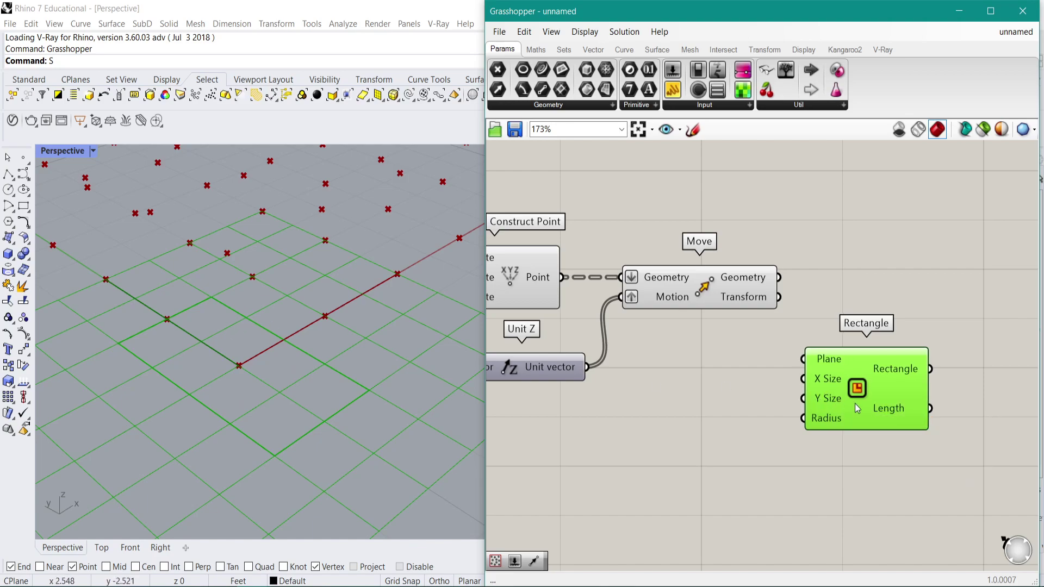
drag(851, 404, 911, 402)
Place a Construct Domain component between Unit Z and the Rectangle component.
double_click(735, 409)
text(consr)
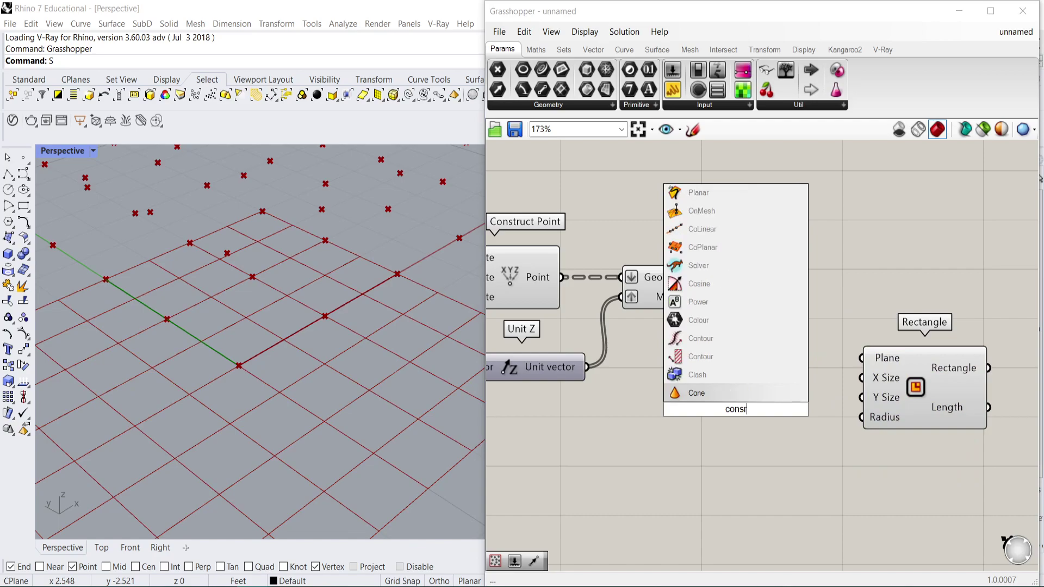
key(BackSpace)
text(truct domain)
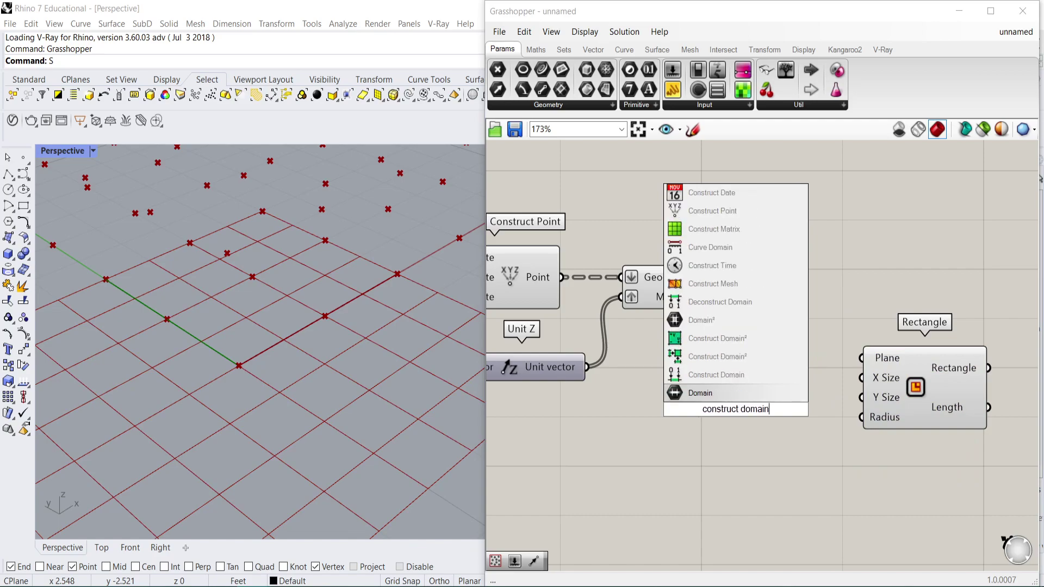
click(734, 375)
scroll(747, 380, down, 3)
right_drag(748, 386, 737, 290)
scroll(736, 290, up, 2)
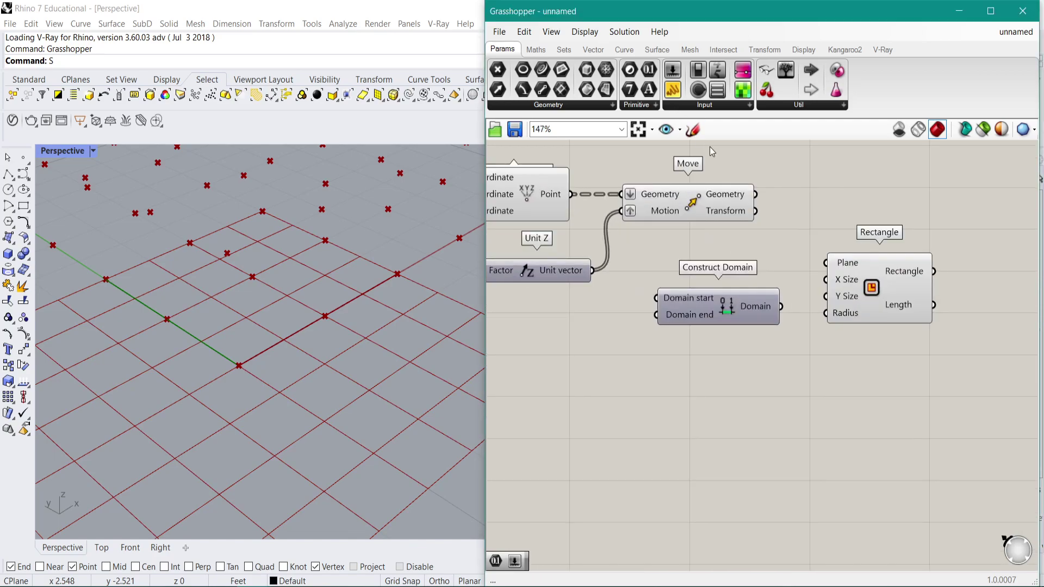
Sketch an X on the empty canvas below Construct Domain to represent a grid point.
click(693, 130)
scroll(707, 392, up, 3)
drag(698, 385, 741, 366)
drag(706, 356, 729, 399)
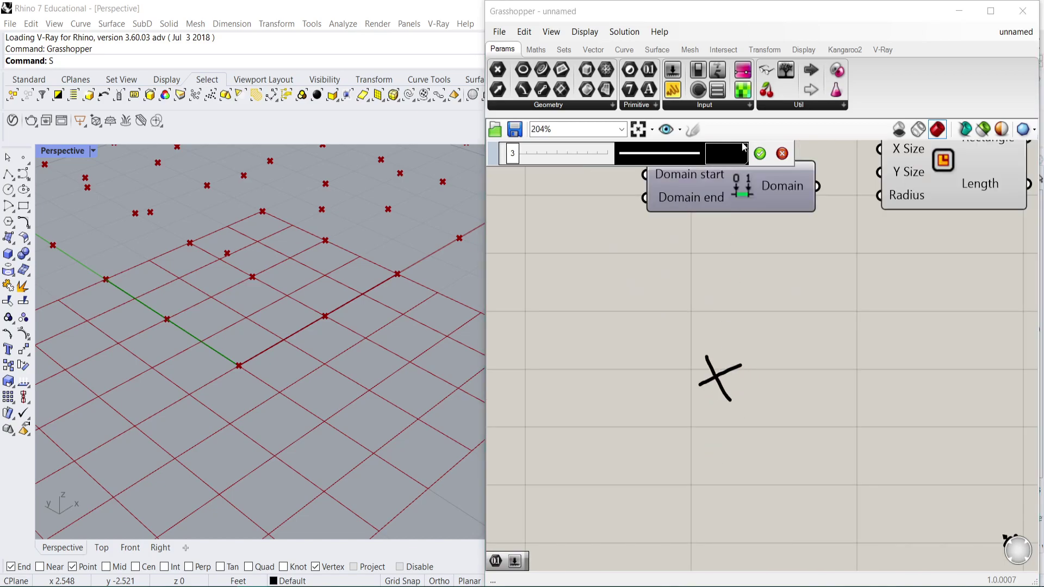
click(760, 154)
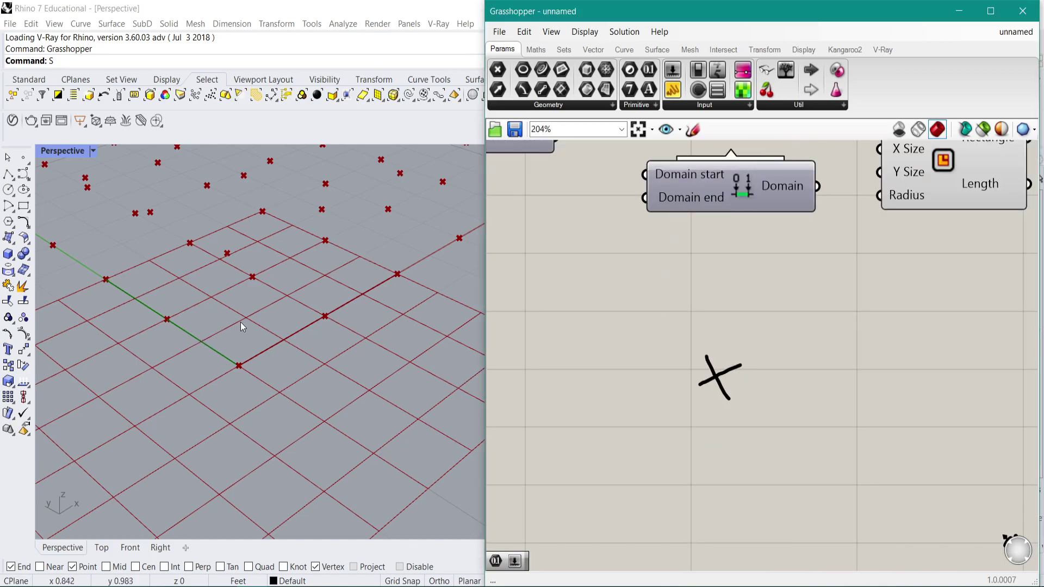
Sketch a horizontal double-headed arrow above the X and a vertical one beside it to mark the rectangle's sides.
scroll(772, 326, down, 1)
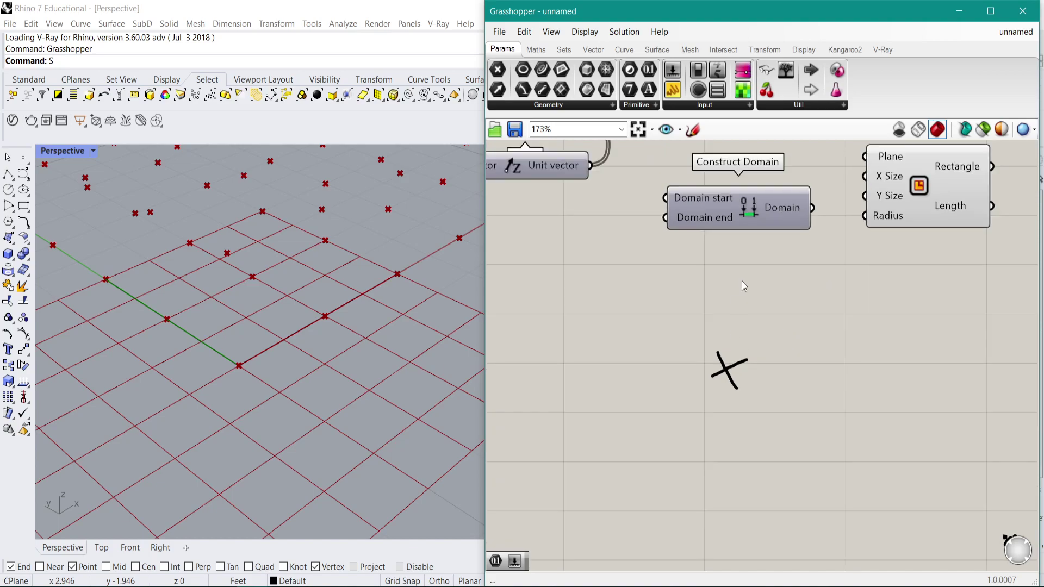
click(702, 129)
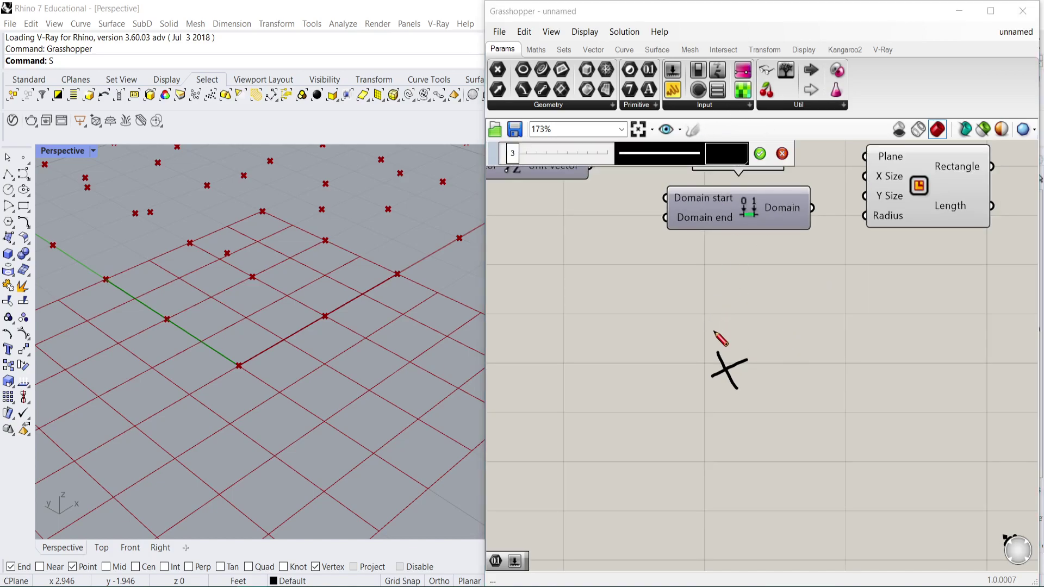
mouse_move(656, 297)
mouse_down()
mouse_move(789, 297)
mouse_move(784, 288)
mouse_move(793, 298)
mouse_move(780, 303)
mouse_up()
drag(660, 290, 658, 307)
drag(793, 298, 801, 416)
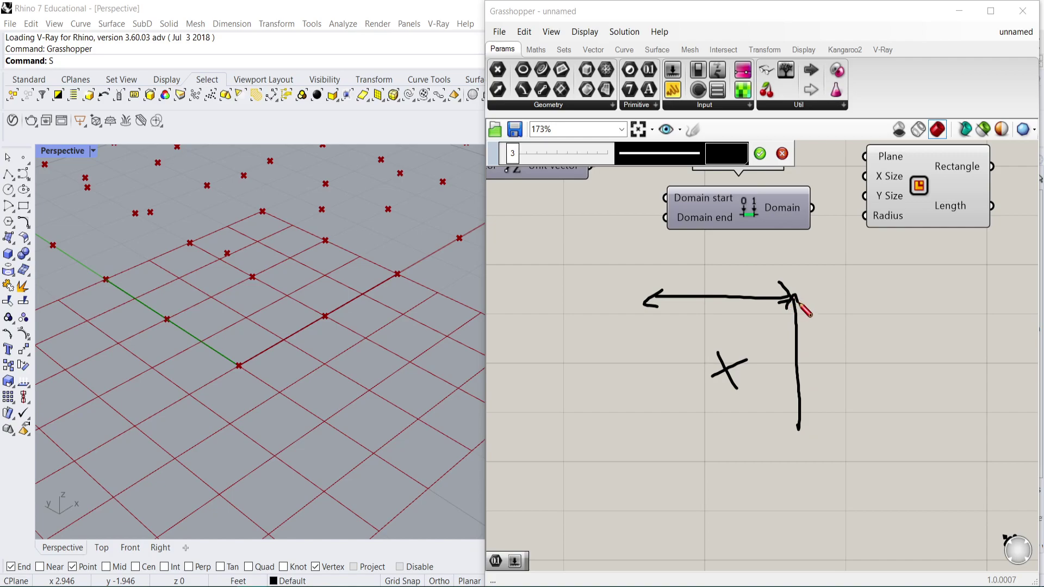
drag(796, 436, 817, 404)
click(762, 156)
right_drag(792, 220, 774, 239)
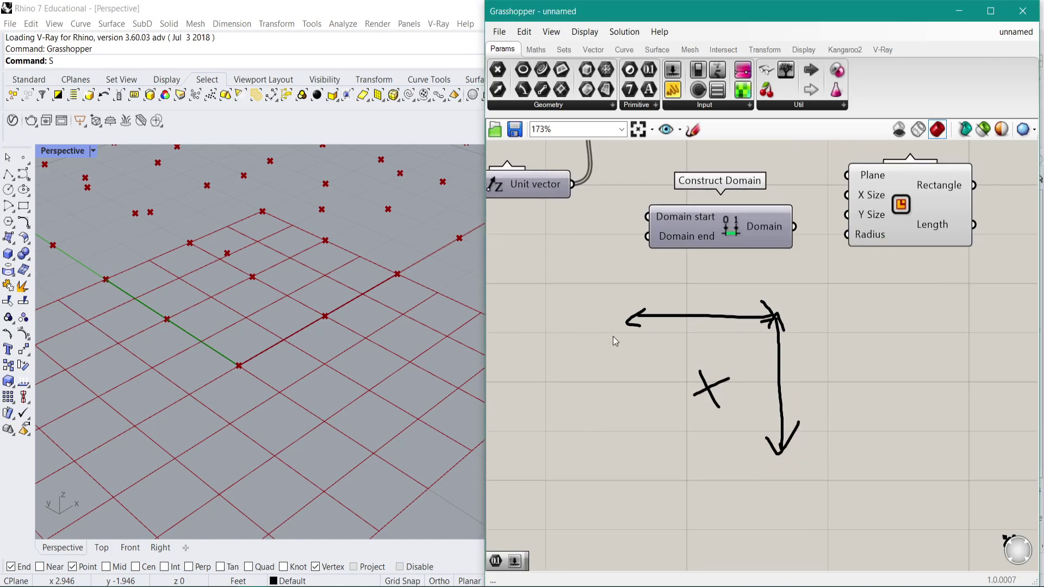
Annotate the sketch with an arrow labelled 1 above the horizontal side and domain limits starting at -0.5 below it.
click(689, 129)
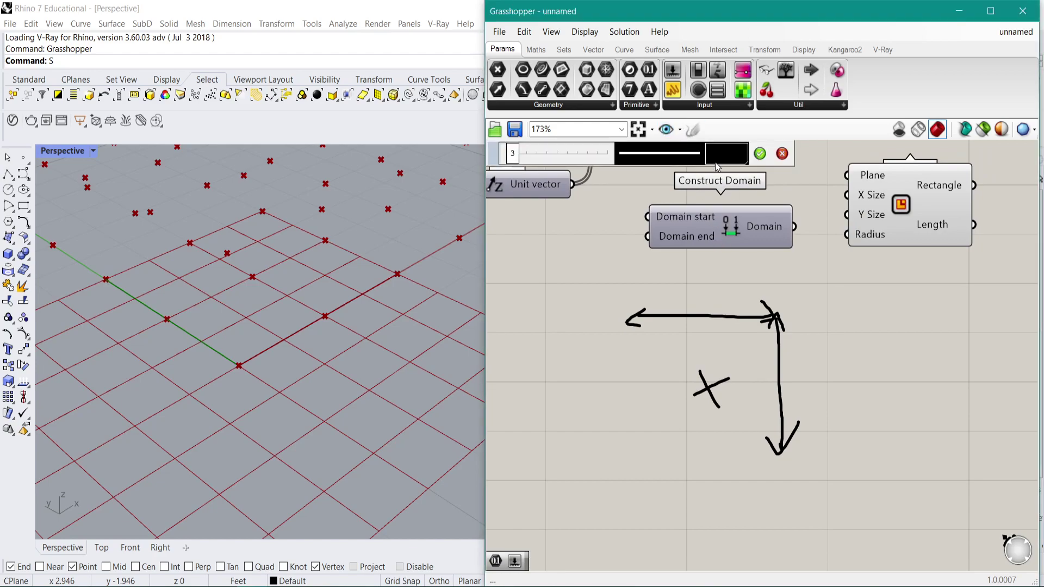
drag(624, 281, 772, 281)
drag(681, 264, 702, 255)
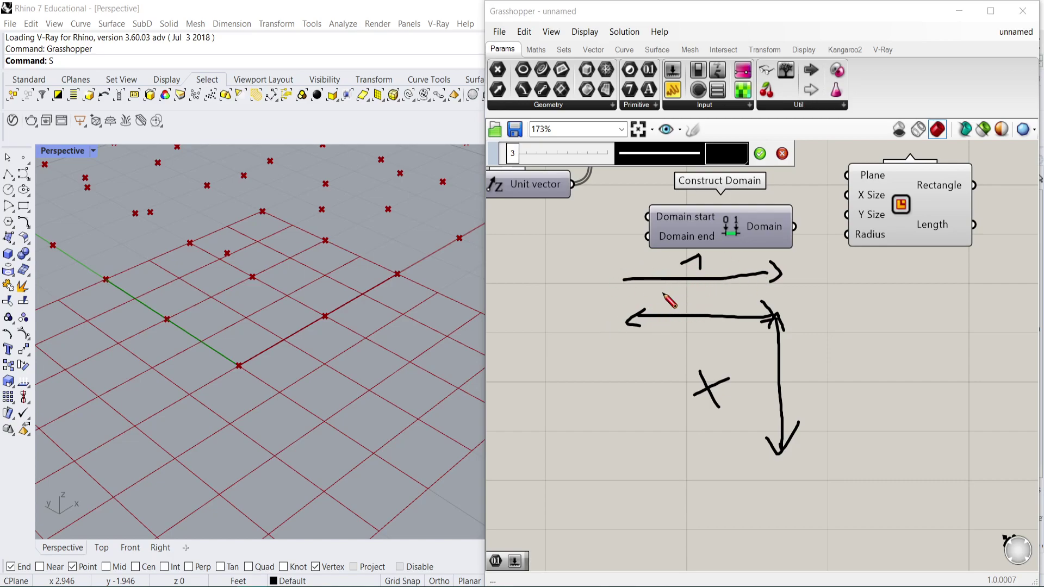
mouse_move(620, 344)
mouse_down()
mouse_move(663, 330)
mouse_move(666, 354)
mouse_up()
drag(670, 336, 692, 334)
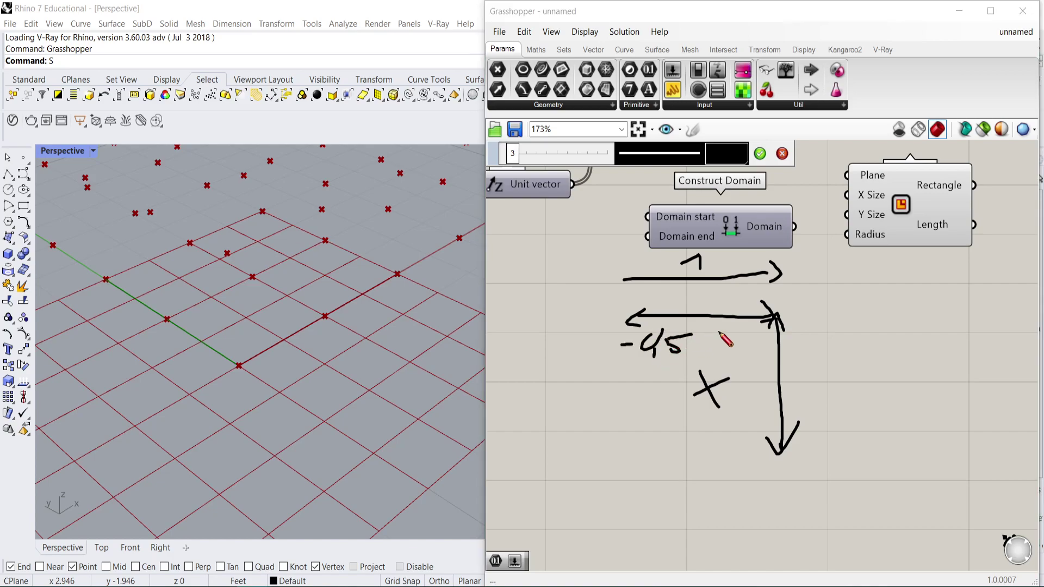
mouse_move(758, 333)
mouse_down()
mouse_move(759, 345)
mouse_move(791, 338)
mouse_move(790, 349)
mouse_up()
drag(797, 330, 815, 330)
click(760, 153)
Move the Rectangle and Construct Domain components farther from Unit Z to make room on the canvas.
right_drag(779, 216, 727, 304)
drag(707, 312, 712, 308)
drag(827, 292, 939, 250)
right_drag(704, 308, 635, 350)
drag(634, 350, 747, 333)
Add a Data parameter below the Series component and wire the 2.0 step slider into it.
scroll(750, 326, down, 1)
right_drag(616, 298, 925, 292)
right_drag(579, 290, 858, 306)
double_click(716, 373)
text(data)
click(712, 355)
drag(673, 229, 694, 373)
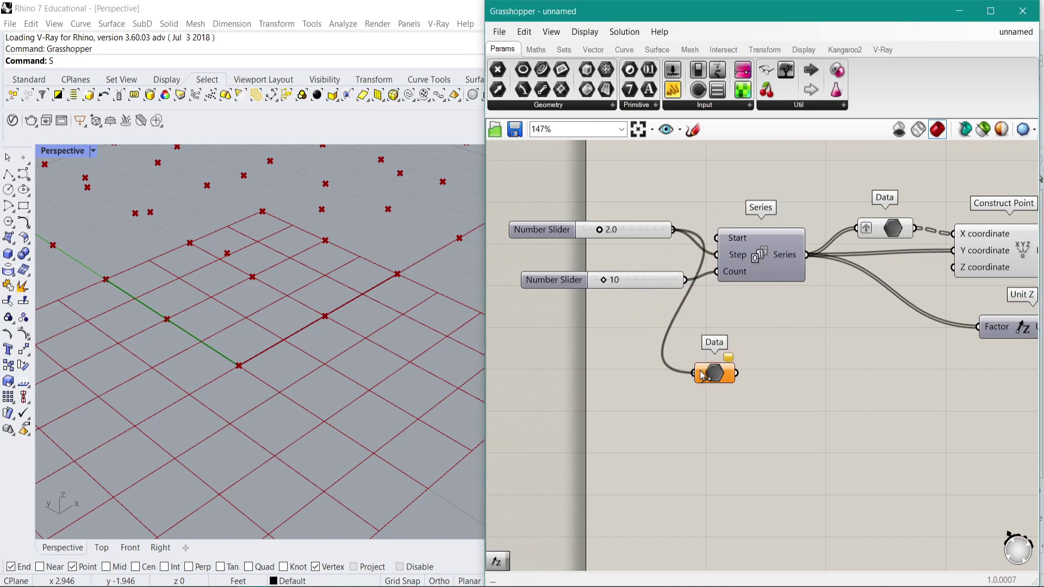
Rename the 2.0 slider feeding the series step SizeEach and the 10 slider feeding the count CountTotal.
right_click(631, 236)
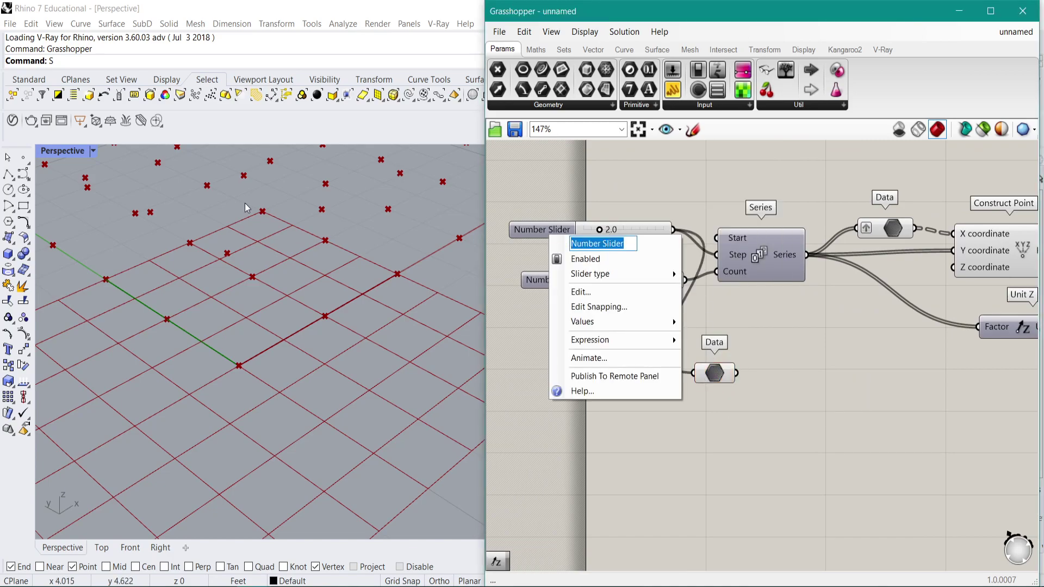
text(SizeEach)
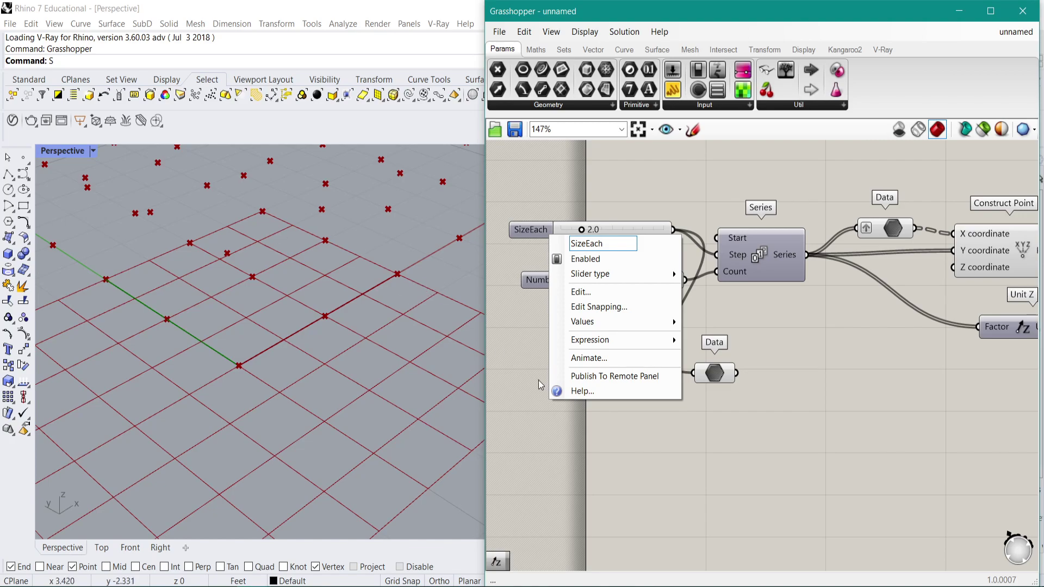
click(538, 382)
right_click(569, 281)
text(CountTotal)
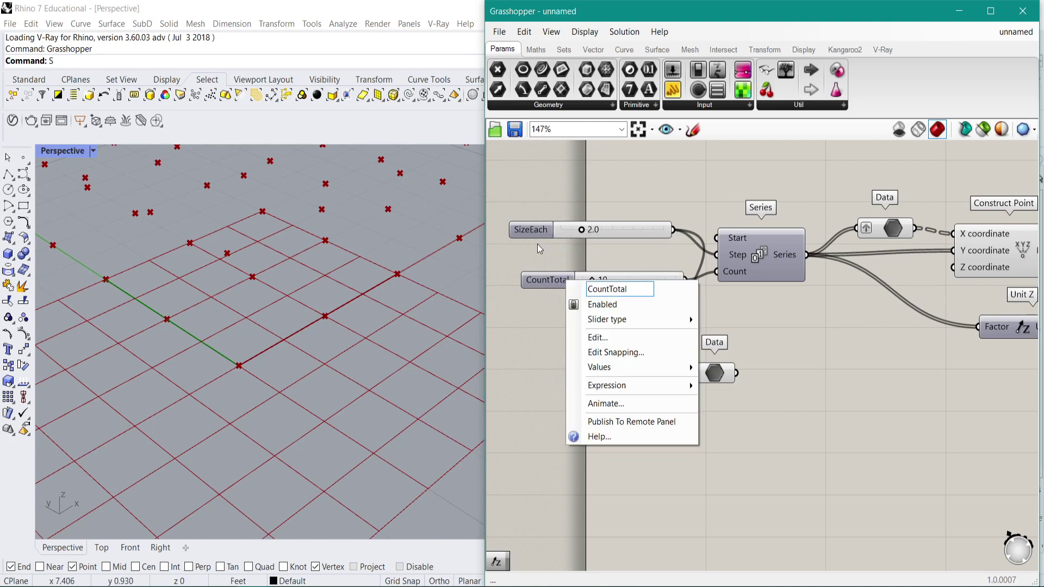
click(503, 220)
Move the Data parameter fed by the SizeEach slider beside the Construct Domain component.
scroll(720, 373, up, 1)
drag(720, 372, 717, 332)
scroll(598, 372, down, 6)
scroll(908, 392, up, 6)
scroll(718, 335, up, 2)
scroll(732, 318, up, 2)
Replace the Data parameter with a Number parameter, transferring the incoming SizeEach wire to it.
double_click(731, 317)
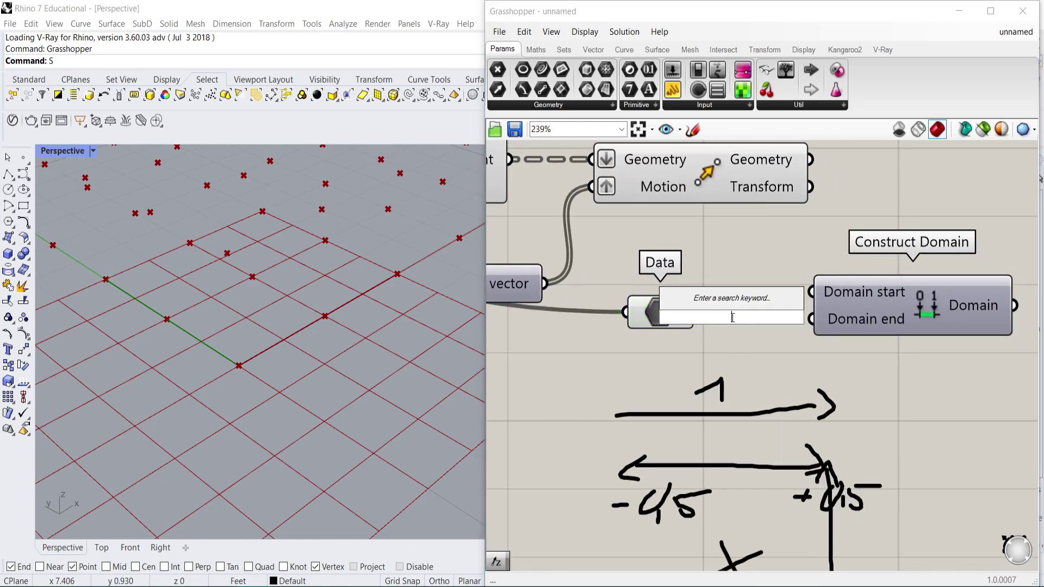
text(numb)
key(Return)
ctrl+shift+drag(627, 308, 698, 316)
drag(656, 303, 660, 277)
key(Delete)
right_drag(716, 309, 677, 330)
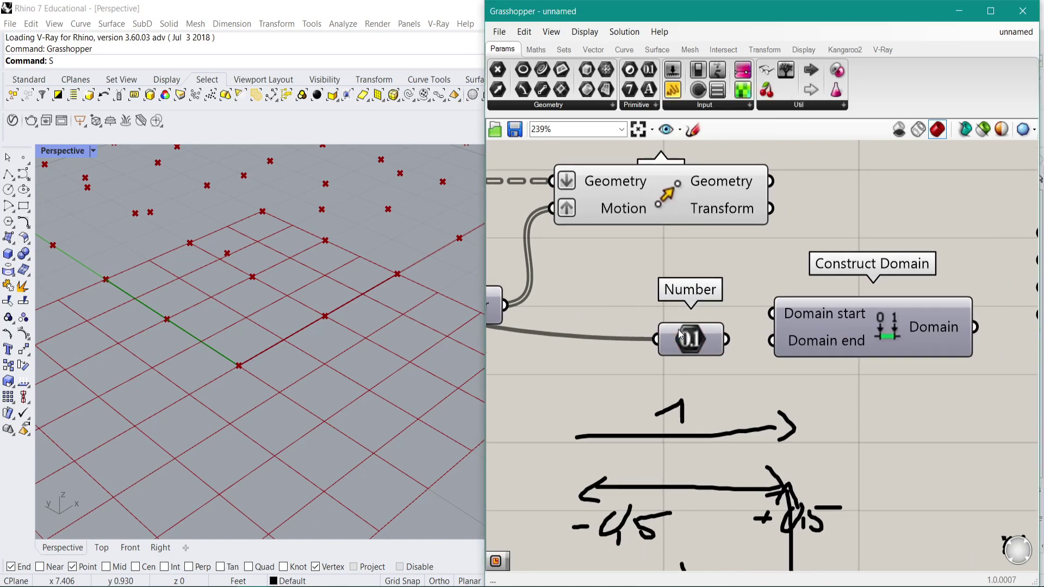
Give the Number parameter the expression x/2 and reposition it beside Construct Domain.
right_click(689, 342)
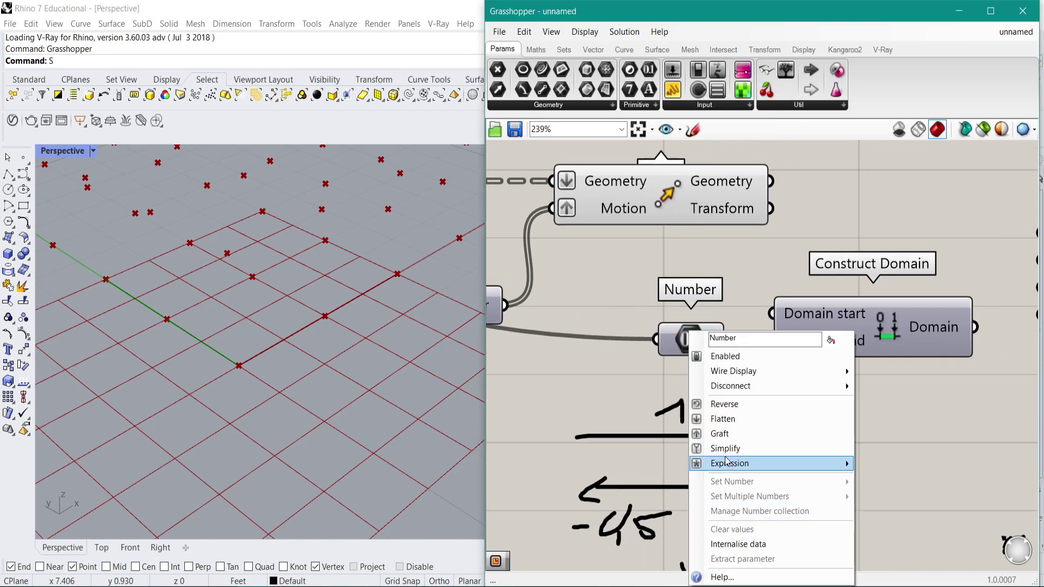
scroll(661, 321, down, 2)
right_click(680, 324)
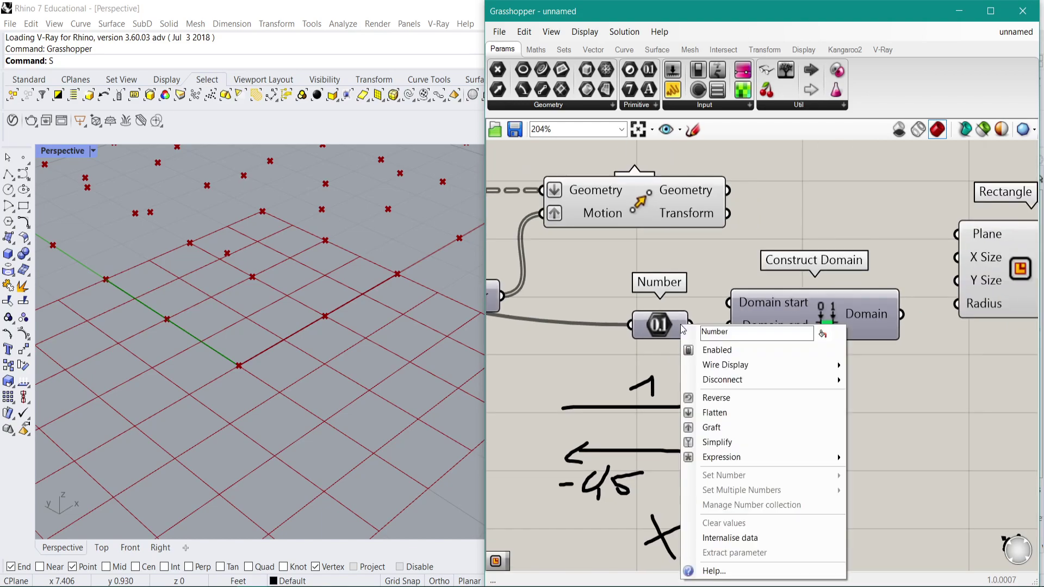
mouse_move(782, 456)
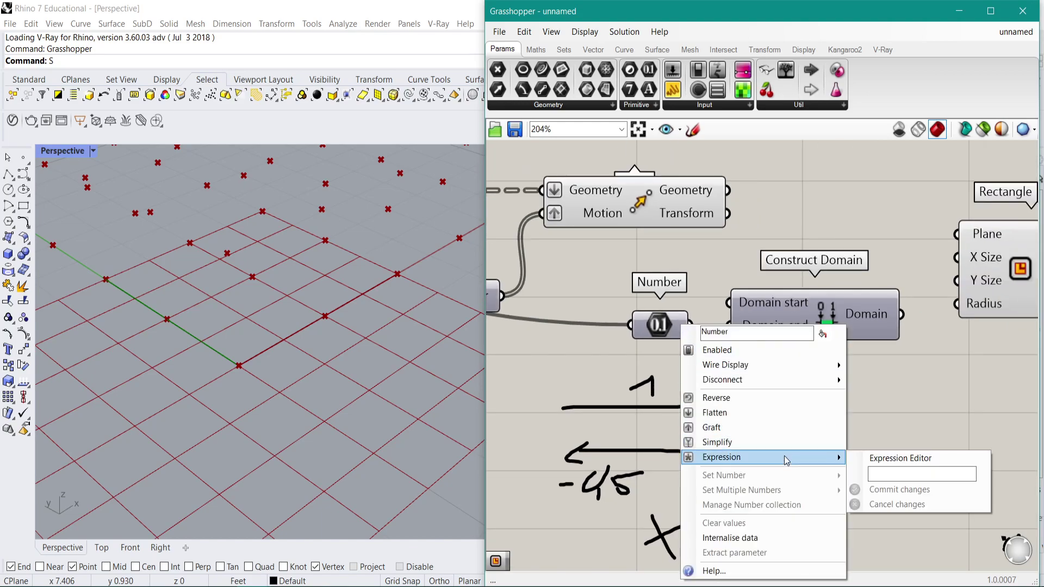
click(917, 473)
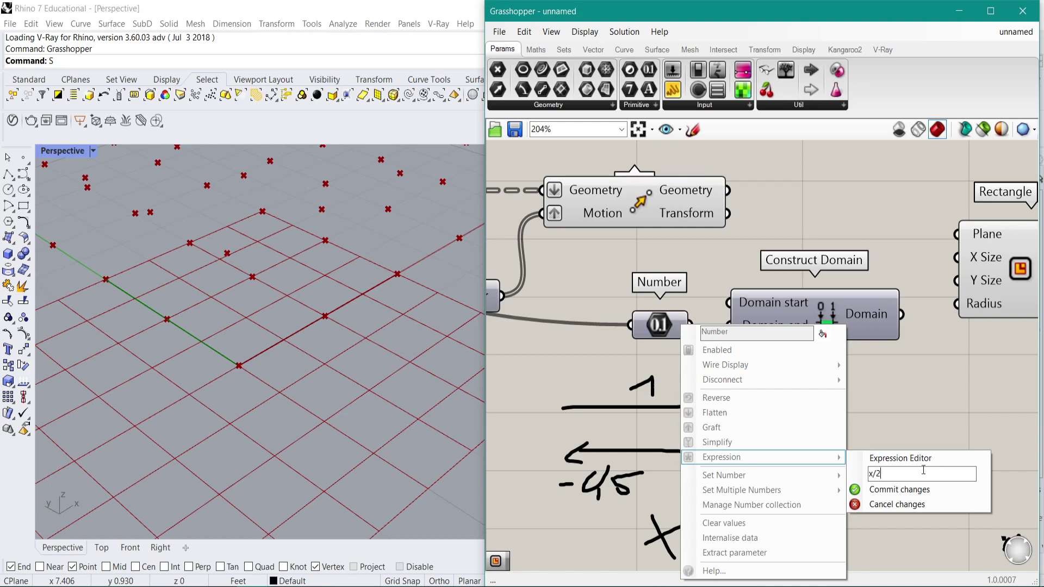
click(899, 489)
drag(682, 329, 668, 317)
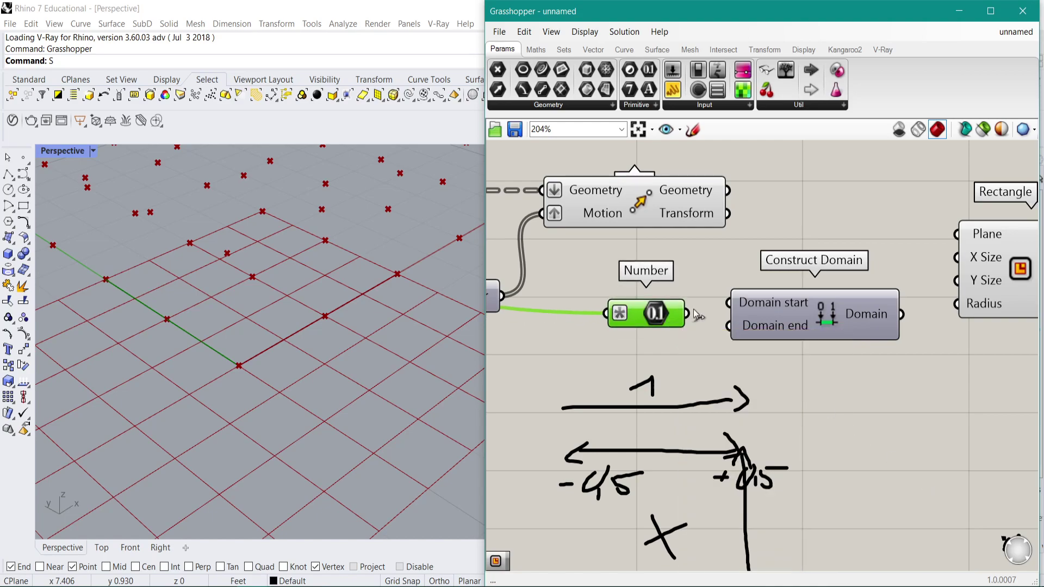
Shift Construct Domain slightly and give its Domain end input an expression that negates the value.
drag(807, 315, 823, 303)
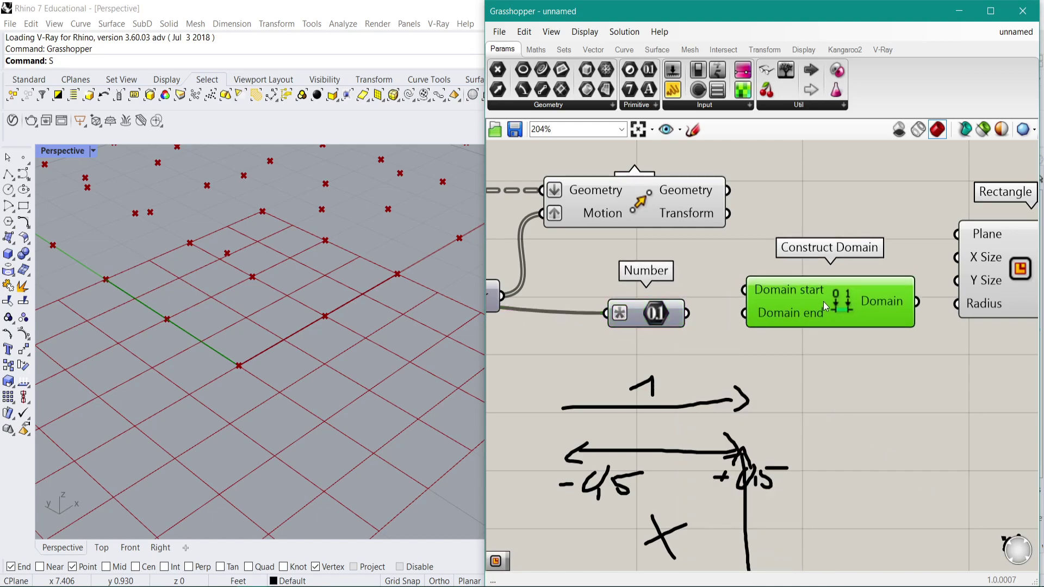
right_click(783, 314)
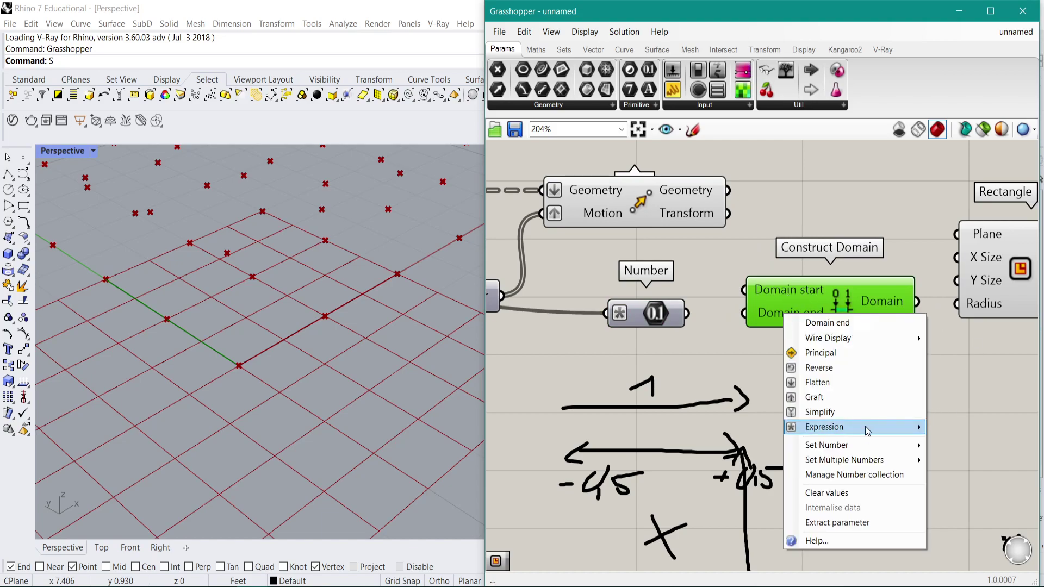
mouse_move(868, 435)
click(739, 442)
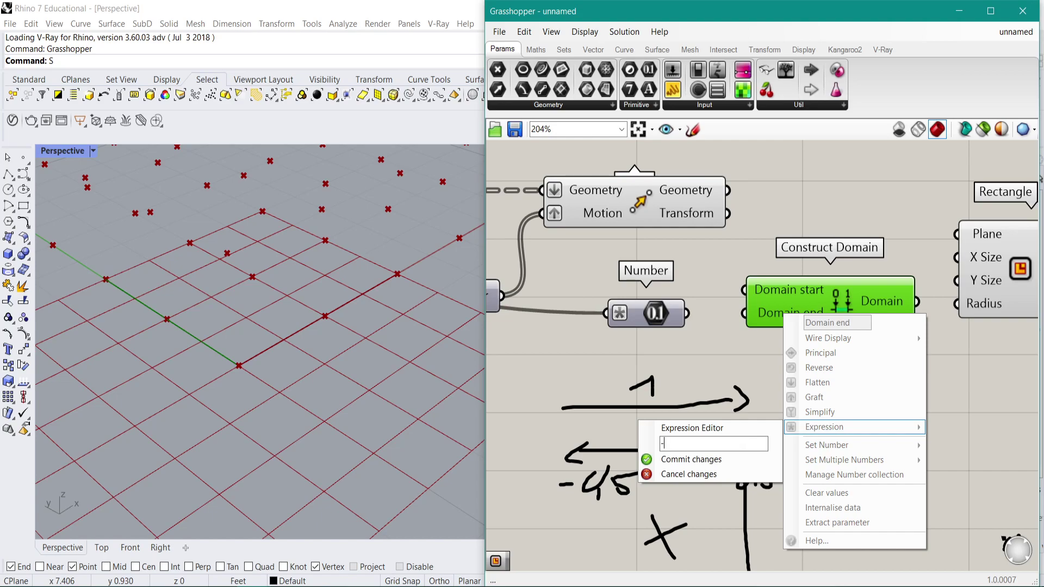
click(724, 463)
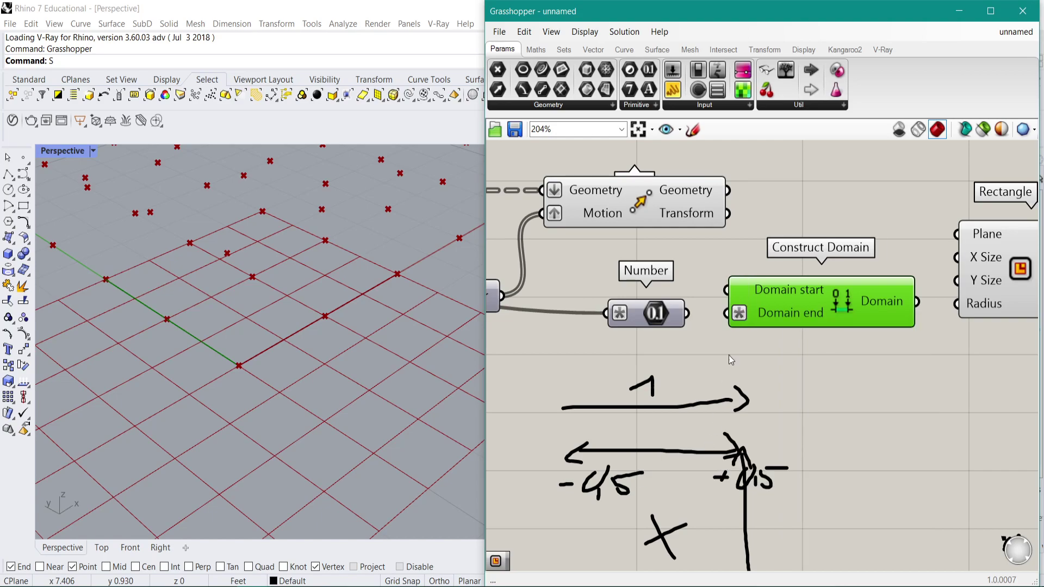
Wire the Number parameter into both Domain start and Domain end, and align it with Construct Domain.
right_click(796, 287)
mouse_move(851, 405)
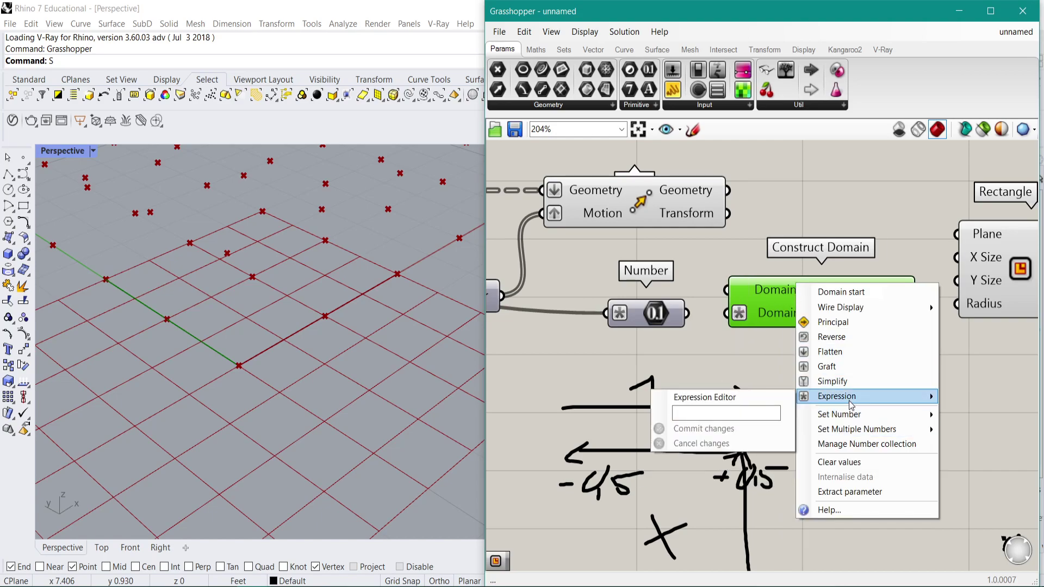
click(719, 274)
drag(670, 312, 688, 297)
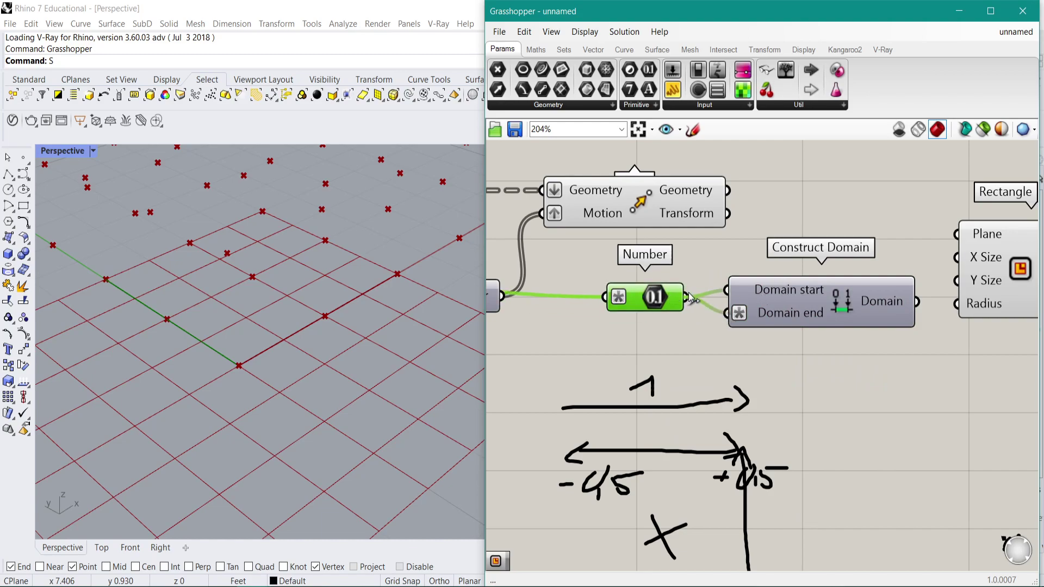
Move the Rectangle component and wire the constructed domain into its X Size and Y Size inputs.
right_drag(860, 297, 641, 316)
drag(773, 278, 807, 270)
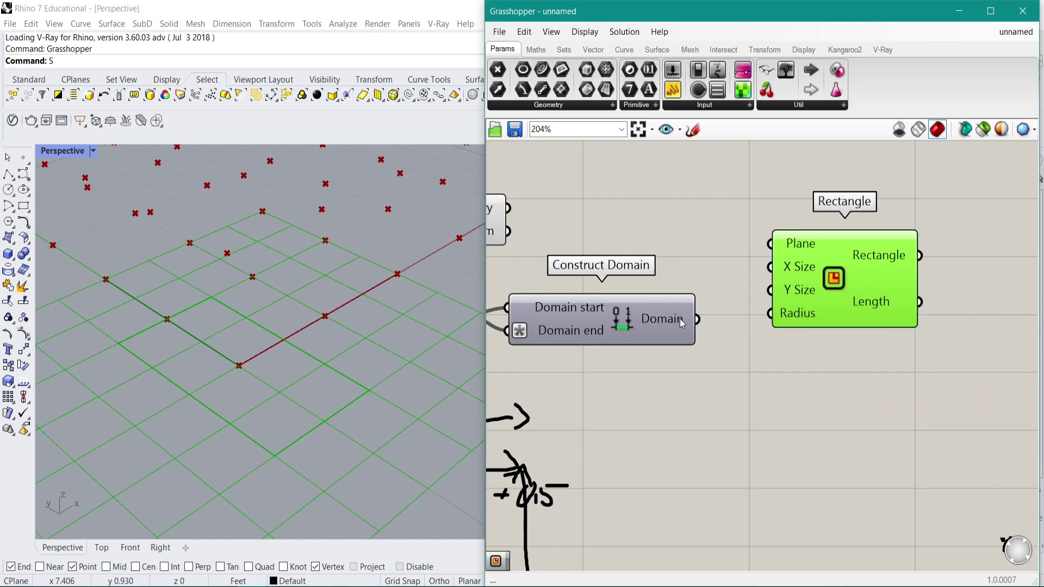
drag(700, 320, 770, 290)
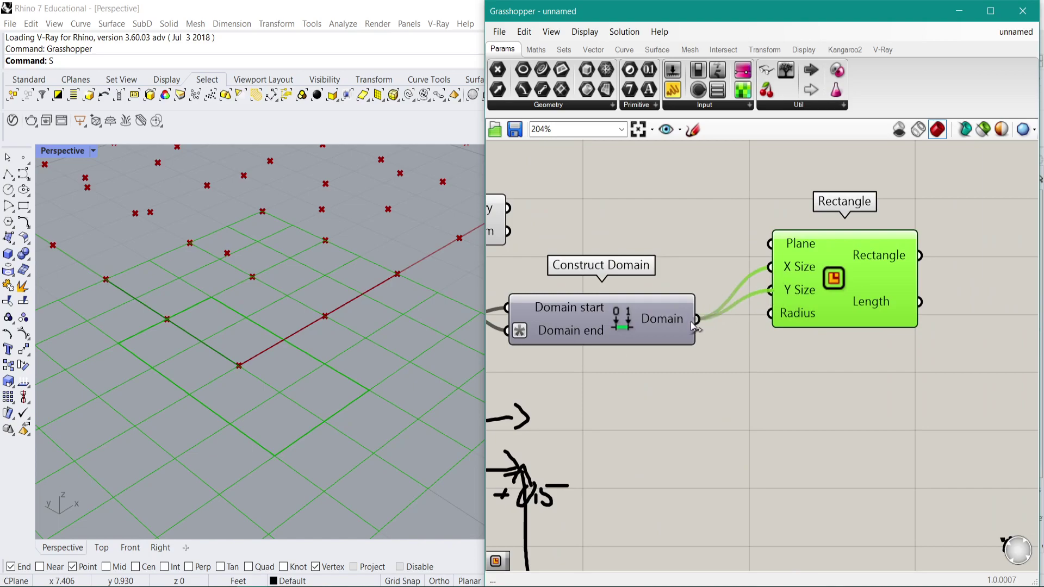
right_drag(512, 240, 565, 247)
scroll(854, 266, down, 3)
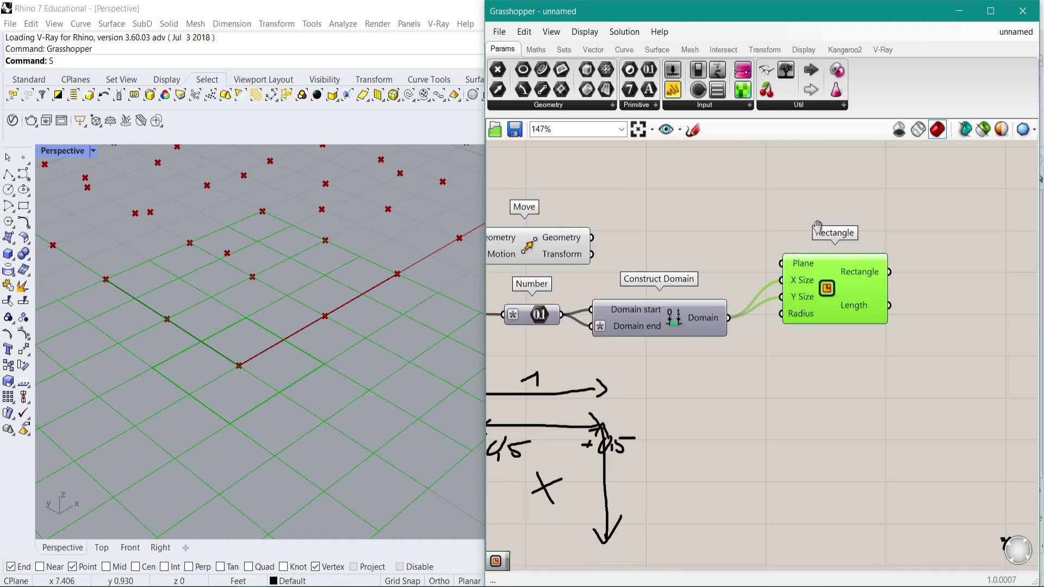
Add a Geometry parameter fed by the Rectangle output and hide the Rectangle component's preview.
double_click(918, 289)
text(geom)
key(Return)
drag(833, 275, 911, 275)
click(792, 288)
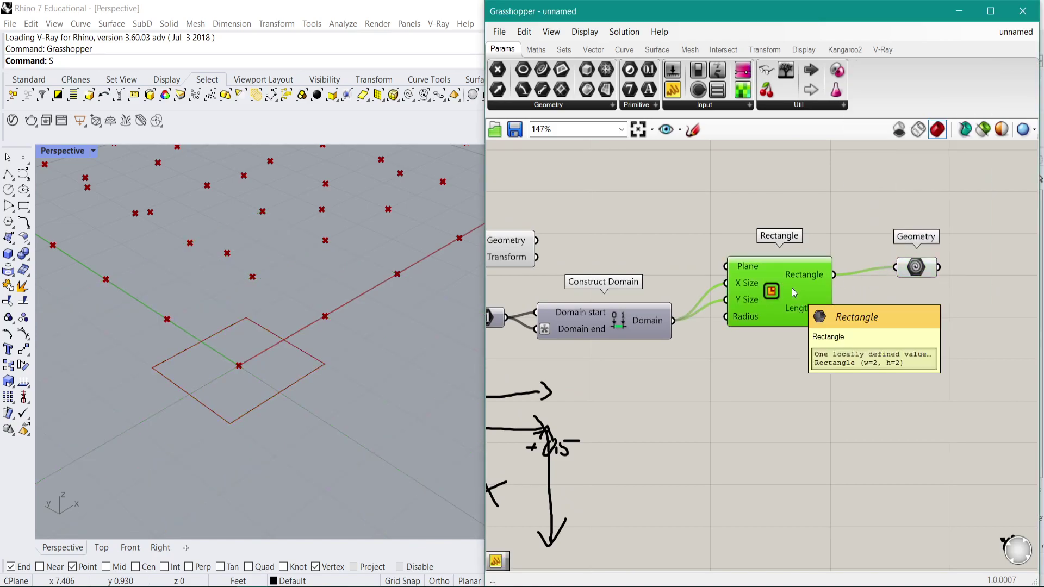
scroll(296, 353, down, 5)
right_drag(296, 353, 345, 395)
click(904, 266)
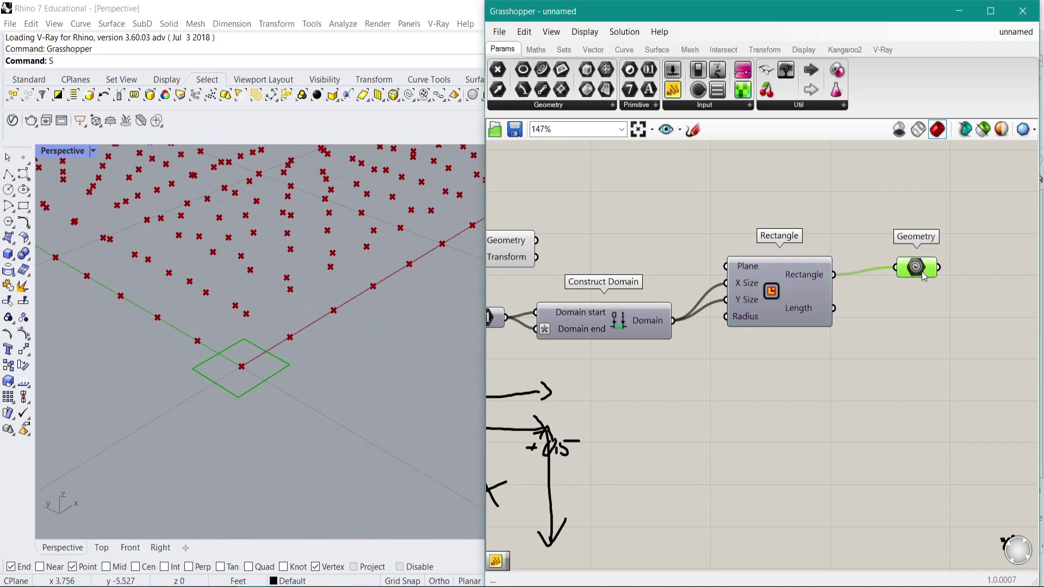
drag(904, 266, 923, 280)
mouse_move(922, 280)
Move the Move component above the Construct Domain and Rectangle components to free up space.
scroll(916, 283, down, 3)
right_drag(874, 294, 858, 323)
drag(650, 293, 790, 238)
scroll(808, 229, up, 2)
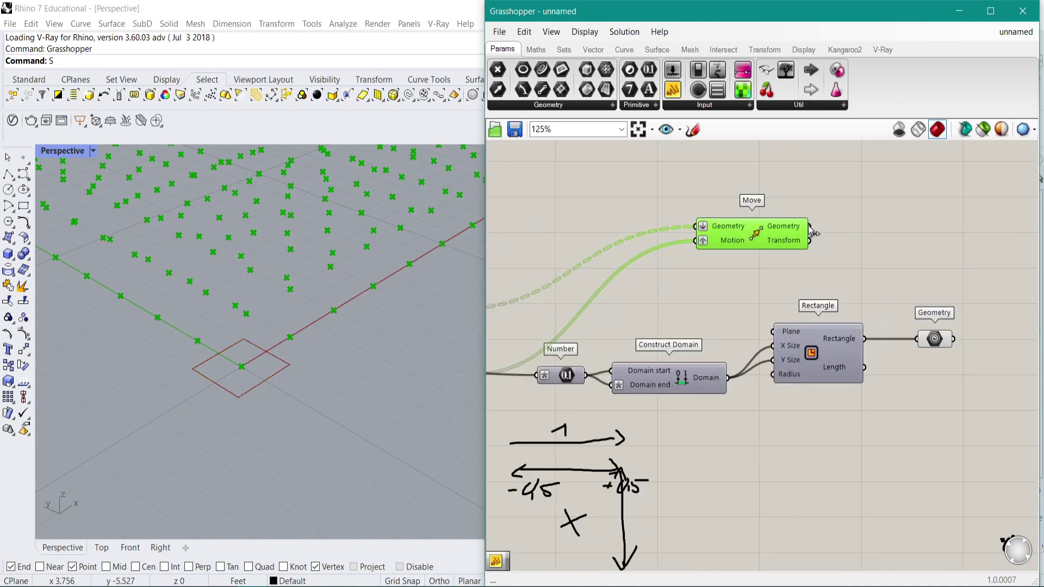
right_drag(811, 231, 745, 226)
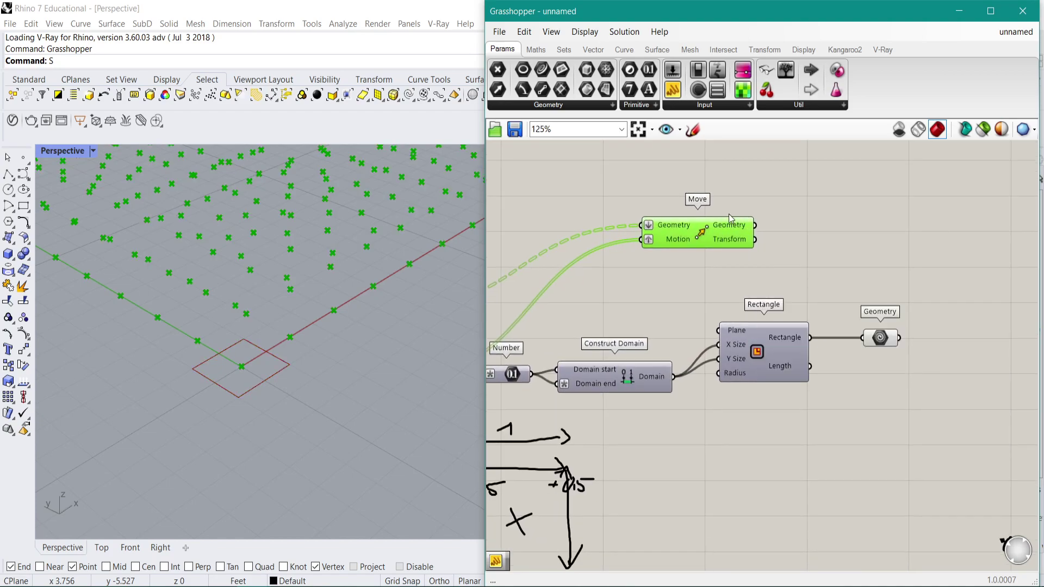
right_drag(784, 280, 684, 243)
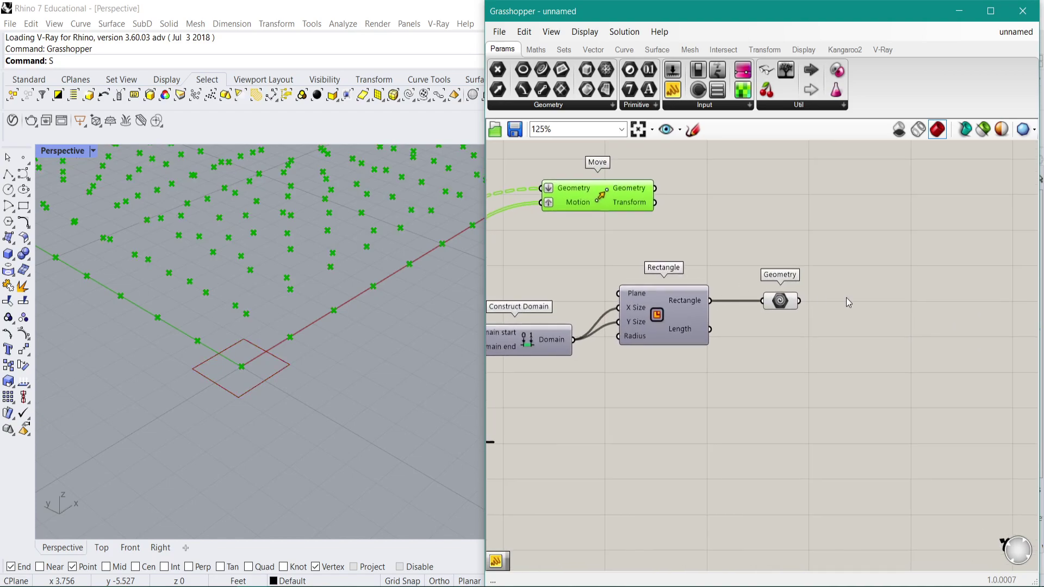
Add a Box Rectangle component and wire the Geometry parameter into its Rectangle input.
double_click(866, 331)
text(recta)
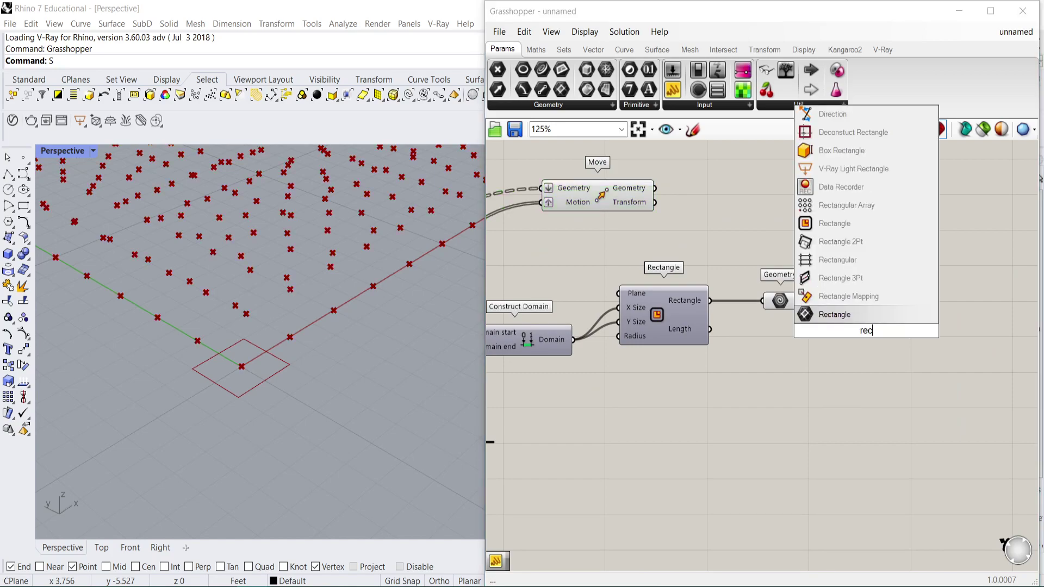
key(BackSpace)
key(BackSpace)
key(BackSpace)
key(BackSpace)
key(BackSpace)
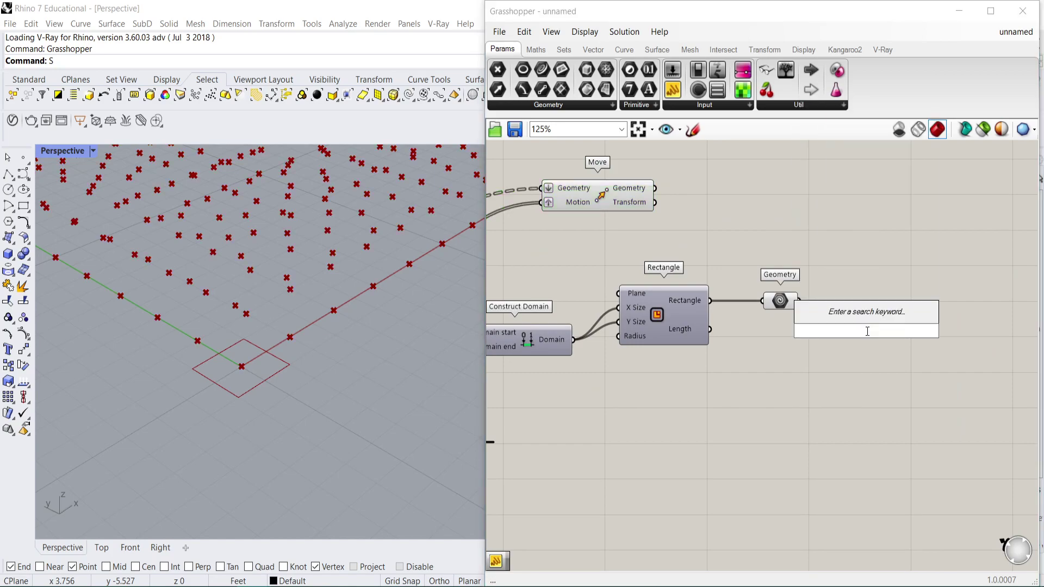
text(box rec)
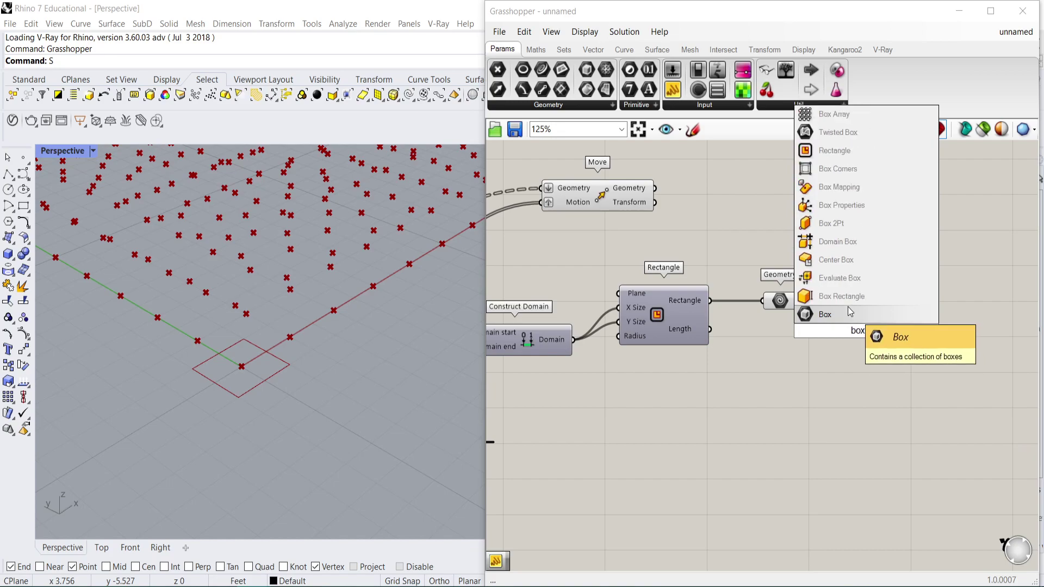
click(849, 307)
drag(799, 302, 866, 314)
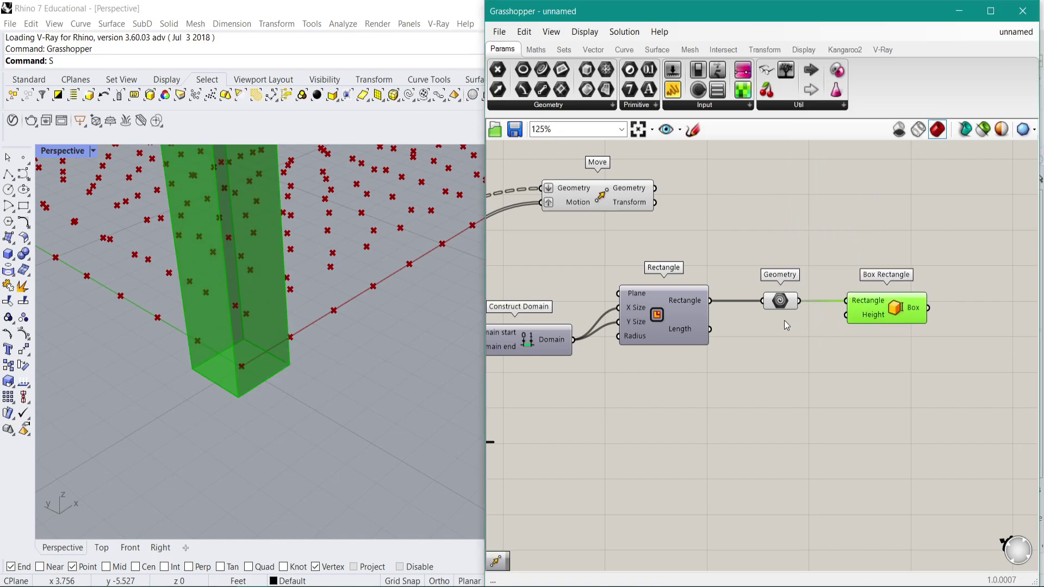
Copy the Number parameter next to Box Rectangle, place it below Geometry and wire it into the Height input.
right_drag(583, 361, 757, 293)
drag(574, 273, 972, 282)
right_drag(979, 274, 769, 313)
scroll(771, 310, up, 2)
drag(827, 276, 782, 321)
right_drag(307, 403, 288, 356)
scroll(288, 358, down, 3)
scroll(289, 359, up, 4)
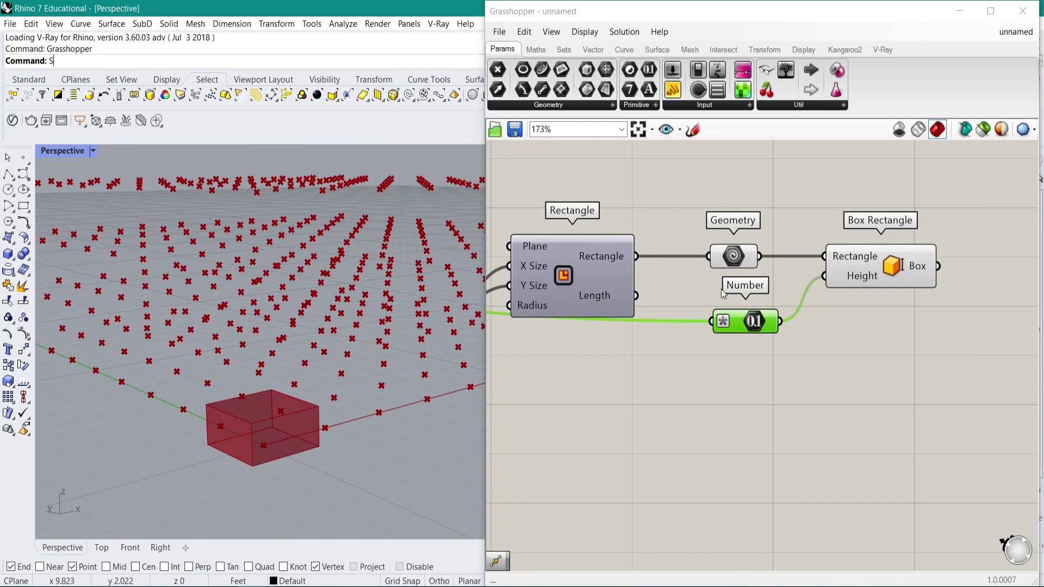
Remove the x/2 expression from the Number parameter that feeds the box height.
right_click(756, 322)
mouse_move(814, 453)
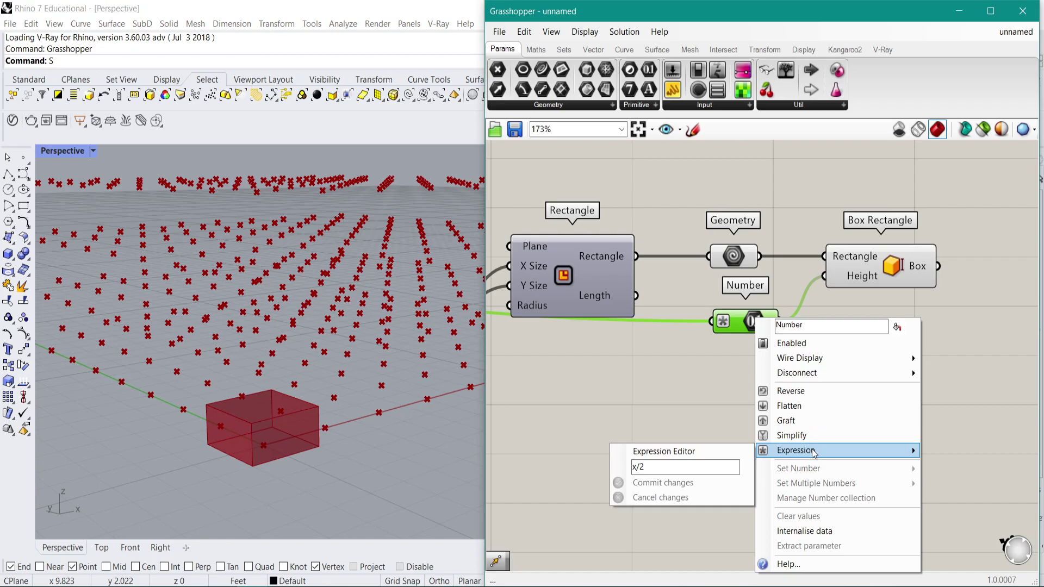
click(712, 465)
click(654, 485)
right_drag(373, 384, 325, 389)
scroll(227, 353, up, 8)
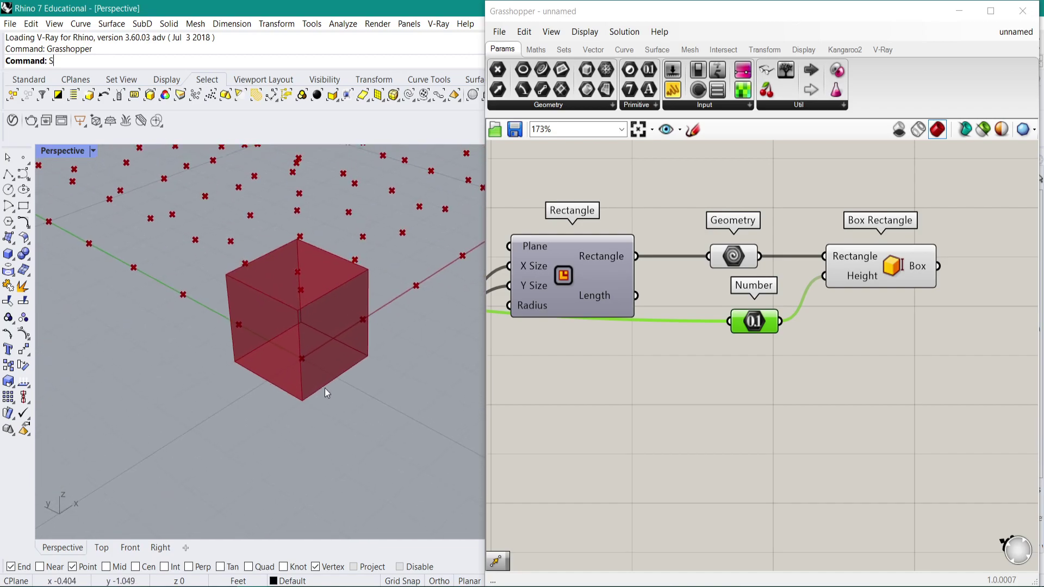
Add a second Move component and place it above and beyond the Box Rectangle component.
scroll(889, 261, down, 4)
right_drag(889, 261, 823, 329)
right_drag(807, 260, 917, 249)
double_click(849, 281)
text(move)
click(850, 268)
drag(917, 252, 967, 245)
right_drag(966, 244, 915, 263)
Add an XY Plane component above Construct Domain and wire its plane into the Rectangle's Plane input.
right_drag(638, 291, 858, 248)
right_drag(654, 279, 719, 275)
click(634, 270)
right_drag(822, 282, 761, 285)
scroll(816, 292, down, 5)
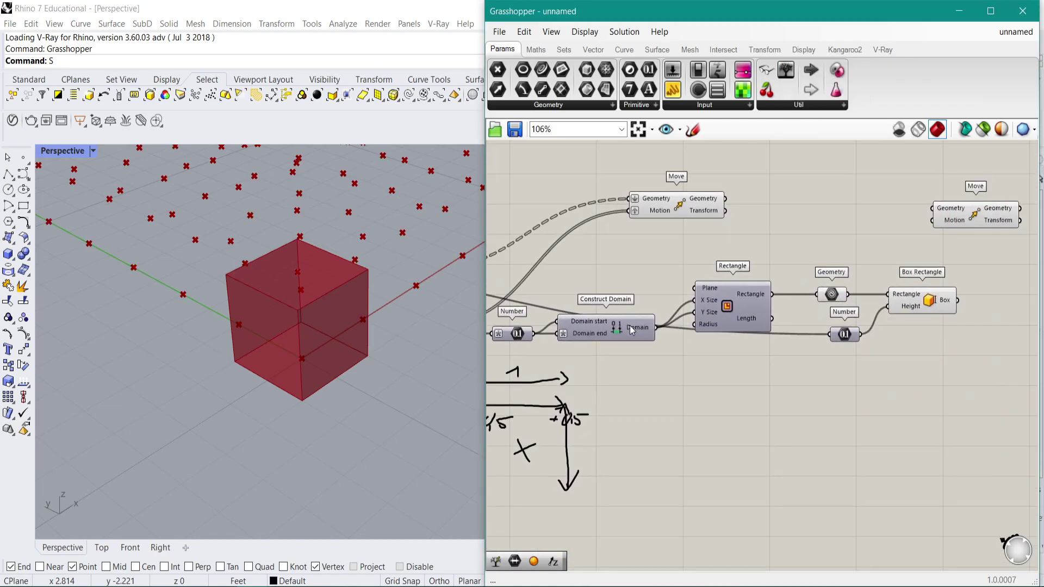
scroll(549, 309, up, 6)
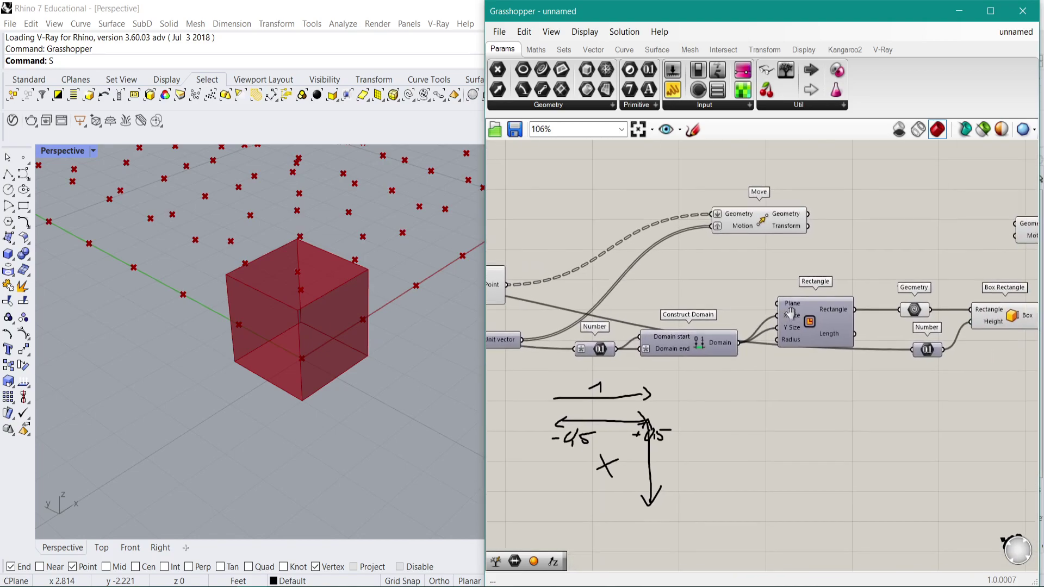
double_click(710, 255)
text(xy)
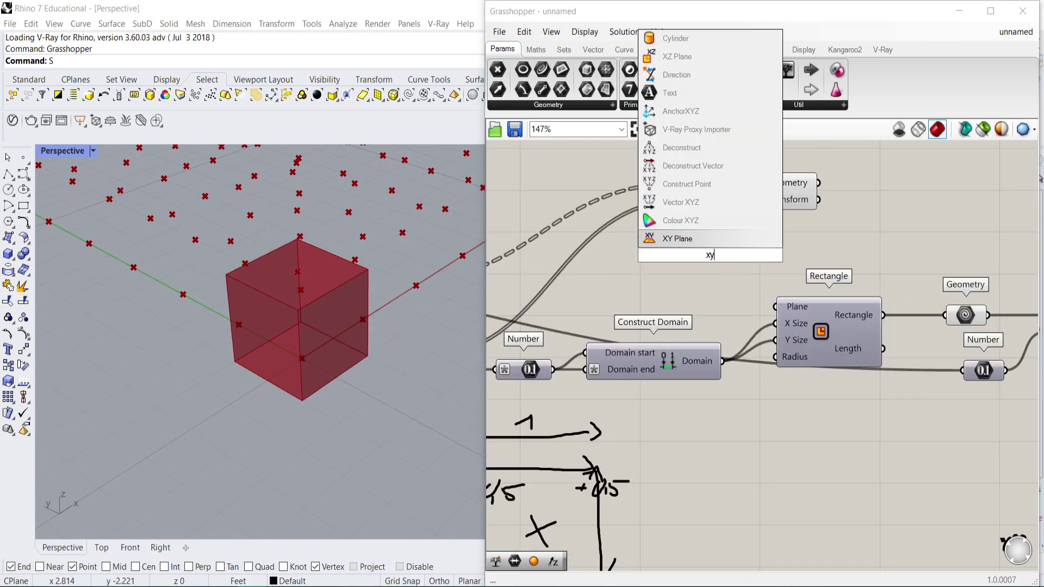
click(707, 239)
drag(738, 272, 781, 302)
drag(689, 277, 689, 279)
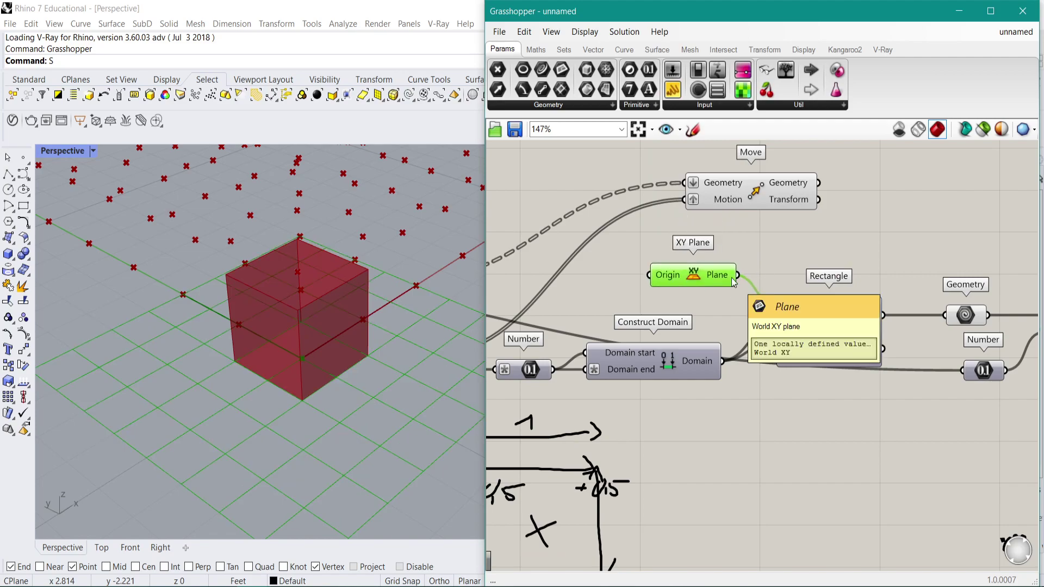
Hide the XY Plane component's preview and shift the second Move component slightly further up and away from Box Rectangle.
key(ctrl+q)
scroll(731, 291, down, 4)
right_drag(873, 272, 782, 302)
scroll(829, 294, up, 3)
drag(850, 244, 862, 230)
Add a Vector 2Pt component between the two Move components, above the Geometry parameter.
right_drag(747, 276, 817, 276)
click(798, 278)
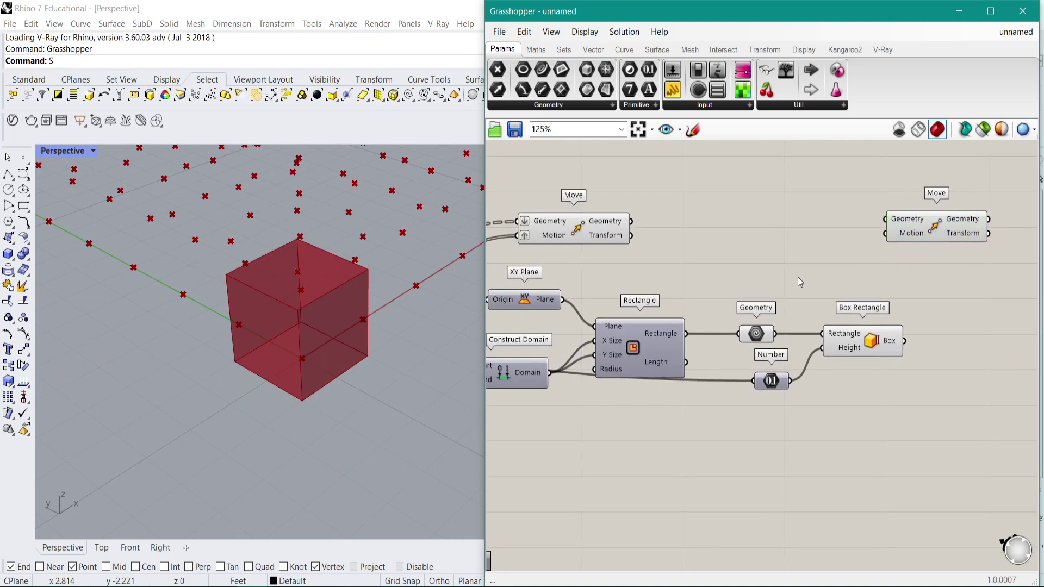
double_click(798, 276)
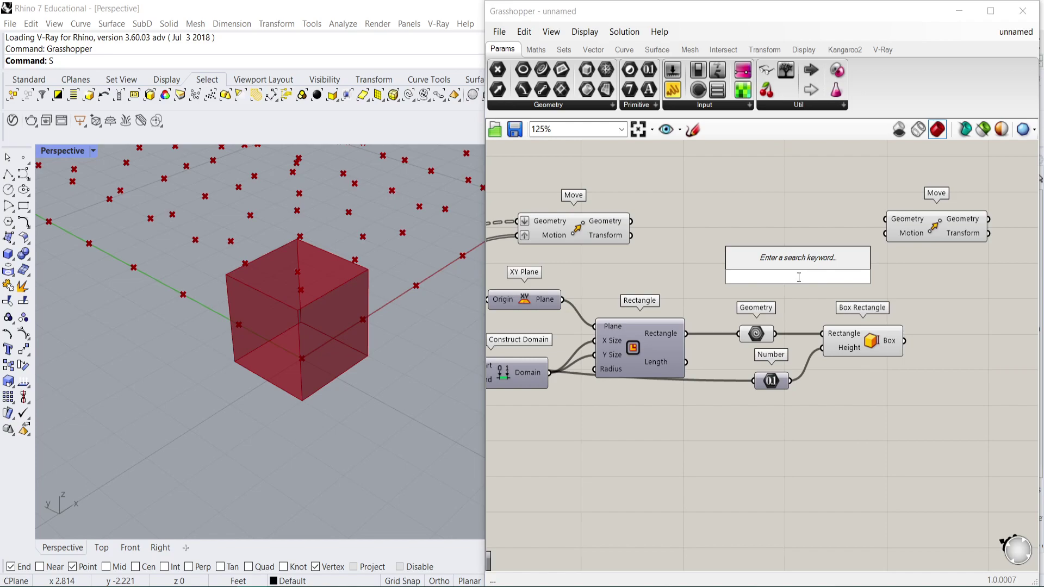
text(2pt)
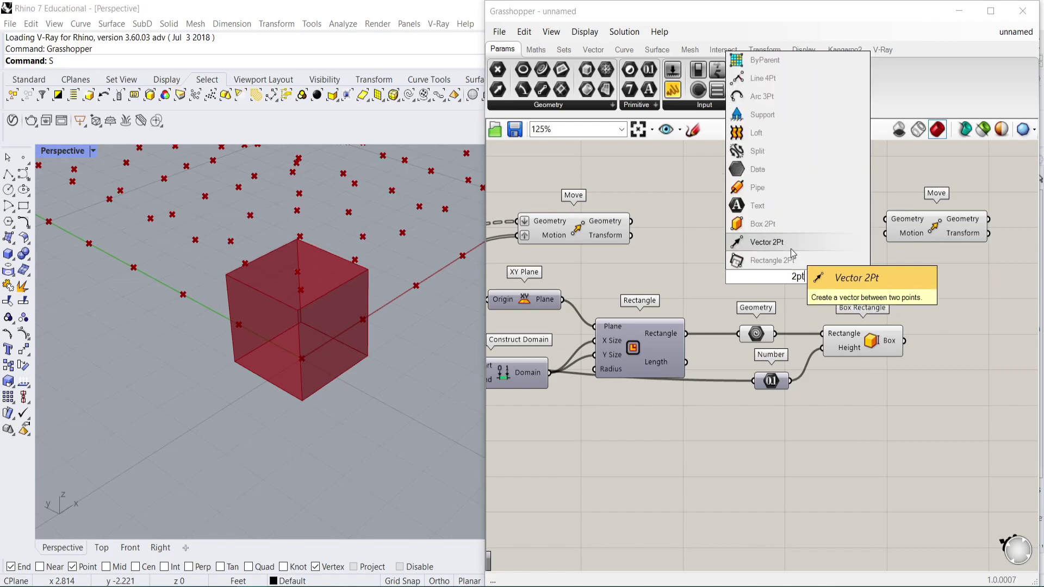
click(791, 249)
Wire XY Plane into Point A, the first Move's geometry into Point B, and the vector and Box into the second Move.
drag(568, 300, 632, 221)
drag(809, 286, 903, 341)
click(299, 393)
scroll(299, 393, down, 5)
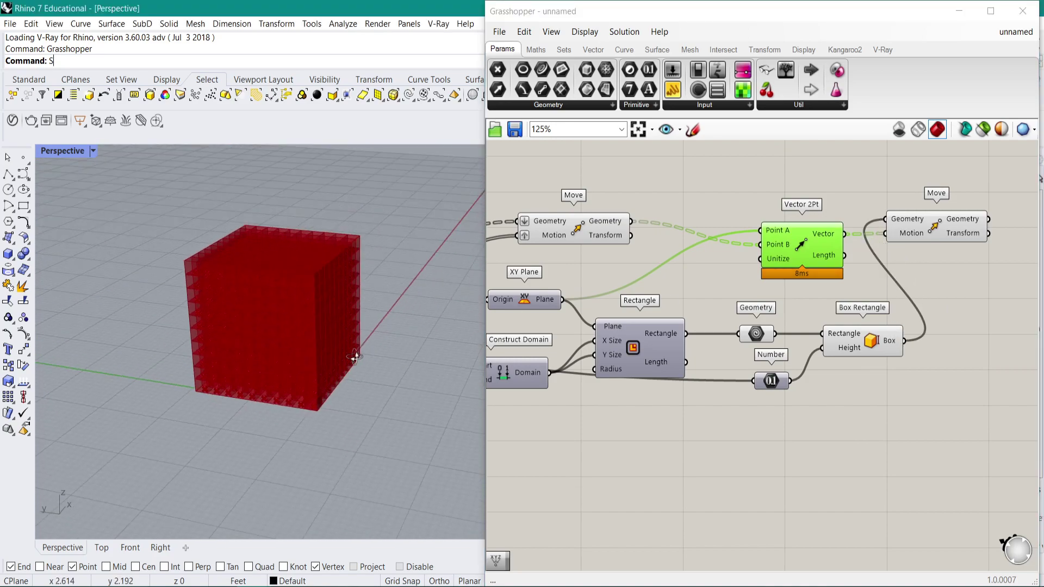
Examine the boxes copied to the grid points, comparing the second Move's output with the single base box.
click(919, 234)
right_drag(918, 235, 570, 253)
click(286, 327)
scroll(286, 326, up, 6)
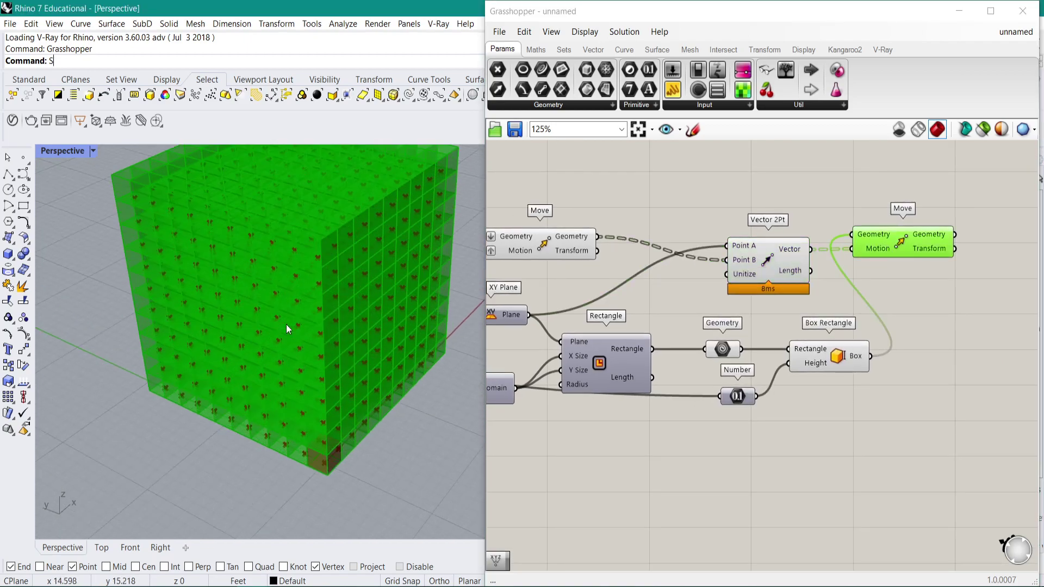
click(834, 362)
scroll(333, 417, down, 4)
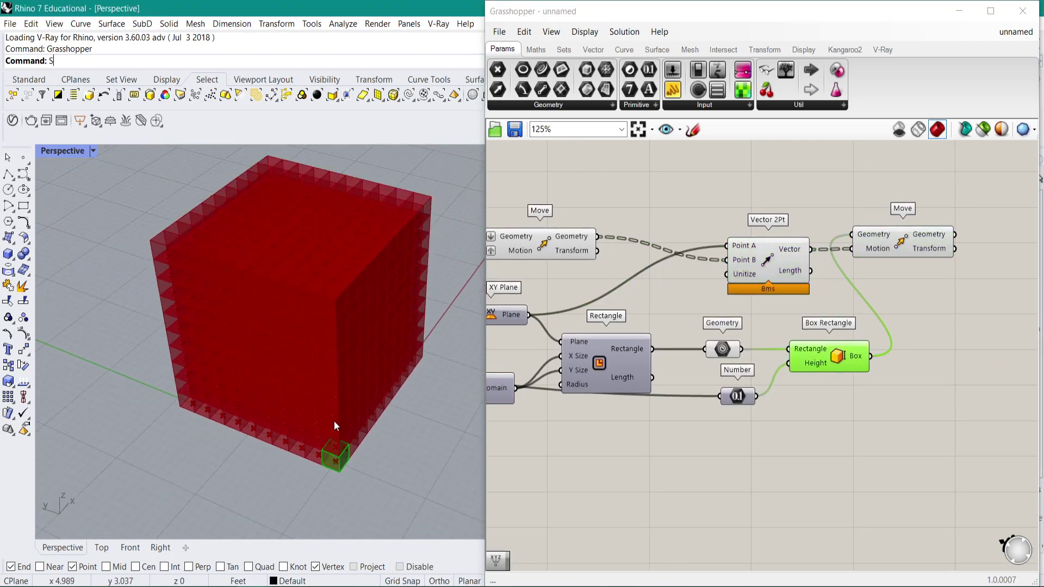
scroll(331, 383, up, 5)
click(870, 423)
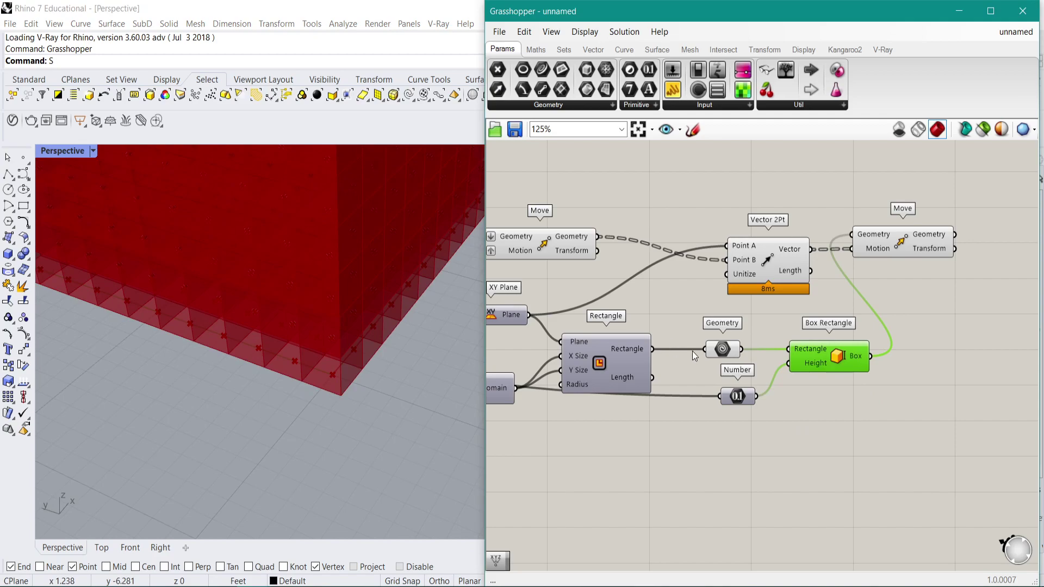
click(723, 350)
click(902, 251)
scroll(292, 204, down, 5)
right_drag(782, 343, 708, 333)
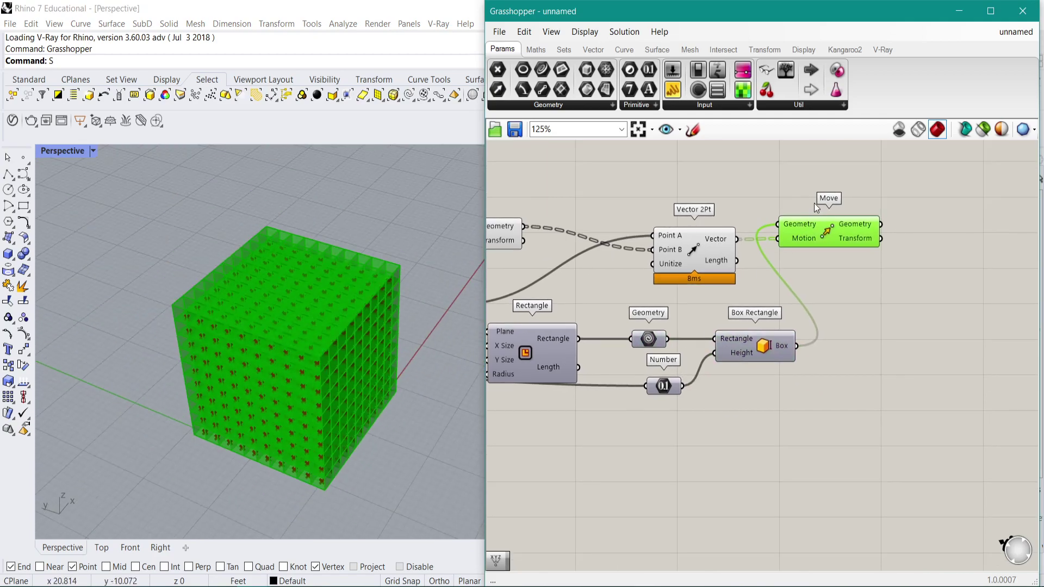
click(283, 405)
scroll(305, 396, up, 5)
right_drag(274, 268, 224, 272)
scroll(283, 272, up, 6)
scroll(285, 267, down, 6)
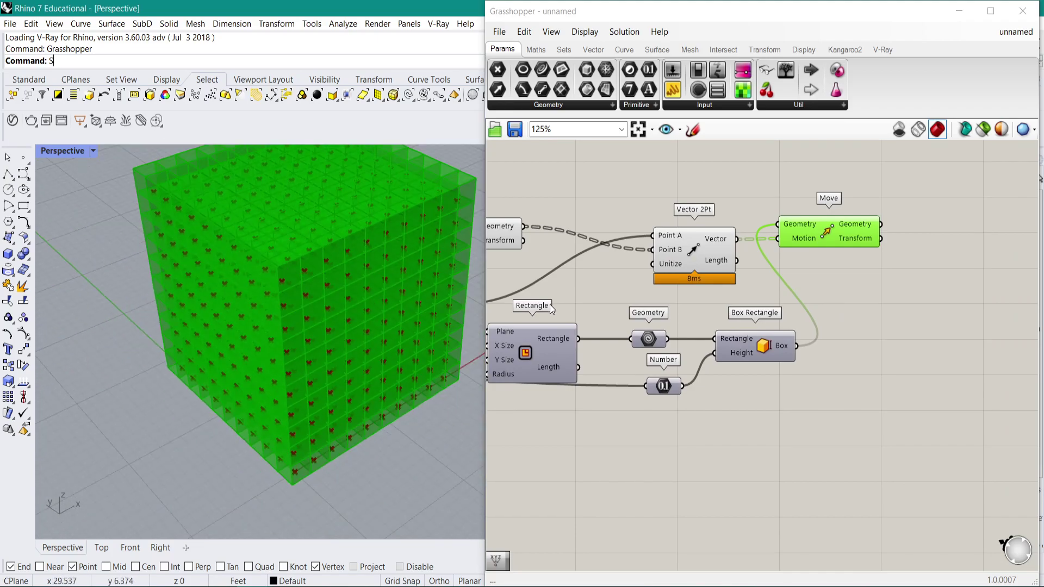
Check the Vector 2Pt component and its source points, and hide the second Move component's preview.
right_drag(646, 311, 752, 365)
click(783, 305)
click(600, 292)
right_drag(756, 255, 683, 263)
click(774, 308)
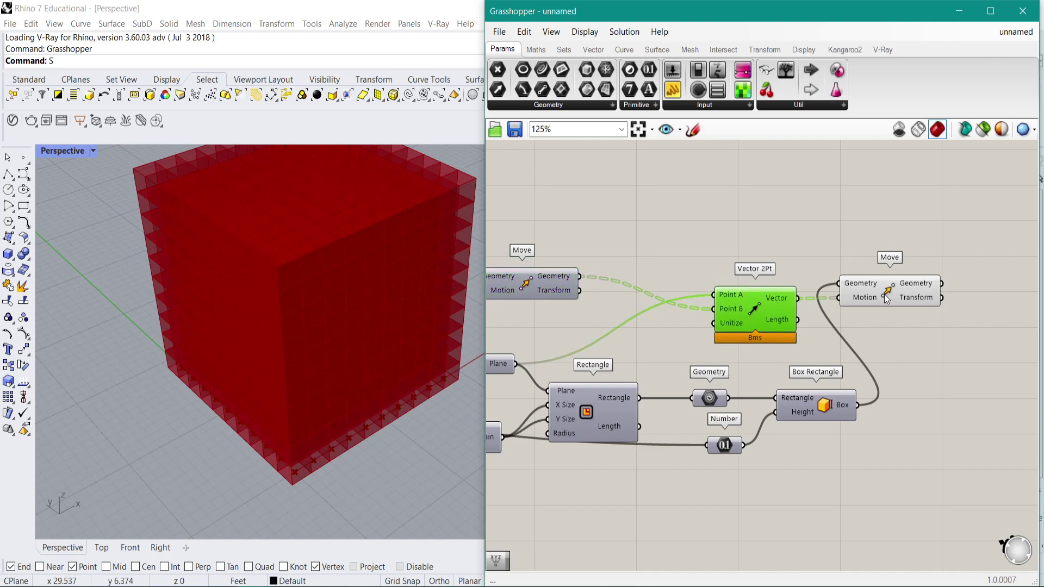
click(886, 290)
Show the XY Plane preview again and examine the plane, the rectangle and the base box around the origin.
right_drag(516, 340, 634, 276)
click(613, 271)
scroll(296, 383, up, 5)
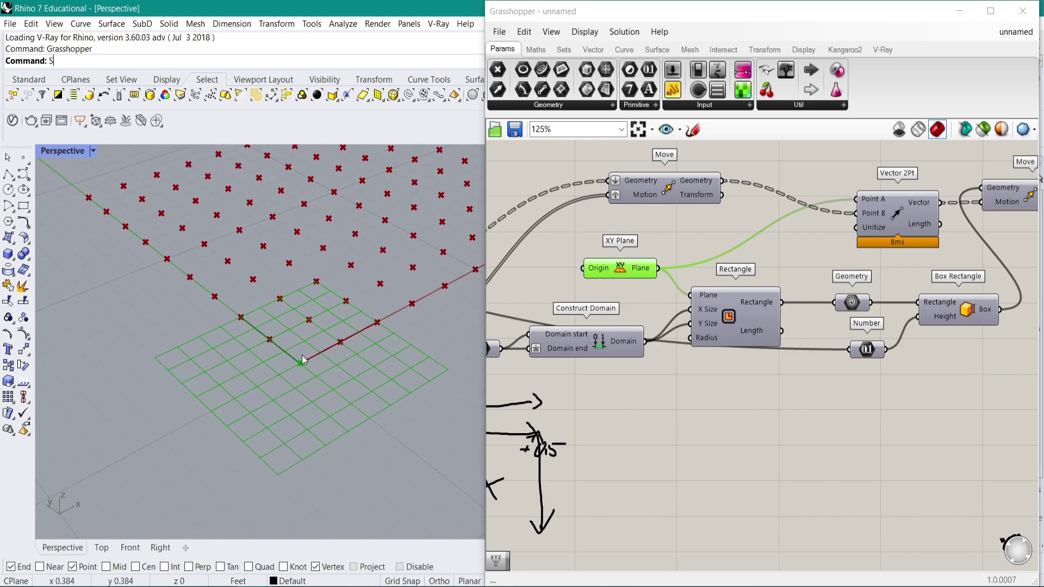
right_drag(874, 248, 781, 238)
click(679, 310)
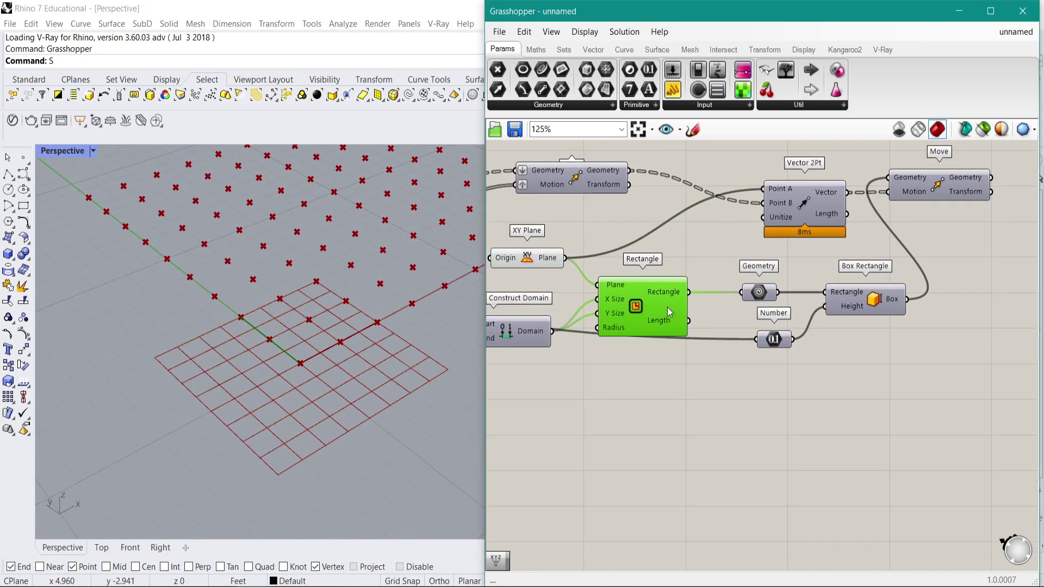
right_drag(337, 385, 311, 372)
scroll(310, 372, up, 4)
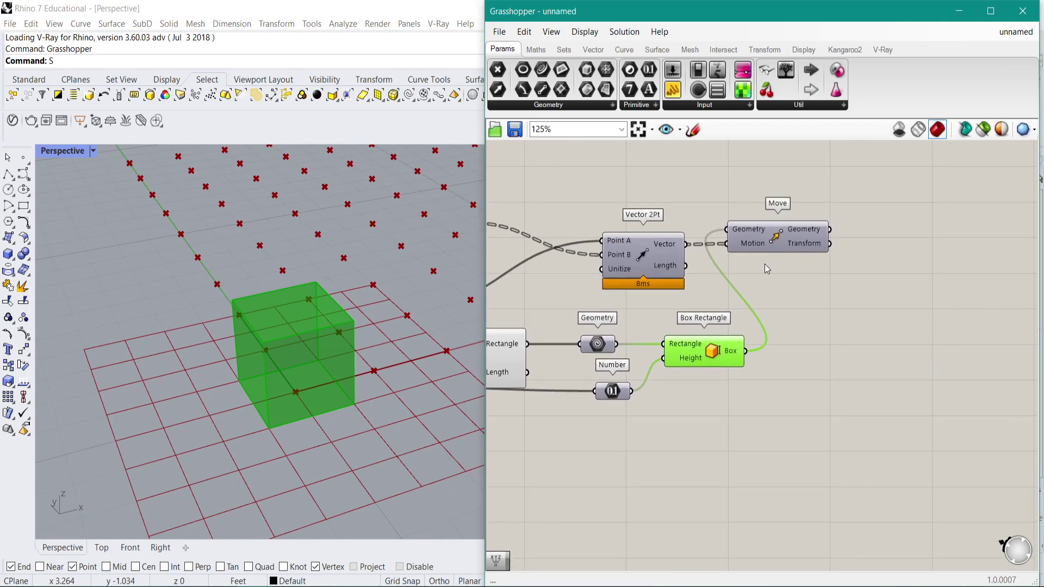
Reposition the second Move component further along and raise the Vector 2Pt component to free up canvas space.
click(857, 229)
drag(659, 259, 662, 249)
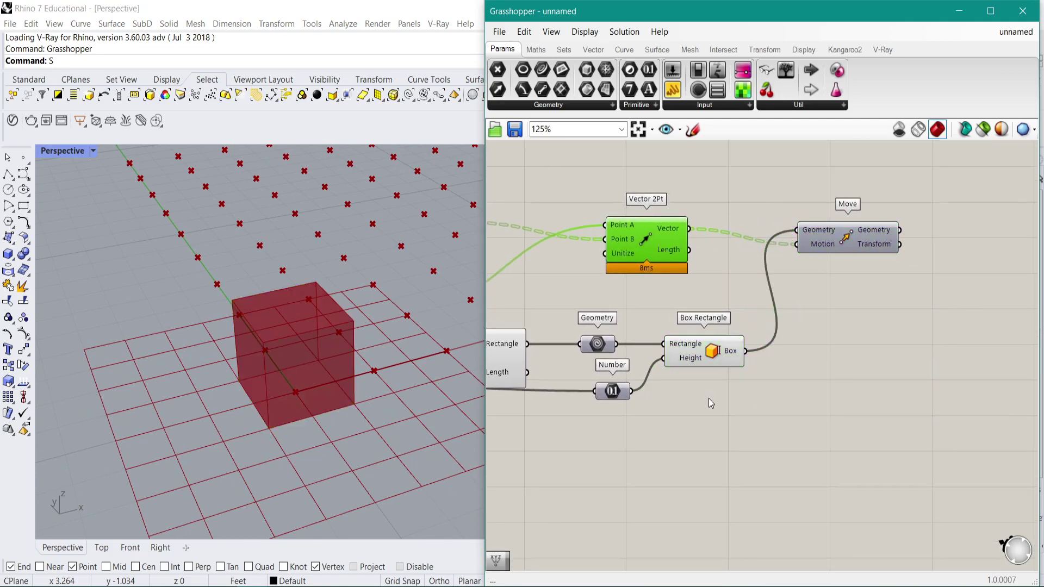
double_click(709, 398)
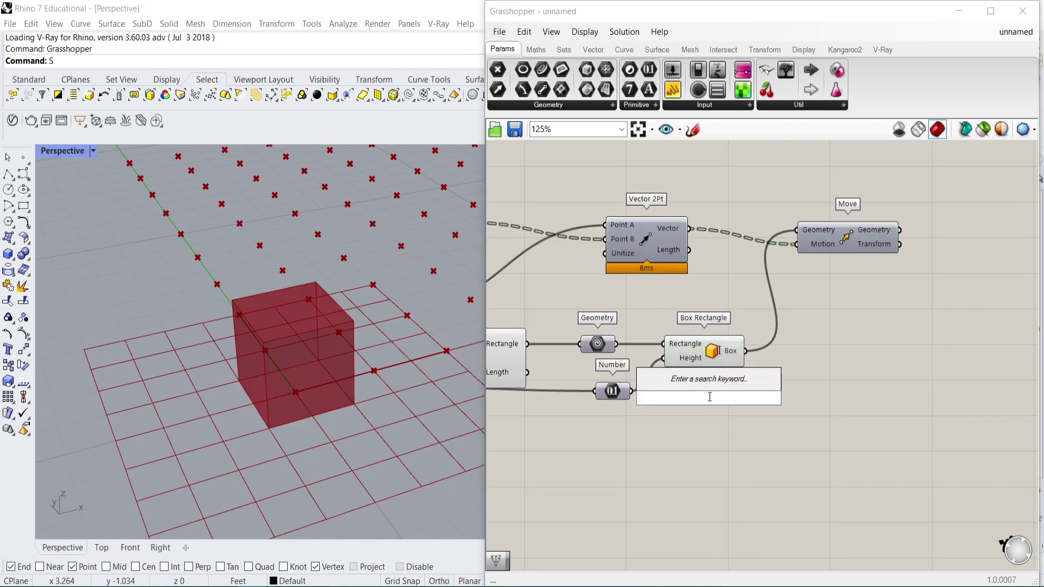
text(cubed)
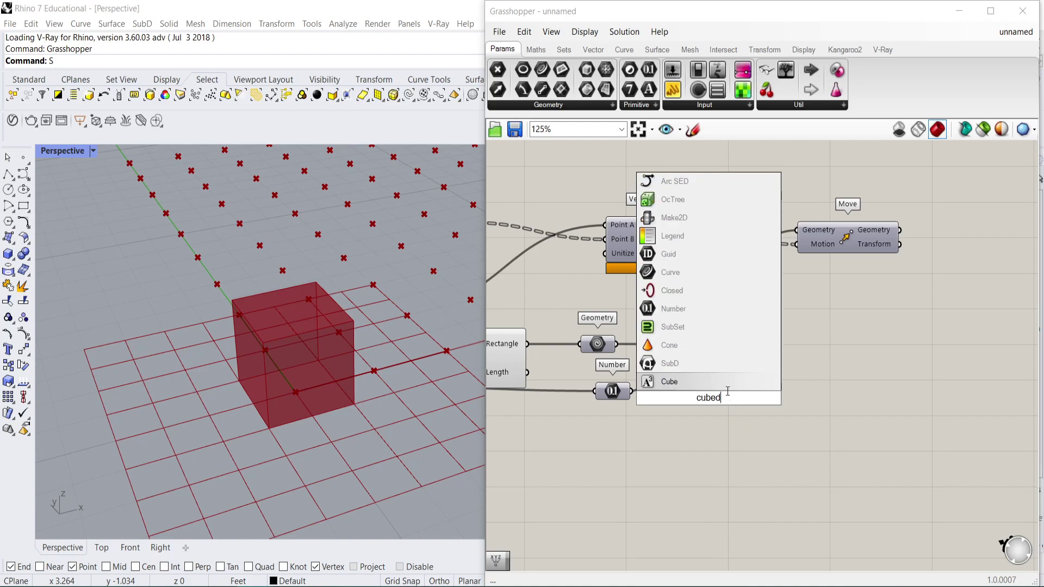
key(Escape)
click(535, 50)
click(564, 49)
click(592, 50)
click(624, 50)
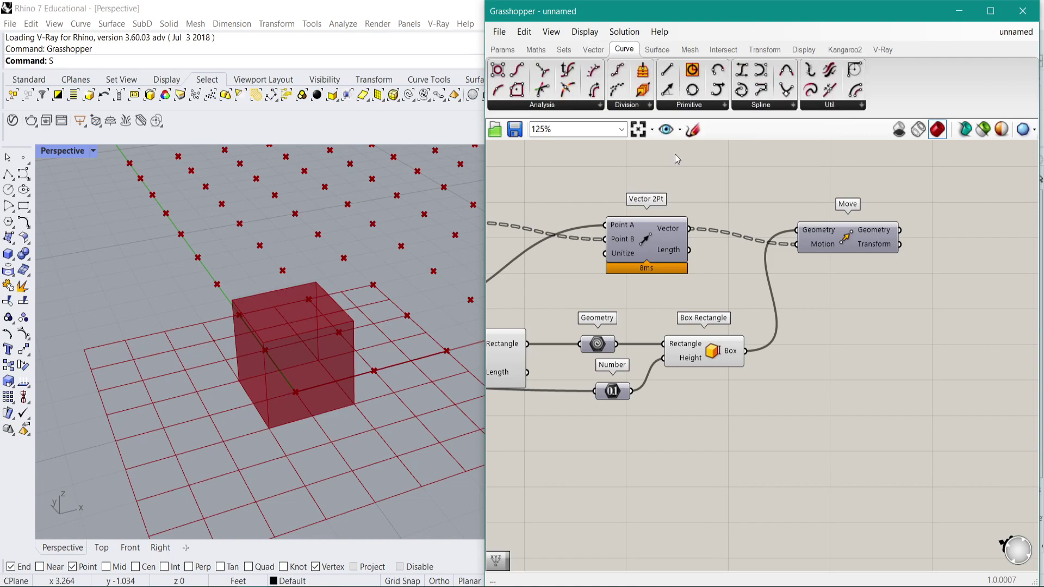
Add an Area component and a Volume component below and beyond Box Rectangle.
double_click(804, 488)
text(area)
key(Return)
ctrl+alt+click(809, 488)
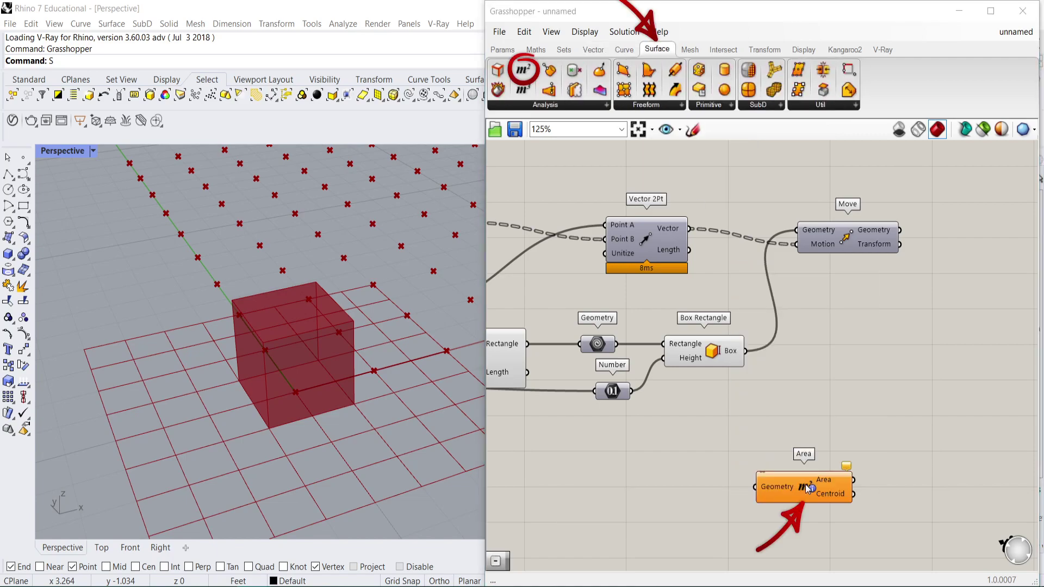
click(533, 106)
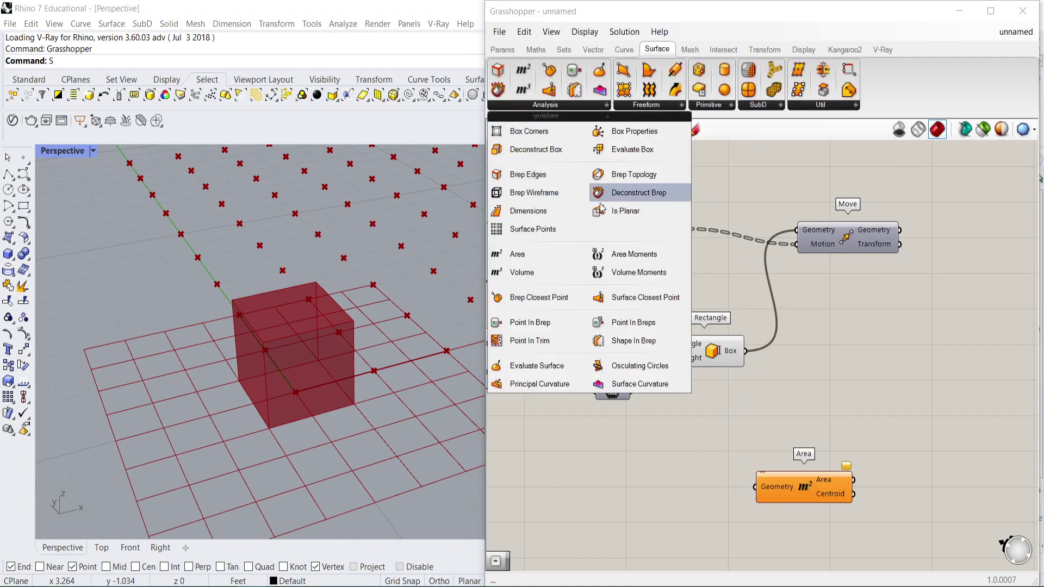
click(550, 272)
click(769, 383)
Wire the Box output of Box Rectangle into the Volume component's Geometry input.
click(566, 105)
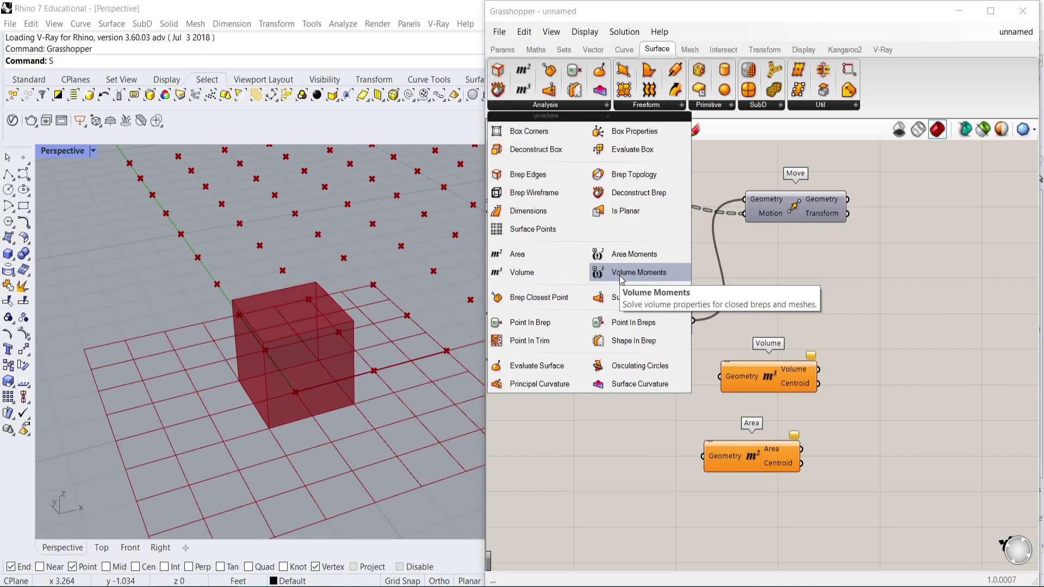
click(919, 335)
scroll(801, 380, up, 2)
drag(652, 298, 688, 376)
right_drag(387, 381, 381, 348)
click(745, 392)
scroll(255, 375, up, 4)
right_drag(256, 375, 350, 331)
right_drag(796, 366, 683, 362)
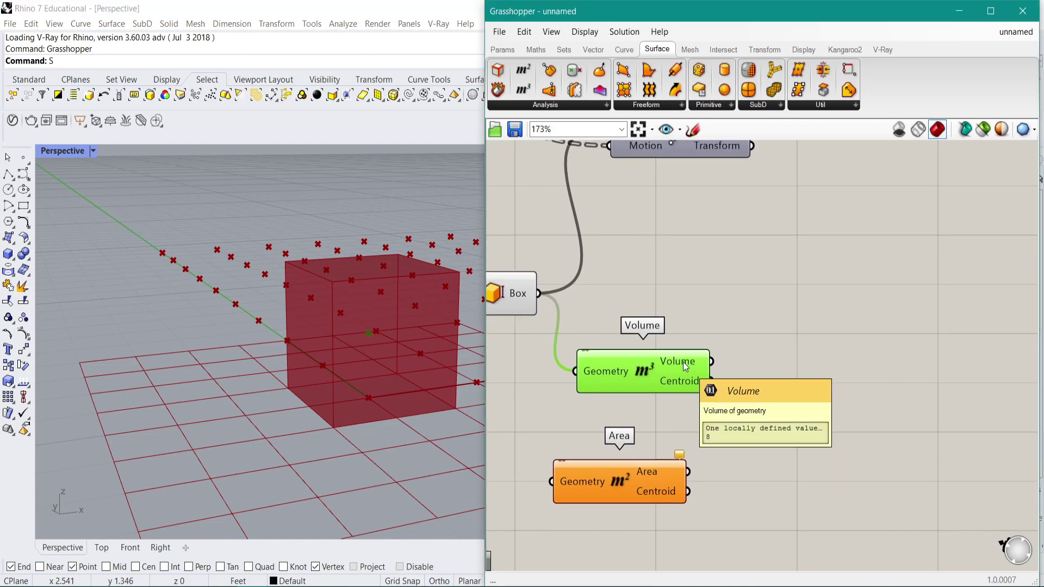
Add a Sphere component beyond the Volume component.
scroll(683, 362, down, 3)
double_click(794, 358)
text(sphere)
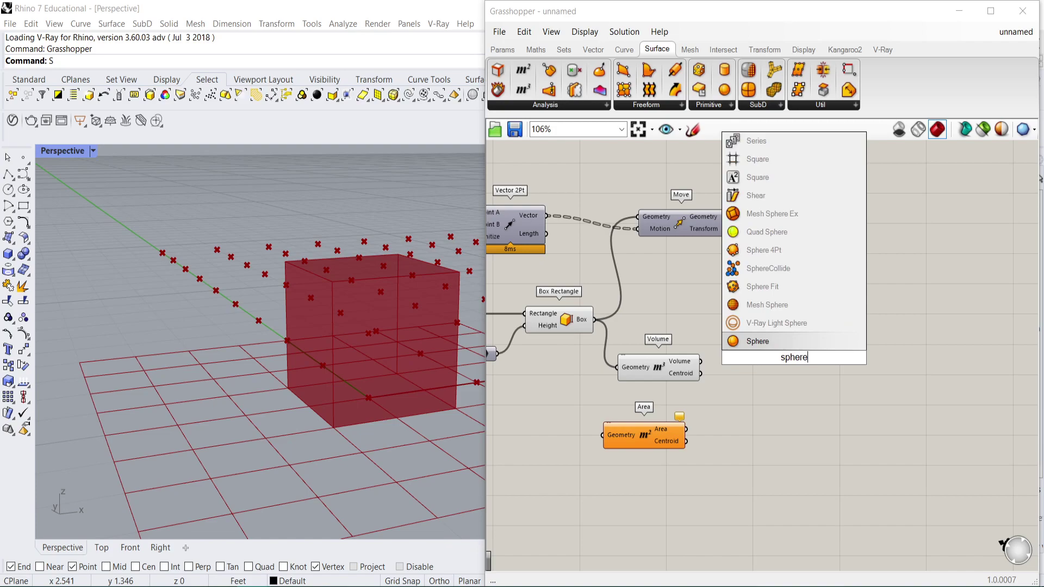
click(811, 340)
scroll(795, 337, up, 2)
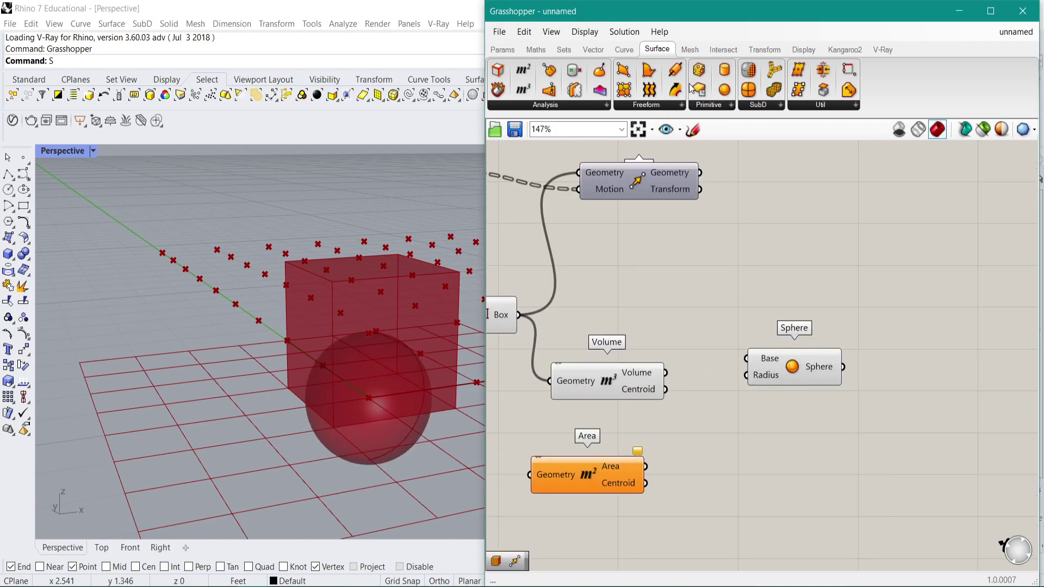
Add a Mesh Sphere component beyond Volume in place of the Sphere component, deleting the latter.
click(691, 51)
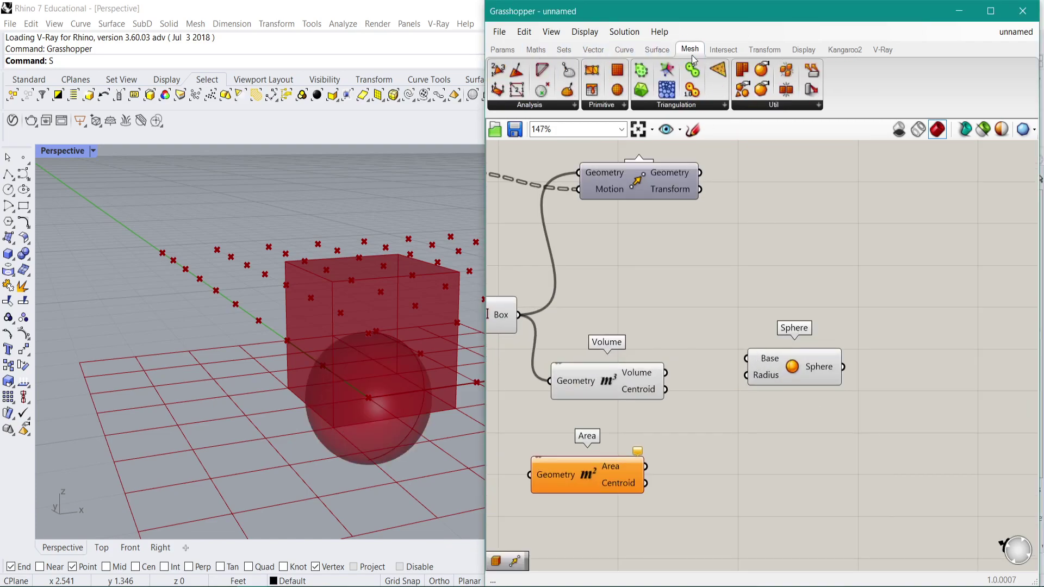
click(615, 105)
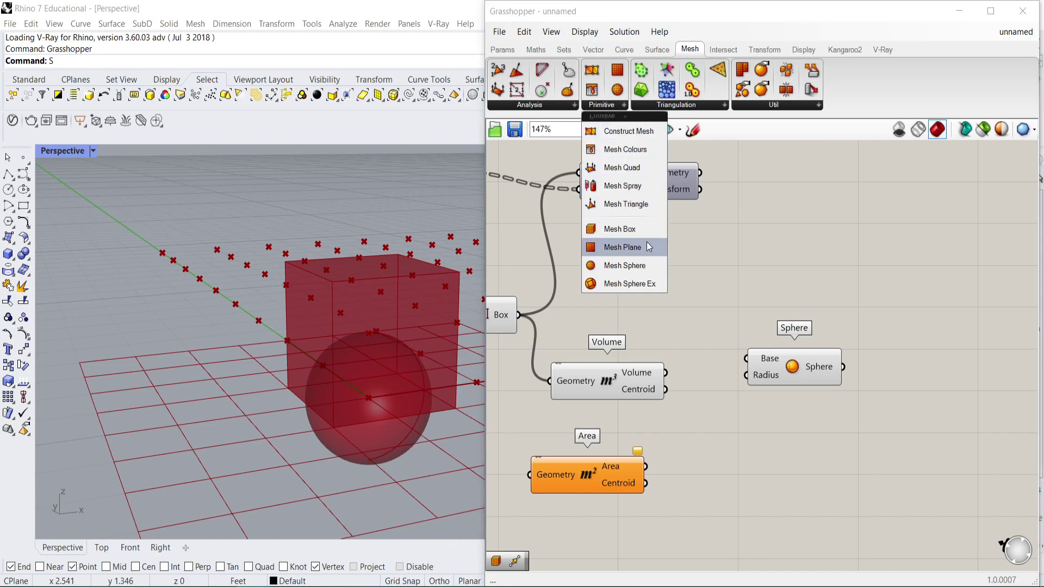
click(646, 266)
click(750, 313)
click(794, 365)
key(Delete)
drag(771, 321, 798, 335)
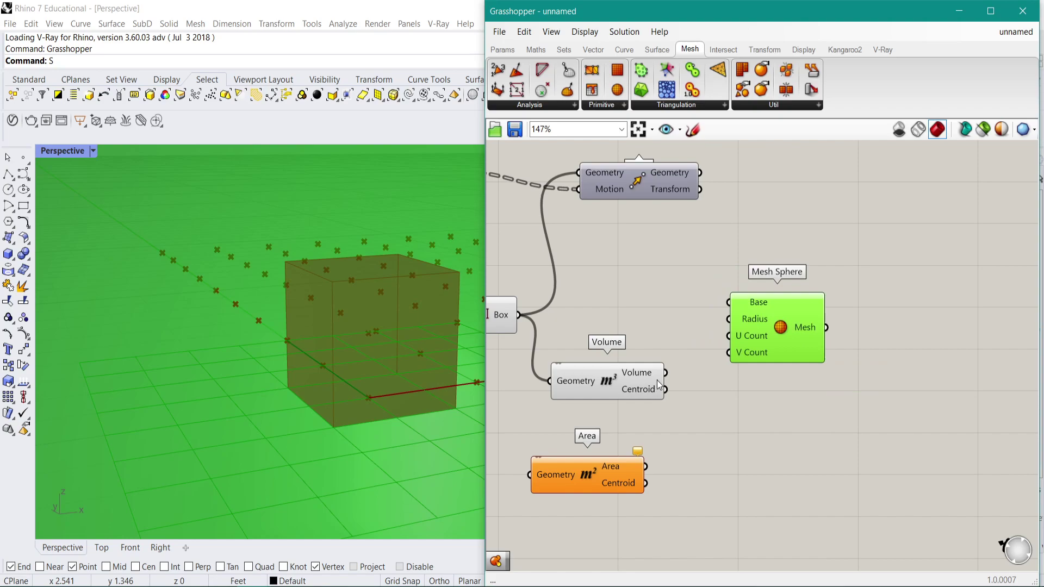
Wire the Volume component's Centroid into Mesh Sphere's Base input and reposition Mesh Sphere.
drag(666, 390, 729, 302)
drag(798, 335, 828, 398)
right_drag(828, 398, 861, 353)
Copy the Number parameter that feeds Construct Domain and place the copy near the Volume component.
scroll(862, 352, down, 3)
right_drag(688, 337, 815, 280)
scroll(810, 279, up, 2)
right_drag(536, 272, 758, 250)
click(556, 255)
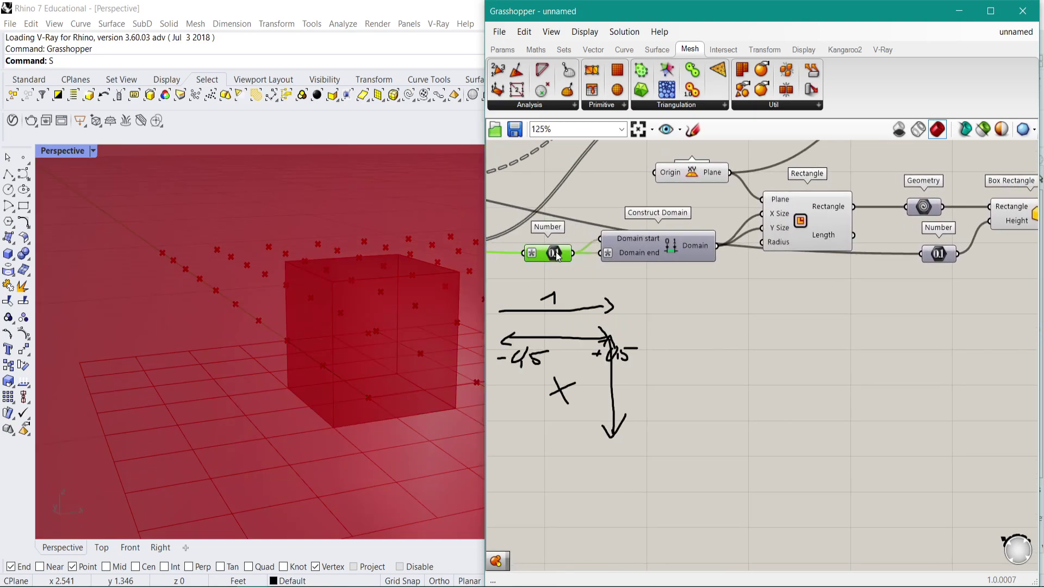
scroll(565, 271, down, 3)
scroll(563, 266, down, 1)
scroll(562, 264, up, 3)
scroll(561, 262, down, 4)
scroll(932, 361, up, 2)
drag(561, 263, 749, 205)
Wire the copied Number parameter into Mesh Sphere's Radius input.
scroll(854, 320, up, 2)
scroll(750, 208, up, 2)
drag(820, 228, 727, 272)
click(852, 256)
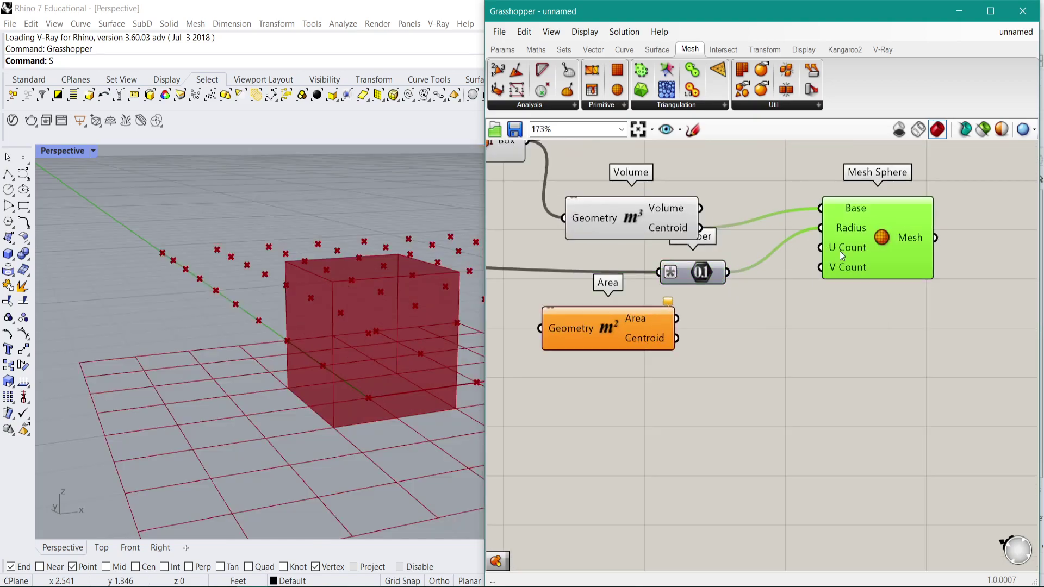
Restrict the preview to selected components and compare the Mesh Sphere with the box from Box Rectangle.
right_drag(429, 272, 362, 299)
click(983, 130)
right_drag(310, 342, 353, 325)
scroll(618, 243, down, 4)
right_drag(626, 246, 833, 274)
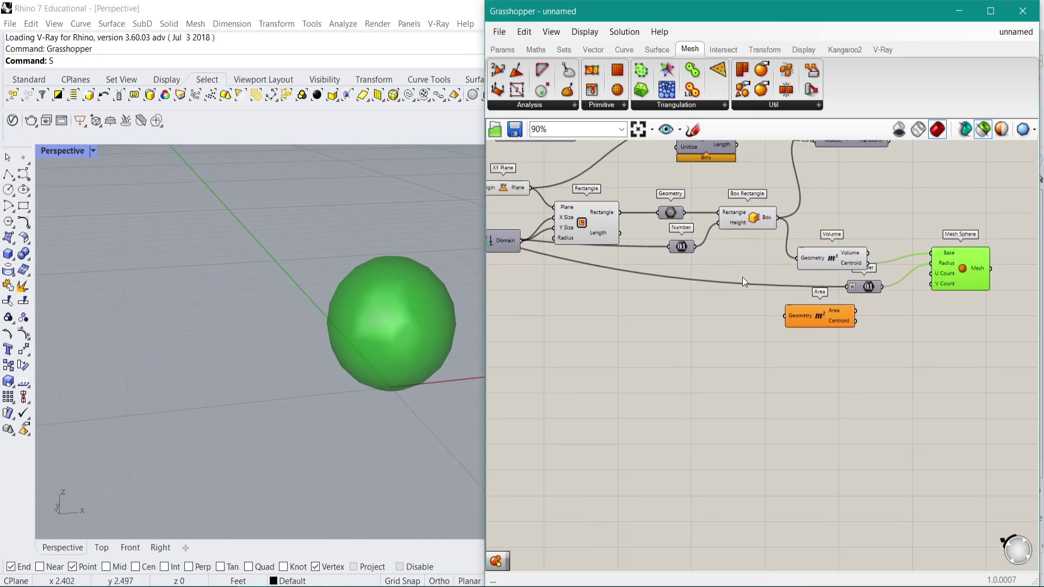
shift+click(756, 220)
right_drag(329, 313, 378, 336)
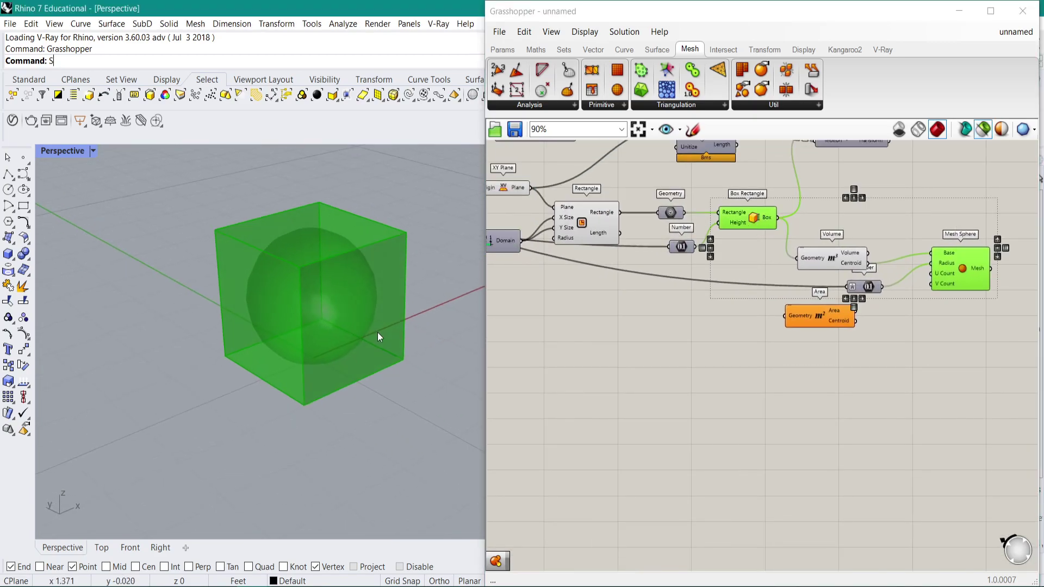
Check the Number parameter feeding the sphere radius and restore the preview of all components.
right_drag(890, 294, 772, 343)
scroll(772, 343, up, 4)
click(737, 320)
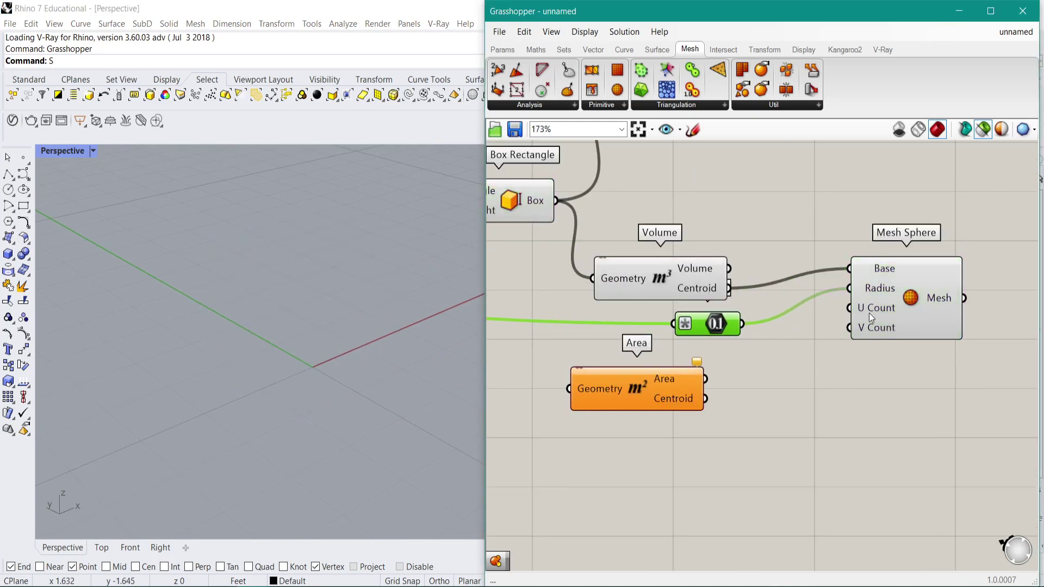
scroll(885, 300, up, 2)
click(885, 301)
click(979, 130)
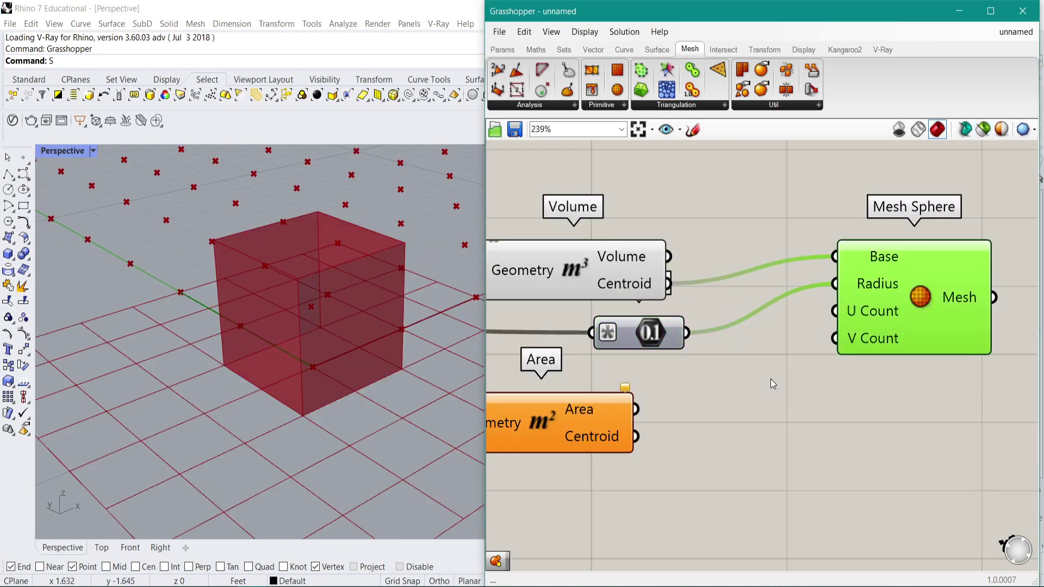
Add a Number Slider with a value of 22 below the Number parameter that feeds the sphere radius.
scroll(771, 378, down, 2)
double_click(752, 393)
text(2)
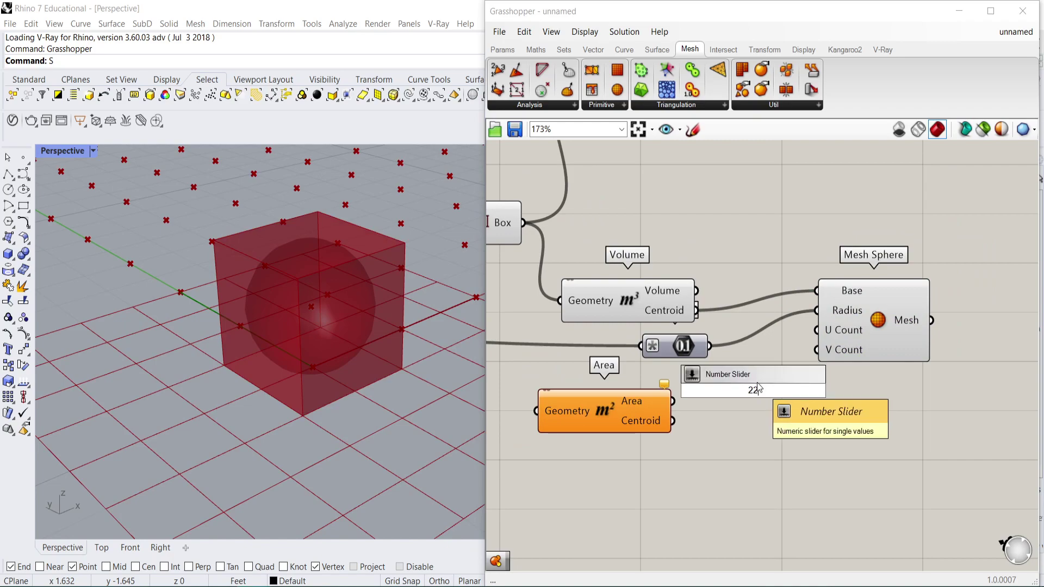
text(2)
key(Return)
Wire the new slider into both U Count and V Count of Mesh Sphere and set it to 25.
drag(847, 377, 845, 374)
click(872, 326)
drag(819, 331, 792, 397)
scroll(783, 390, up, 2)
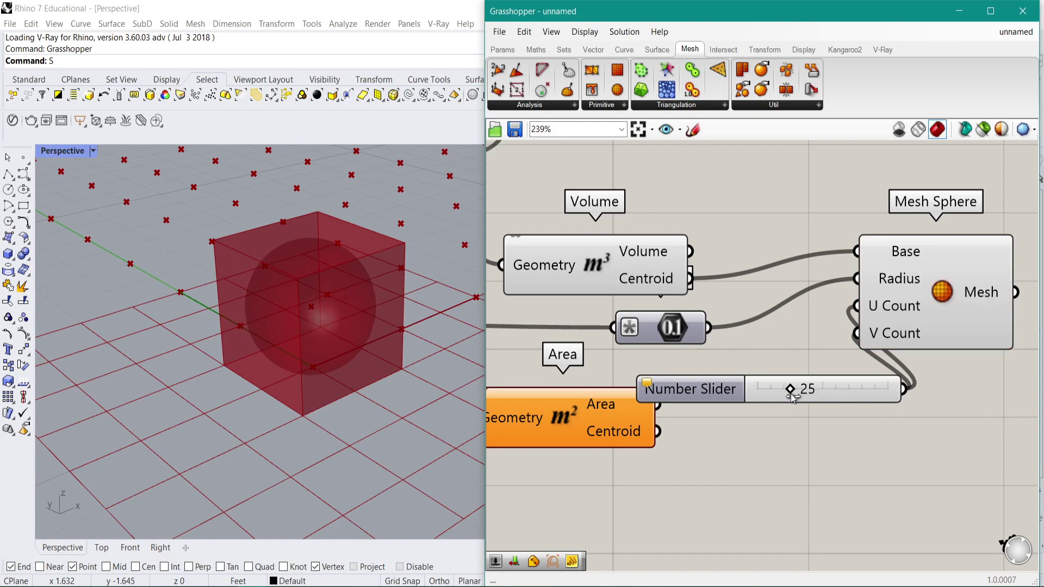
scroll(791, 394, down, 5)
click(845, 333)
scroll(349, 301, down, 2)
right_drag(711, 296, 785, 303)
click(795, 294)
scroll(798, 286, down, 2)
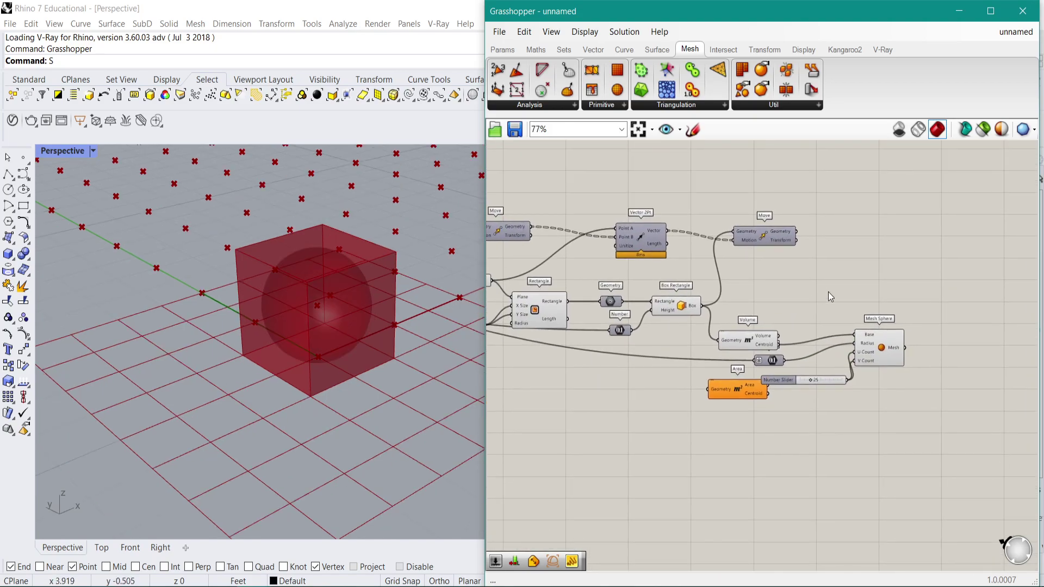
Duplicate the Move component with its motion wire above Mesh Sphere and feed the Mesh output into the copy's Geometry input.
scroll(834, 289, up, 2)
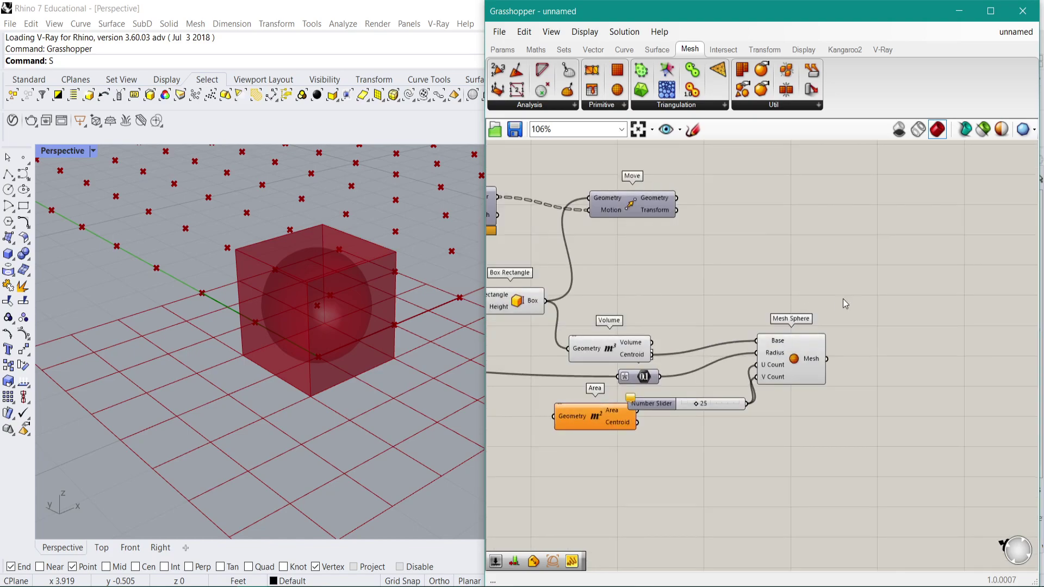
right_drag(795, 281, 874, 295)
click(736, 226)
right_drag(736, 227, 756, 243)
alt+drag(756, 242, 940, 315)
scroll(901, 281, down, 2)
scroll(940, 315, up, 4)
drag(915, 401, 886, 303)
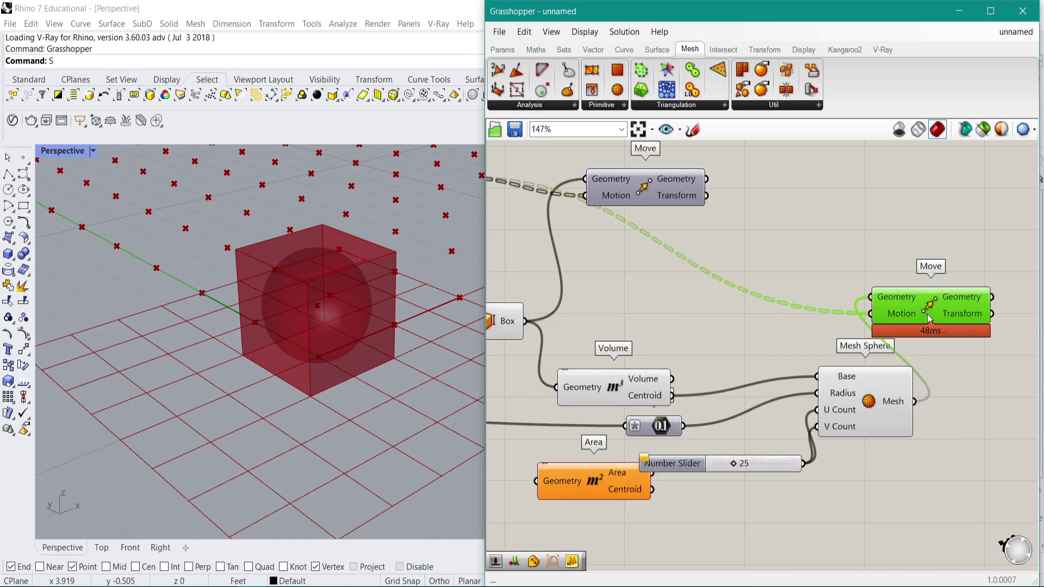
Relocate the Move component for the boxes to just above the Move component for the spheres.
scroll(279, 318, down, 6)
right_drag(278, 319, 383, 346)
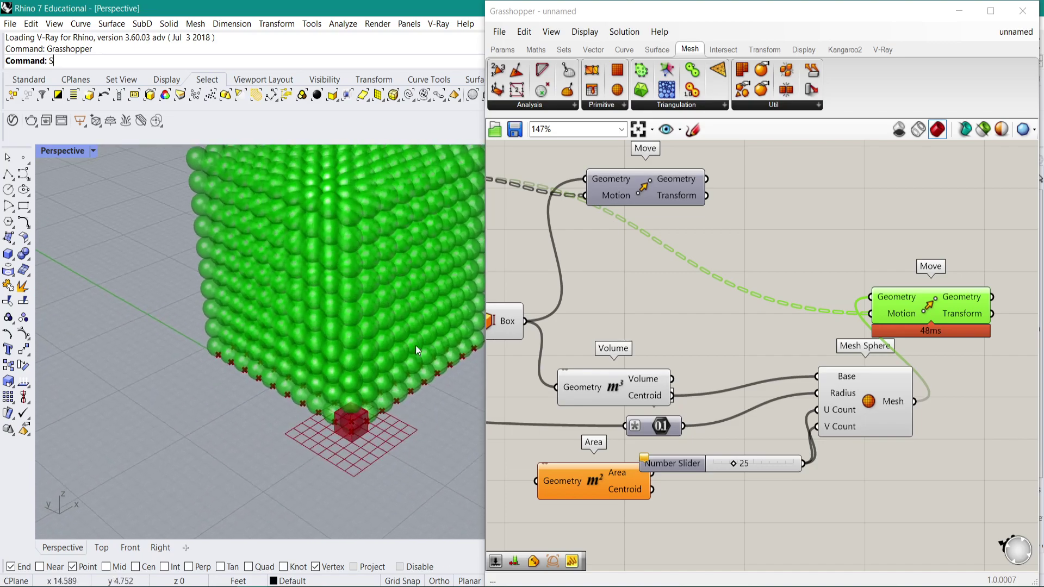
scroll(675, 380, down, 2)
right_drag(675, 352, 765, 336)
scroll(740, 310, up, 1)
drag(750, 236, 972, 277)
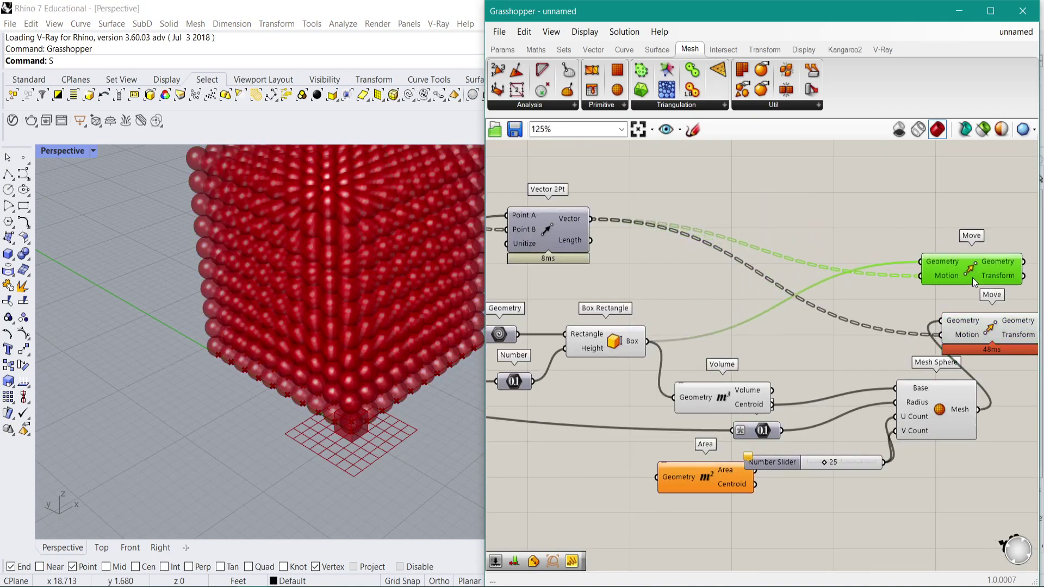
scroll(294, 290, down, 5)
right_drag(856, 313, 735, 287)
click(735, 287)
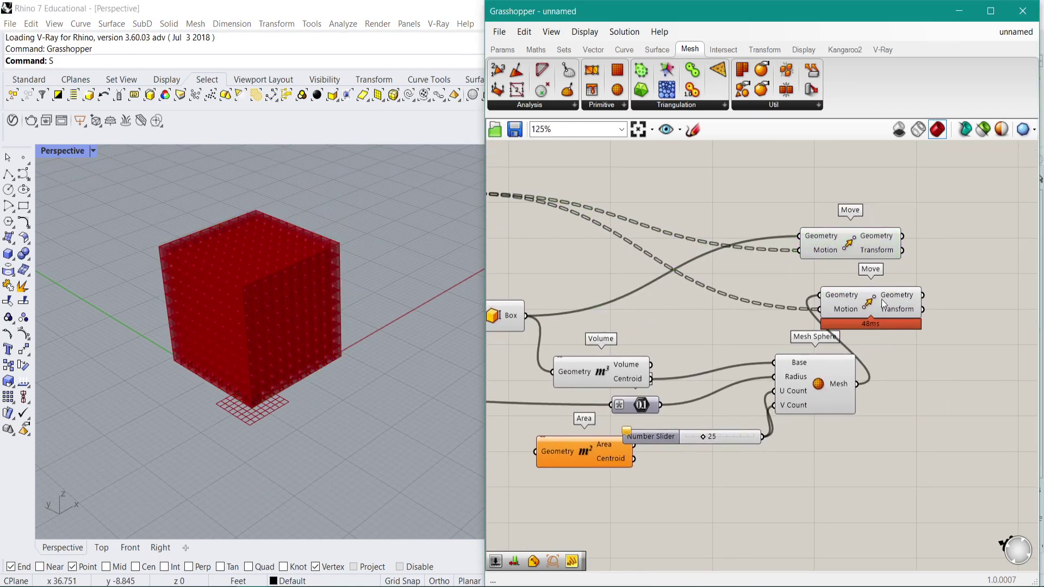
Turn off the preview of the source Mesh Sphere, Volume and Box Rectangle components.
scroll(333, 253, up, 10)
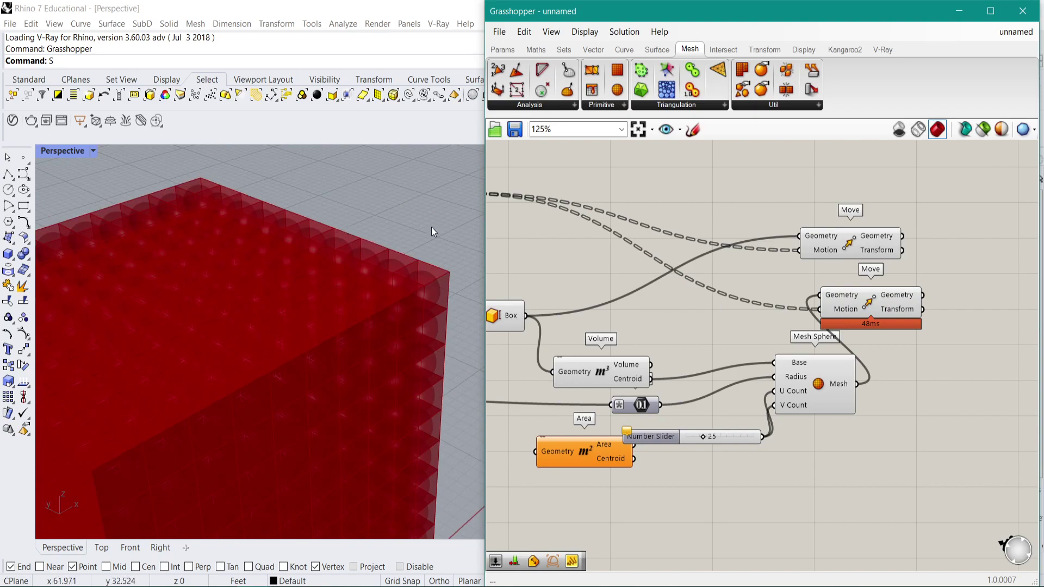
scroll(424, 226, down, 8)
right_drag(818, 389, 915, 375)
click(917, 377)
click(677, 354)
click(589, 296)
right_drag(714, 287, 681, 276)
right_drag(813, 186, 640, 231)
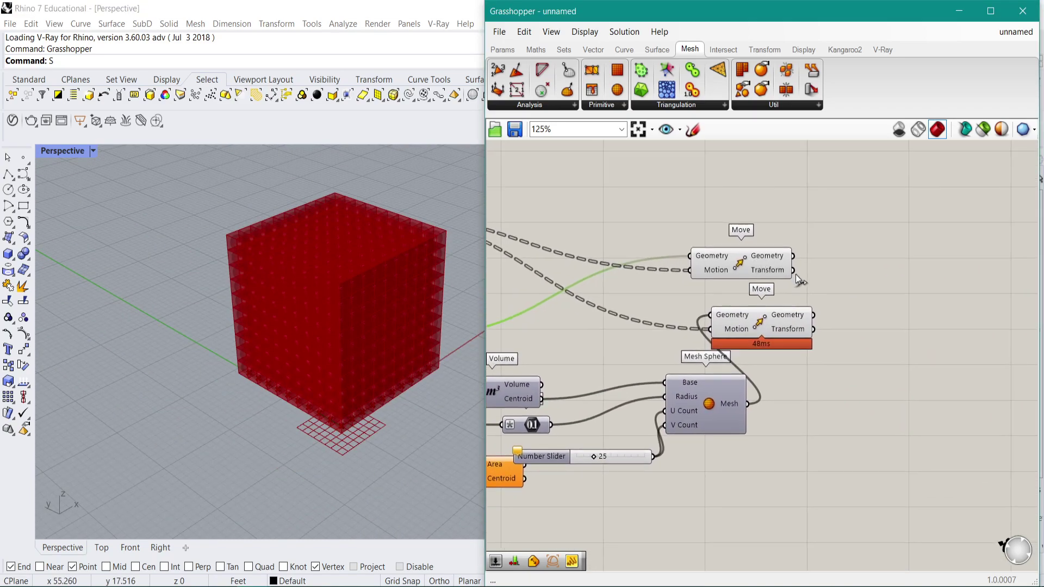
Shift the box Move component over the sphere Move component and check the data in the sphere Move's Geometry output.
mouse_move(809, 315)
drag(771, 256, 796, 250)
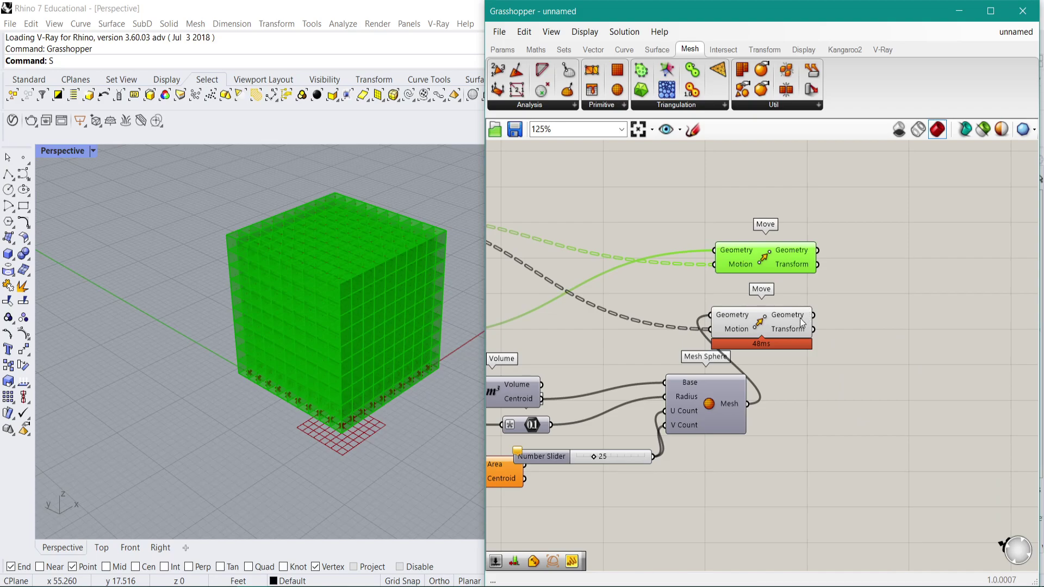
mouse_move(801, 324)
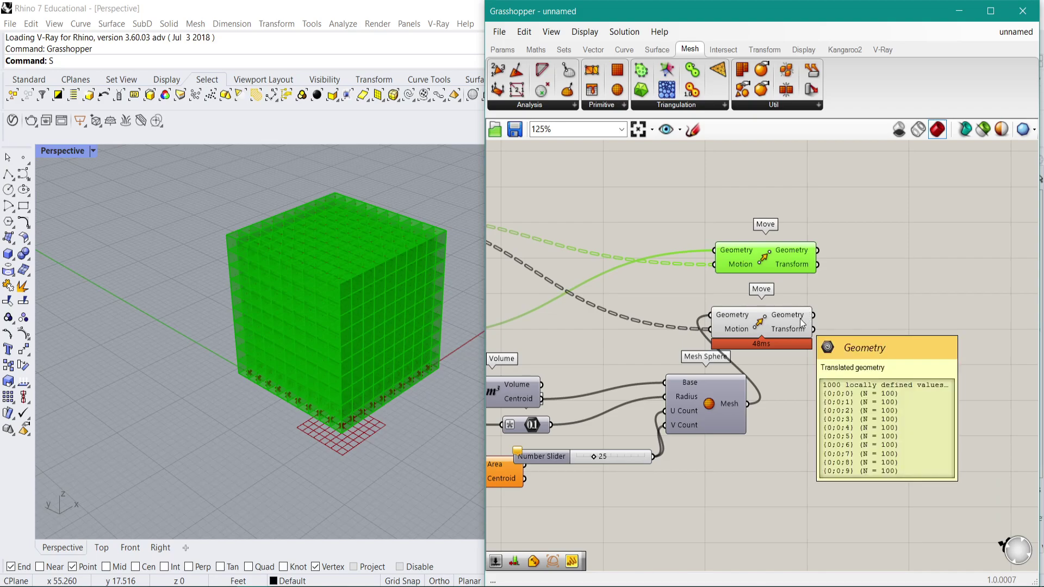
Switch to the browser and examine the yellow cube reference post, then the 212221_Btc.Denoiser.png render, for the mix of boxes and spheres.
click(100, 585)
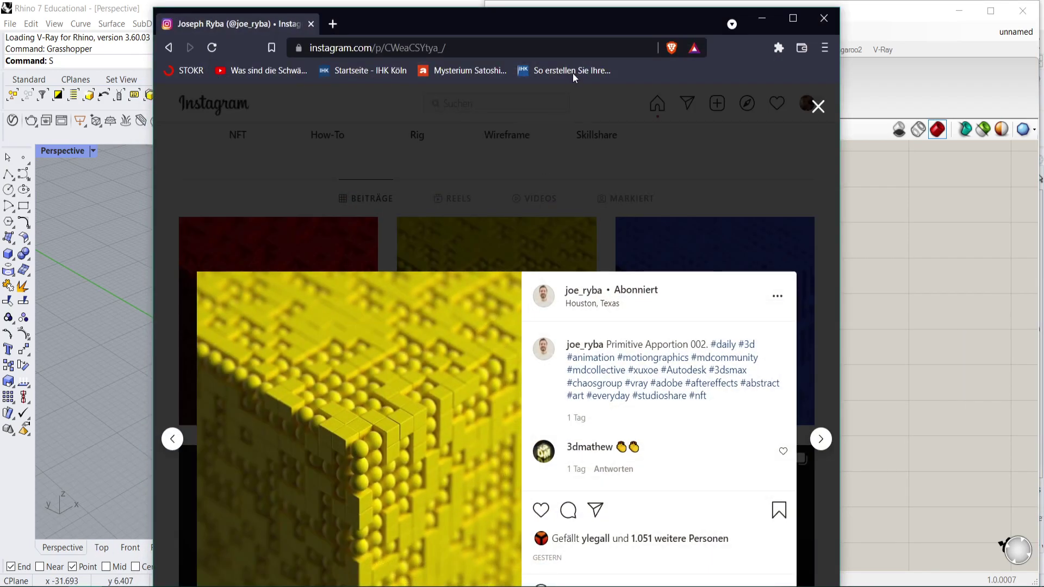
click(792, 20)
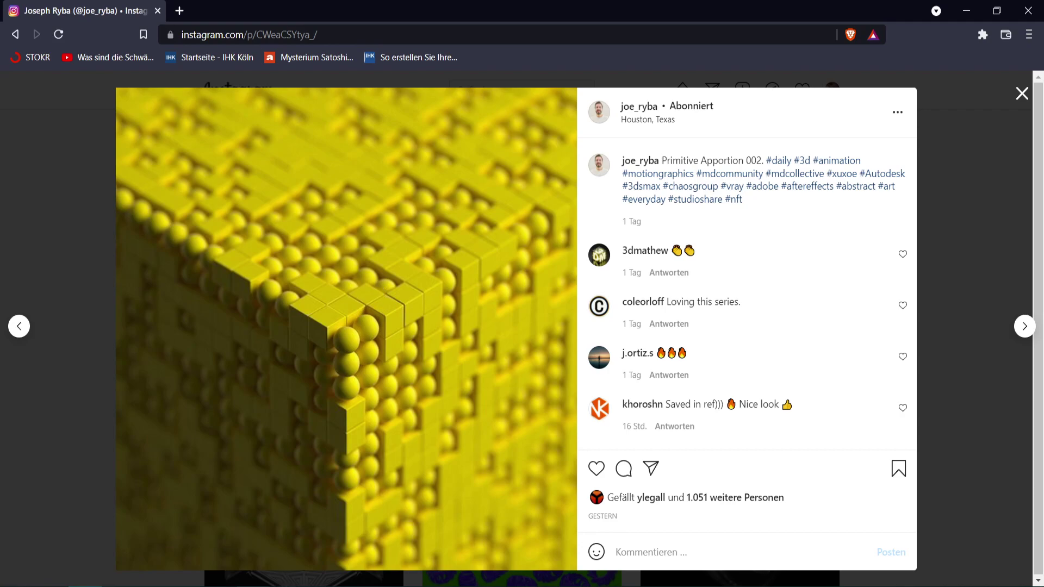
key(alt+Tab)
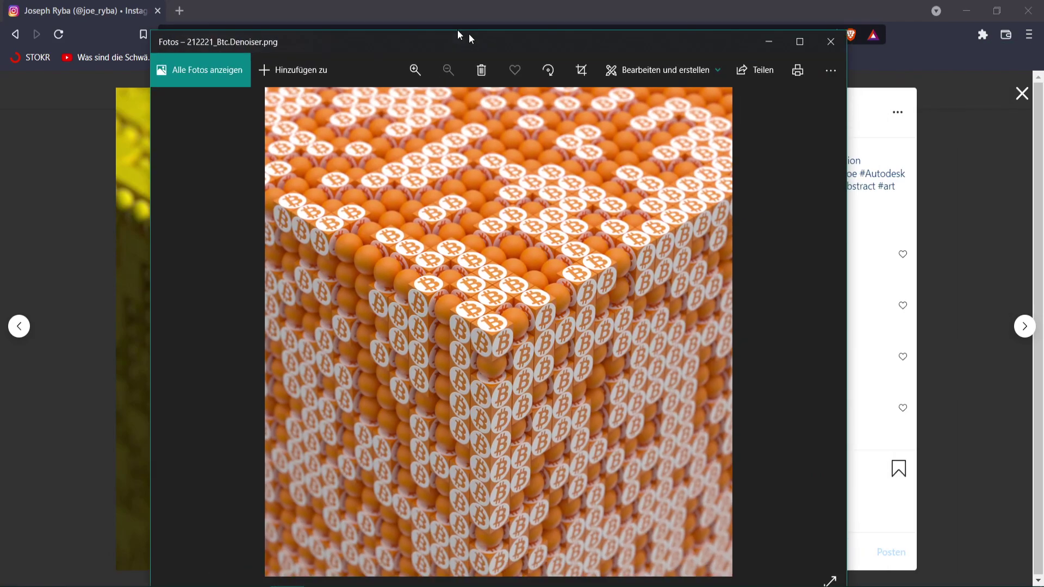
drag(469, 34, 422, 24)
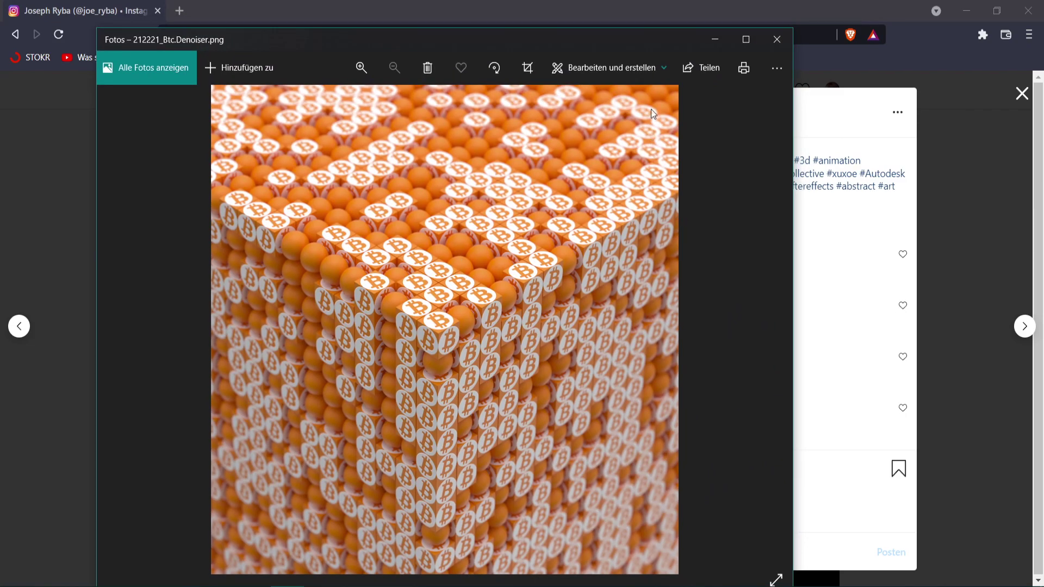
click(715, 47)
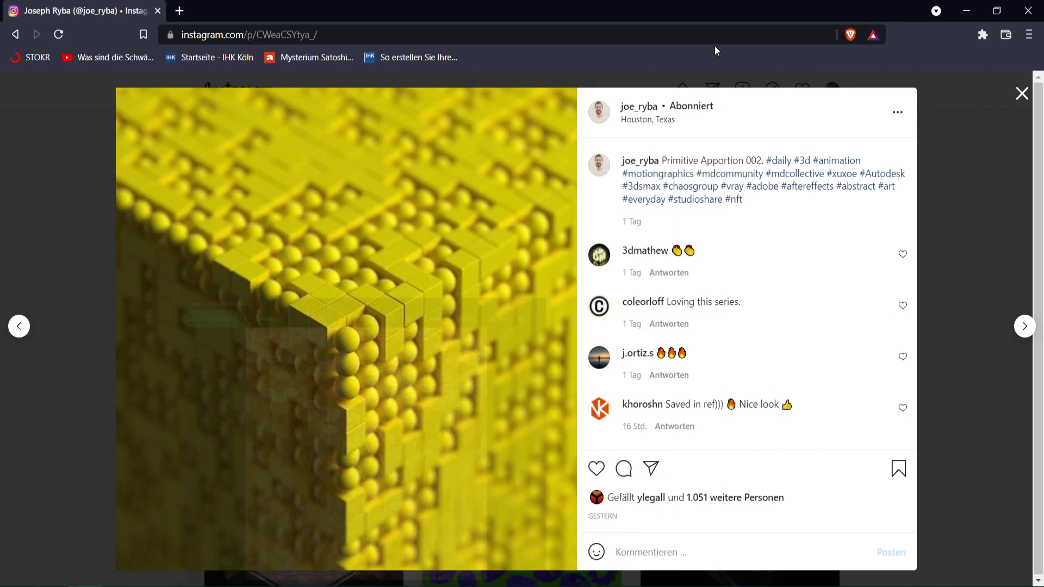
click(1022, 94)
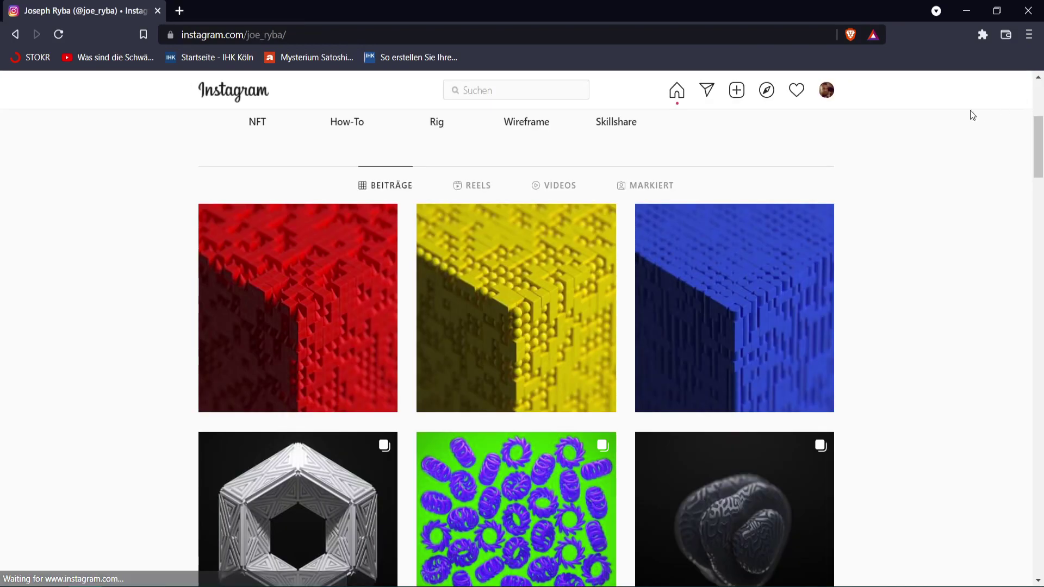
click(967, 11)
Examine the overlapping moved boxes and spheres of the cube in the Rhino Perspective viewport.
click(769, 373)
right_drag(866, 376, 818, 432)
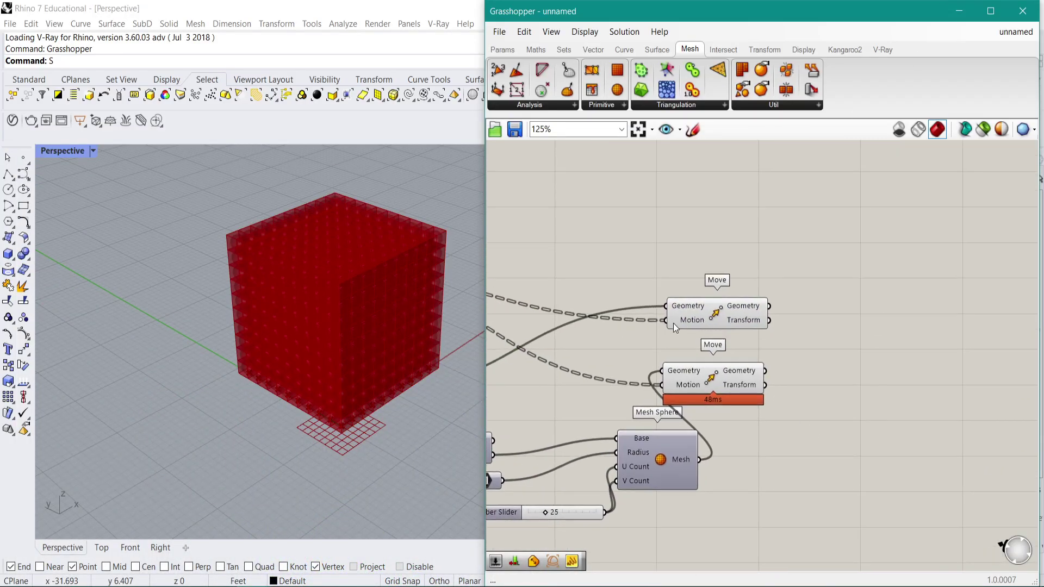
shift+right_drag(270, 335, 229, 334)
scroll(230, 334, up, 3)
scroll(310, 354, up, 1)
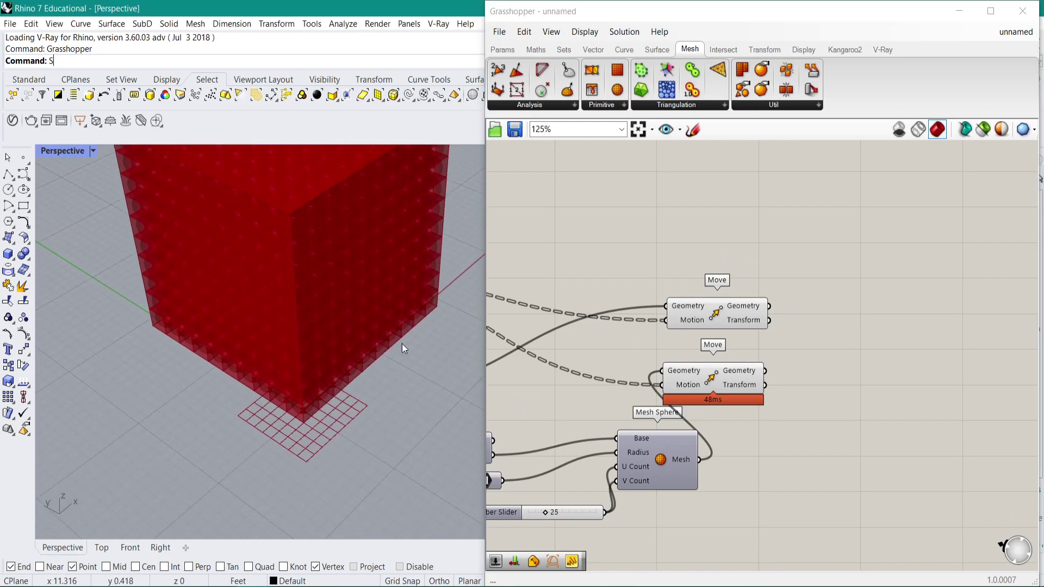
mouse_move(687, 311)
scroll(325, 235, down, 3)
scroll(323, 229, up, 1)
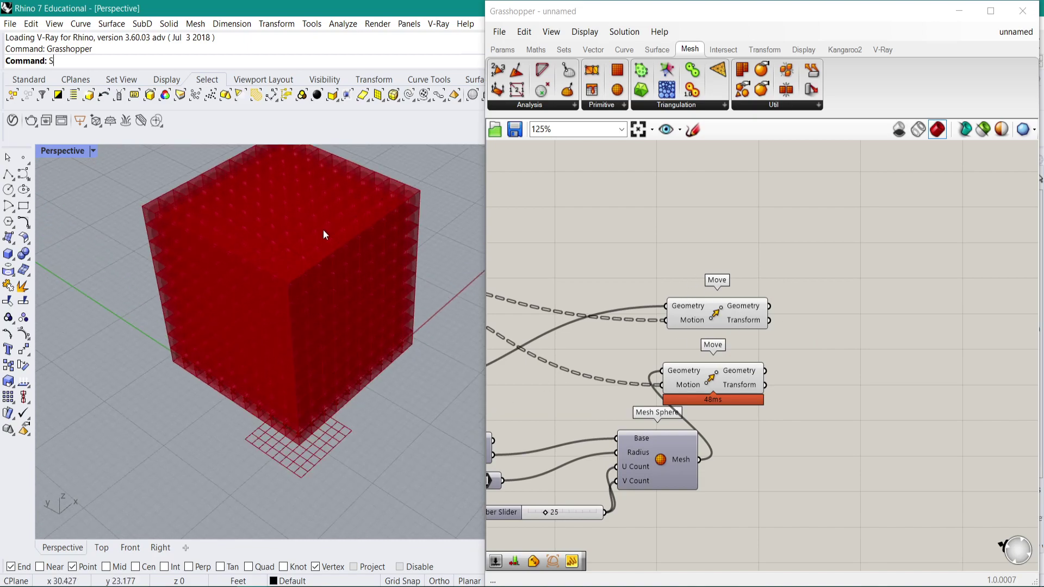
Arrange the two Move components closely one above the other, clear of the Mesh Sphere component.
drag(727, 310, 712, 332)
right_drag(715, 380, 714, 347)
drag(713, 347, 781, 375)
drag(684, 303, 755, 323)
right_drag(754, 323, 700, 298)
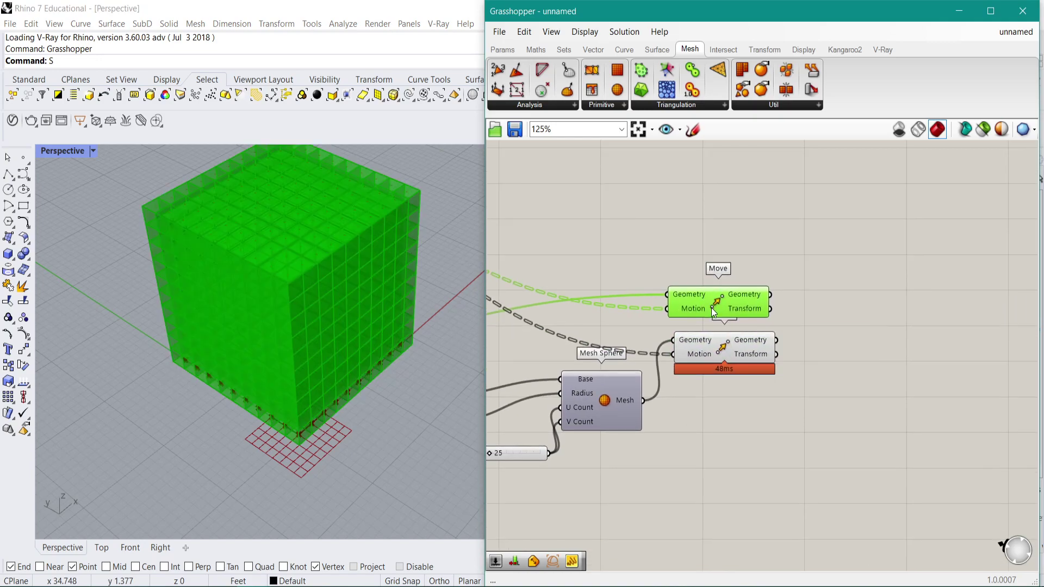
Add a Random component above the Move components, leaving space in front of its inputs.
right_drag(736, 265, 710, 267)
double_click(710, 266)
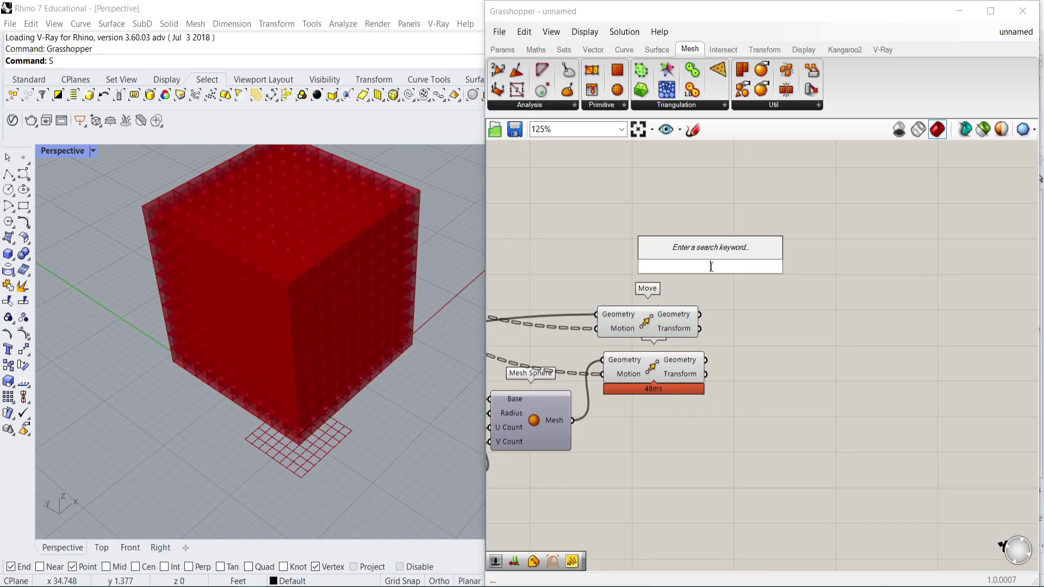
text(rnadom)
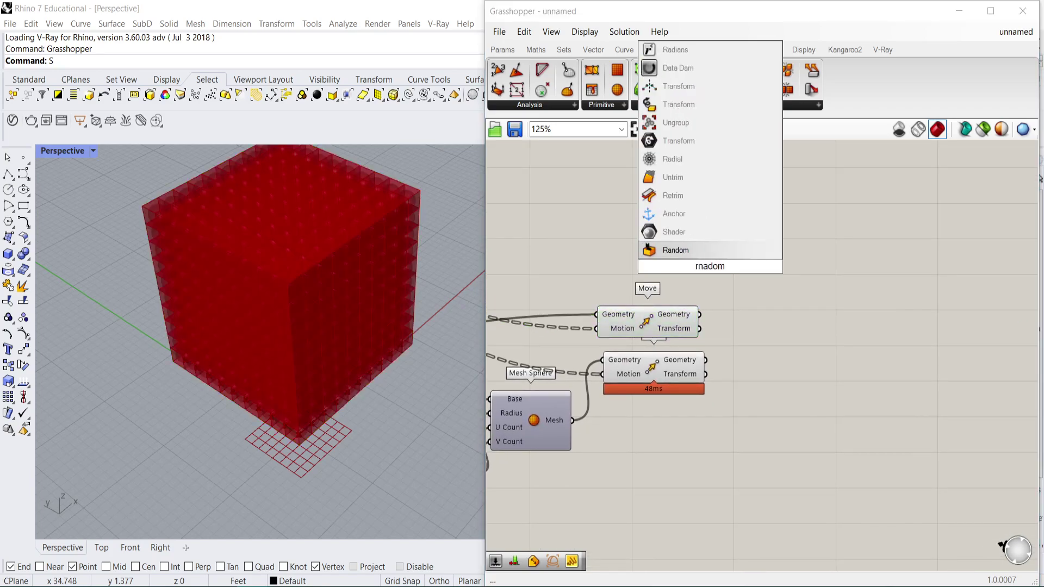
click(707, 251)
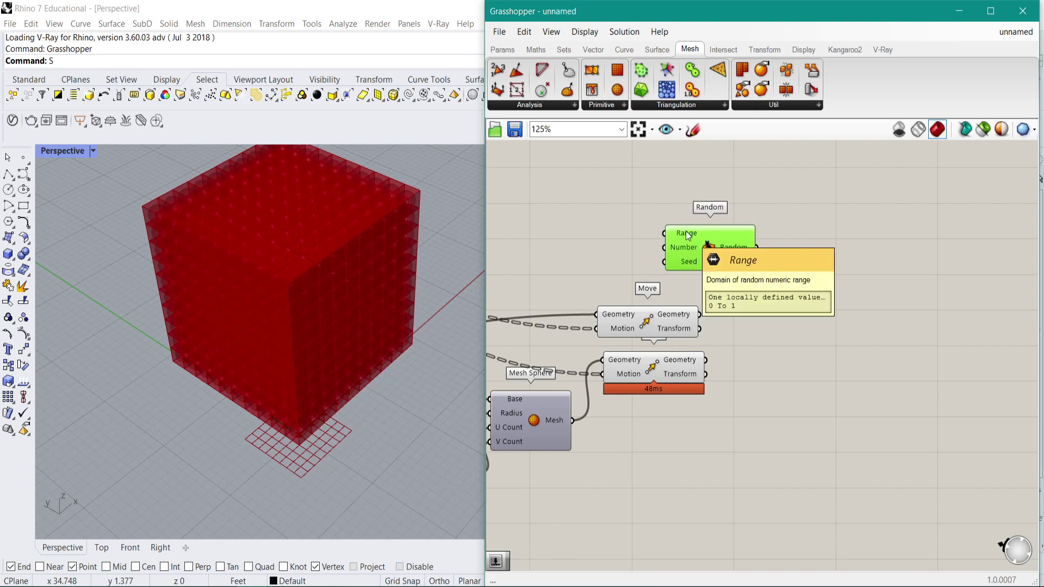
right_drag(688, 235, 703, 245)
double_click(598, 231)
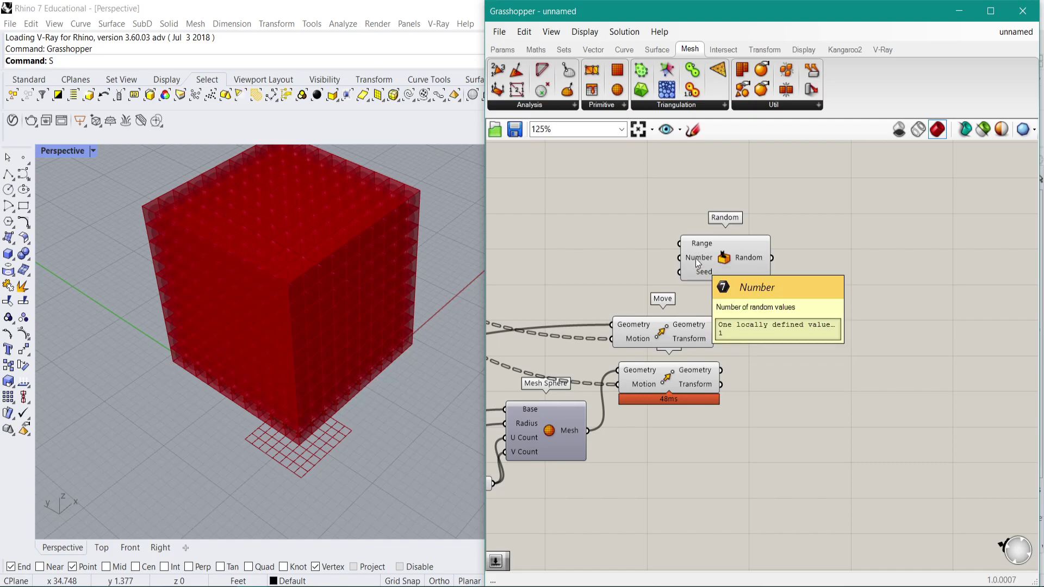
drag(696, 260, 729, 257)
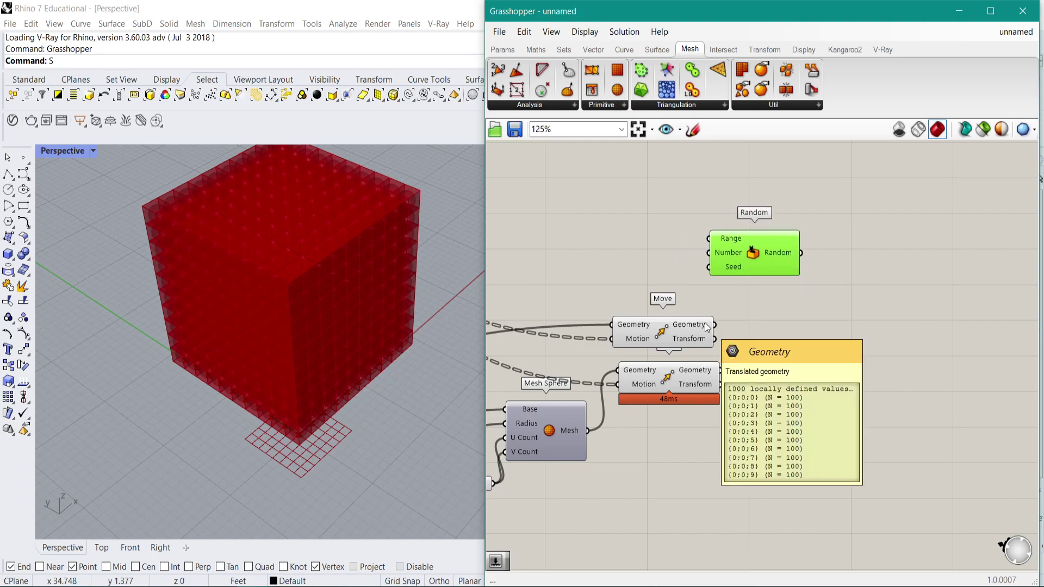
drag(755, 248, 815, 240)
Add a List Length component between the box Move and Random components.
double_click(715, 260)
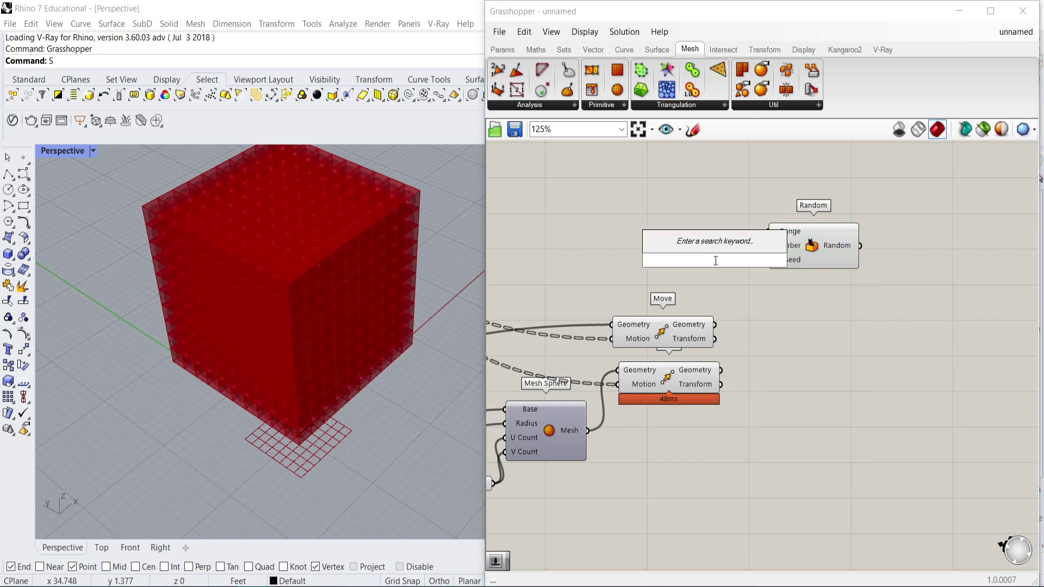
text(list len)
key(Return)
drag(718, 330, 710, 321)
Add a Panel beside the Random component and wire the Random output into it.
double_click(928, 267)
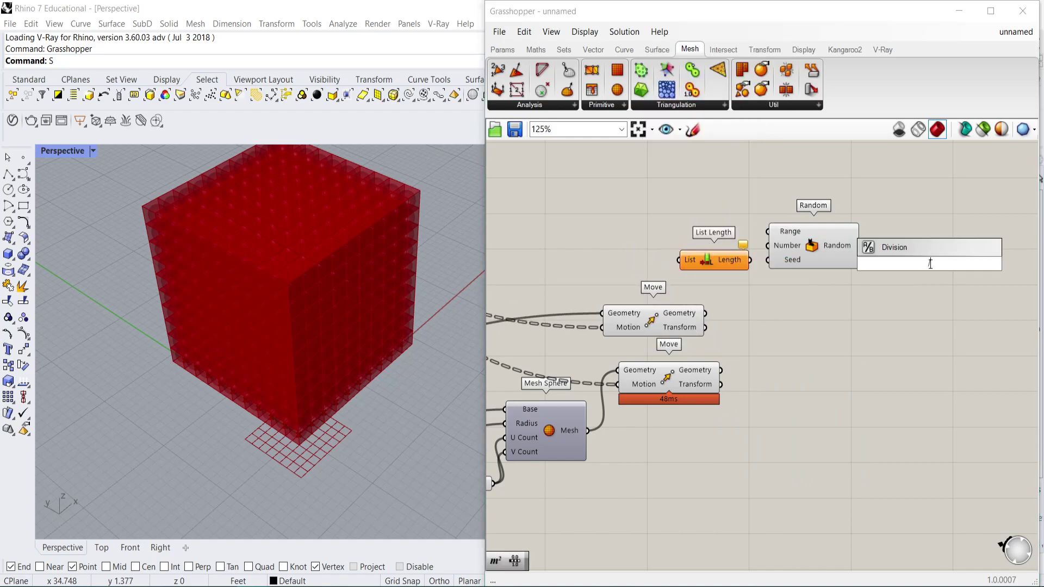
text(//)
key(Return)
drag(927, 266, 941, 237)
drag(861, 247, 888, 238)
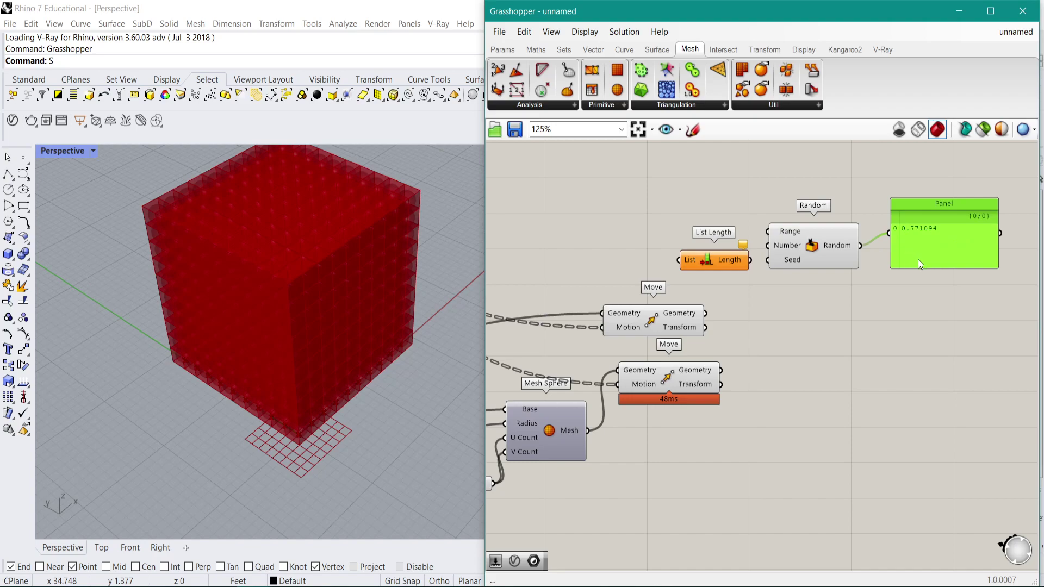
Wire the box Move's Geometry into List Length, connect Length to Random's Number input and browse the panel values.
click(733, 265)
drag(732, 261, 706, 313)
drag(767, 248, 768, 246)
right_drag(977, 213, 941, 218)
mouse_move(956, 221)
mouse_down()
mouse_move(958, 283)
mouse_move(958, 224)
mouse_up()
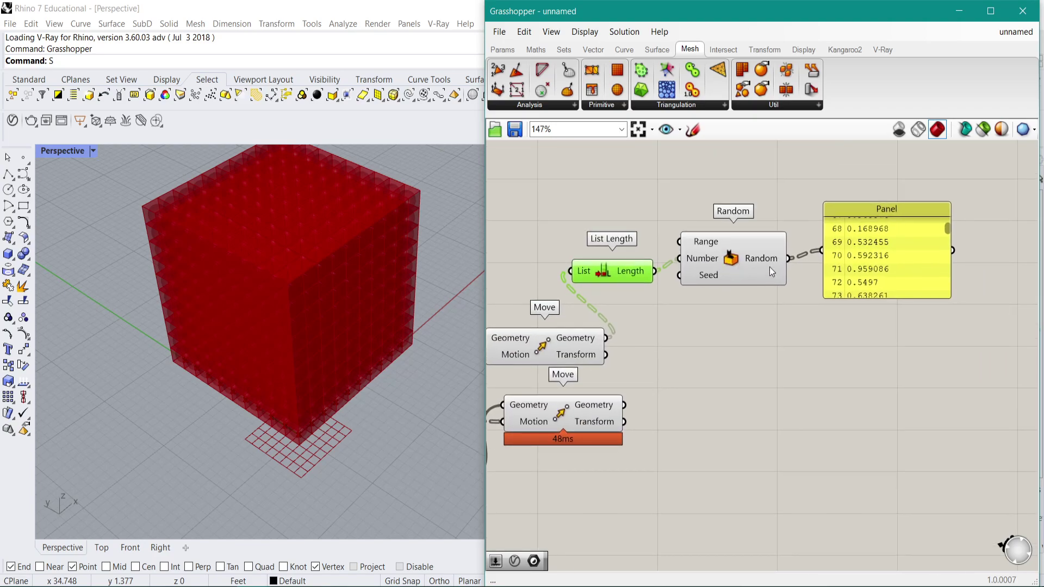
mouse_move(784, 258)
double_click(739, 380)
text(disp)
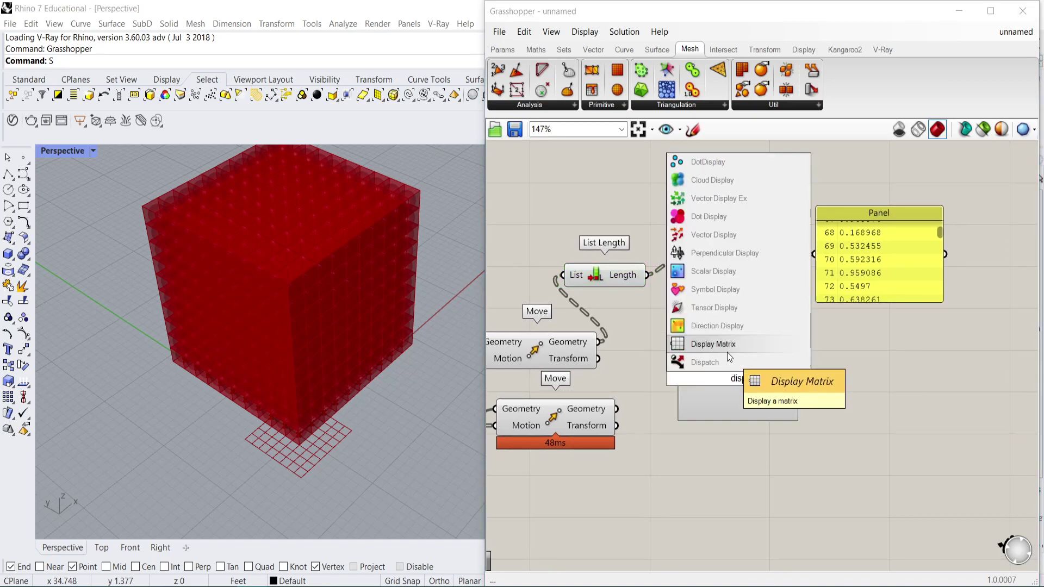
click(727, 353)
key(Delete)
Add a Dispatch component below the panel of random values.
double_click(743, 384)
text(disp)
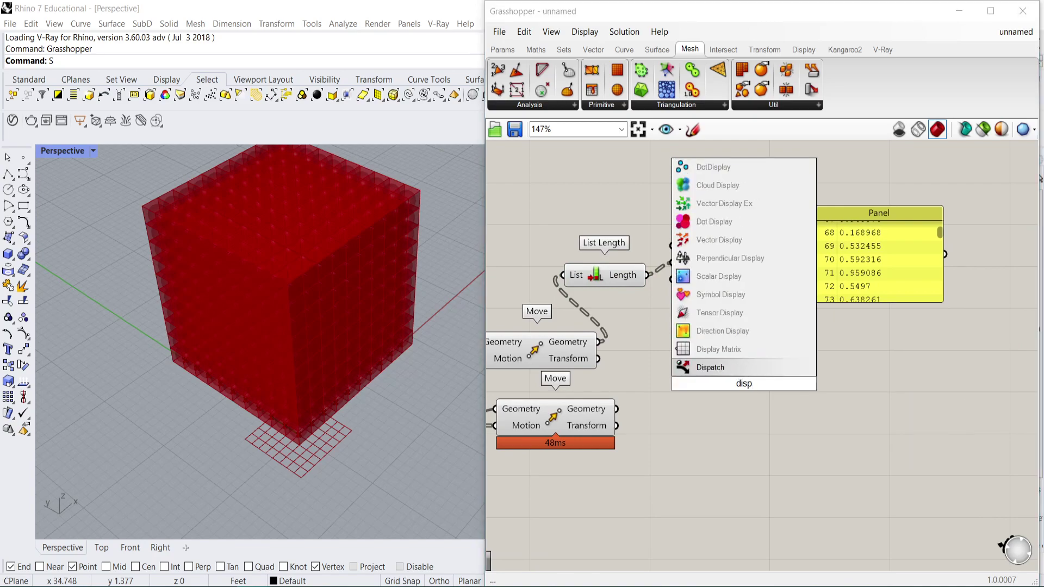
click(710, 368)
drag(745, 385, 863, 365)
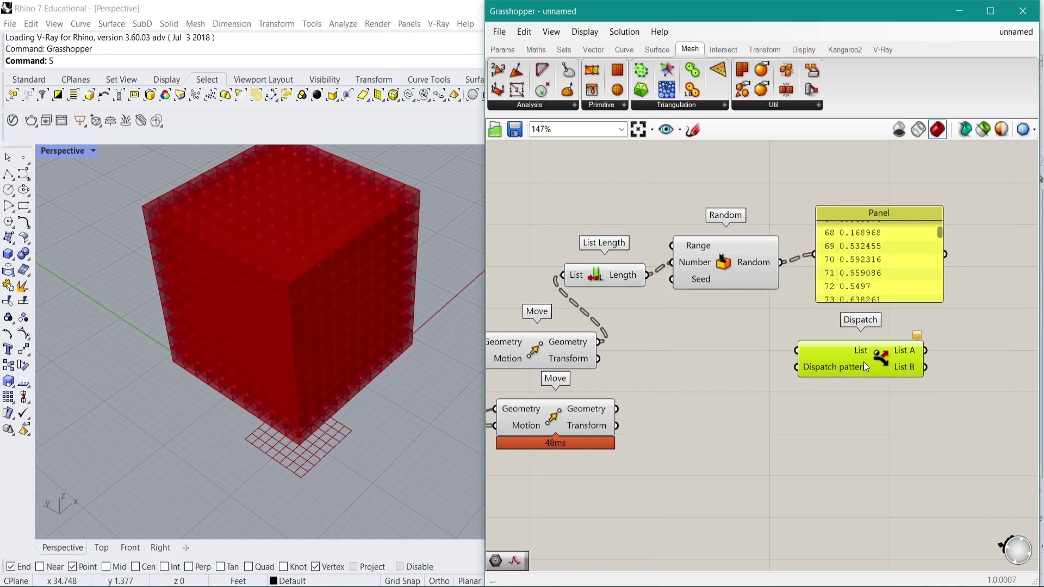
Wire the box Move's Geometry into Dispatch's List and the Random output into its Dispatch pattern.
drag(791, 323, 602, 343)
drag(814, 352, 766, 269)
right_drag(831, 291, 722, 297)
drag(723, 297, 769, 262)
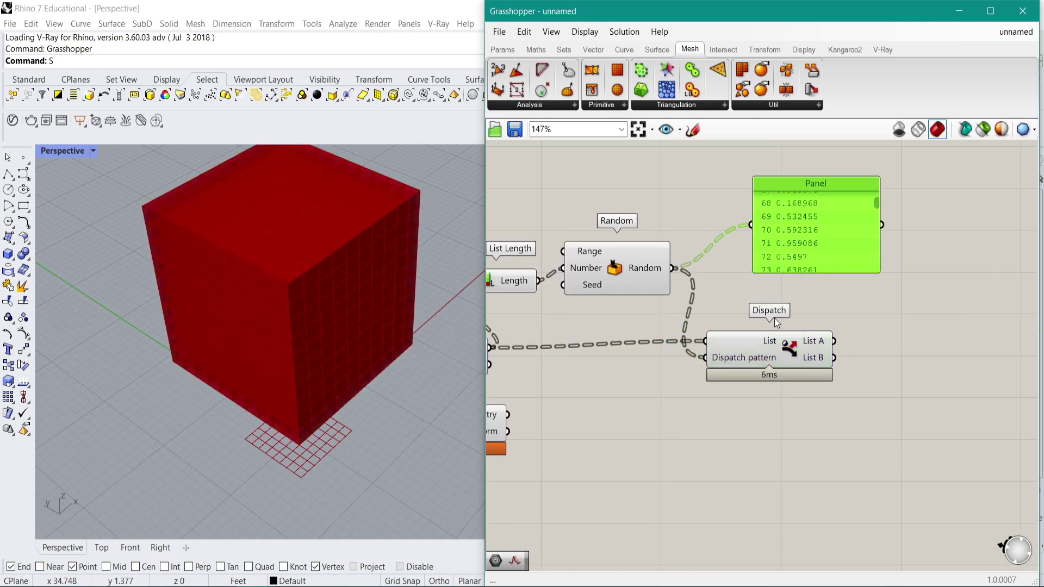
Add a Round component fed by the Random output and shift Dispatch away to make room for it.
double_click(774, 318)
text(round)
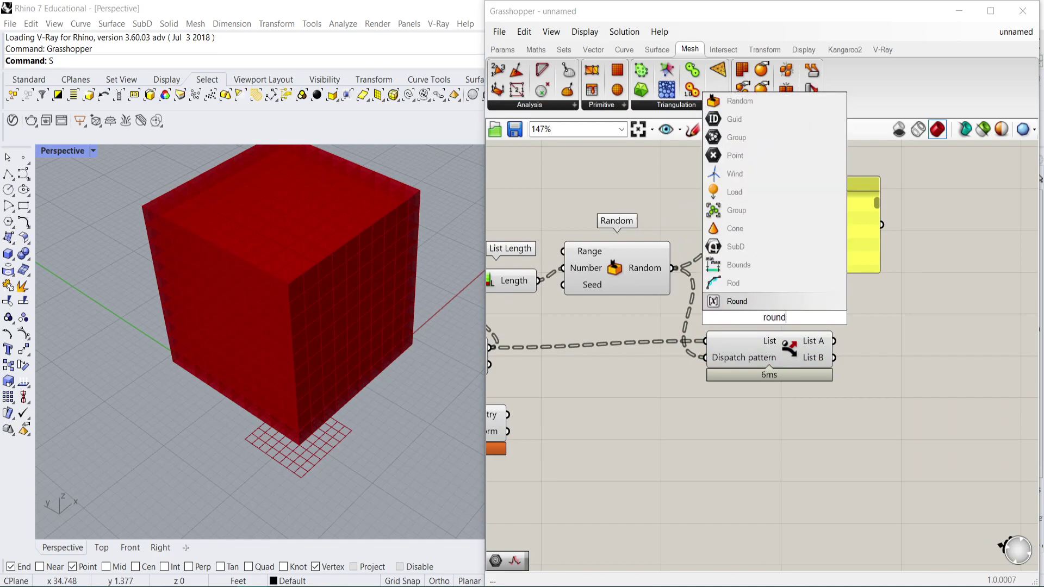
click(765, 296)
drag(674, 268, 683, 367)
drag(797, 357, 907, 346)
Add a Boolean parameter below Round, feed it from Round's Nearest output and wire it into the panel.
double_click(782, 396)
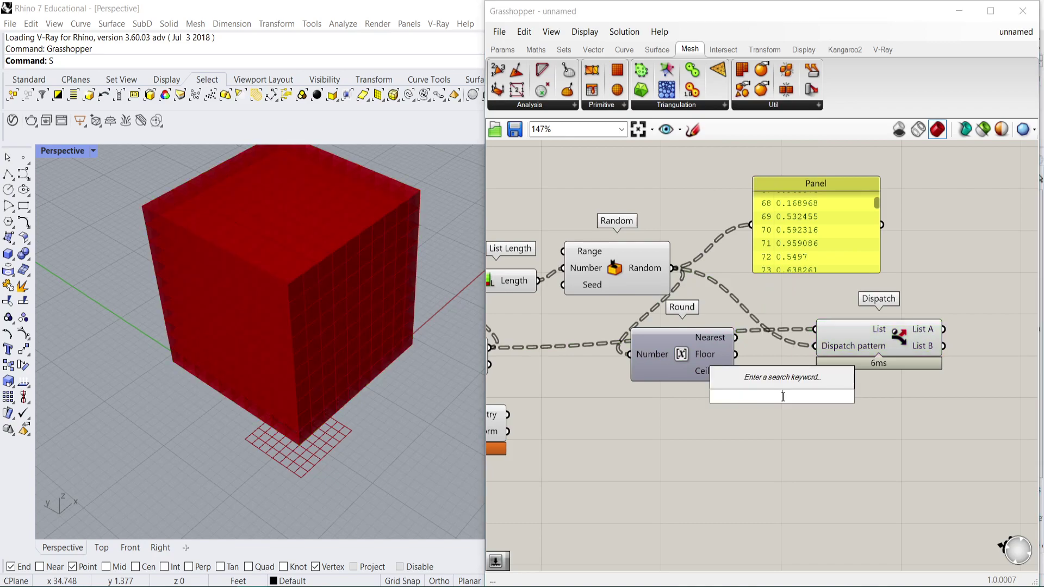
text(boolen)
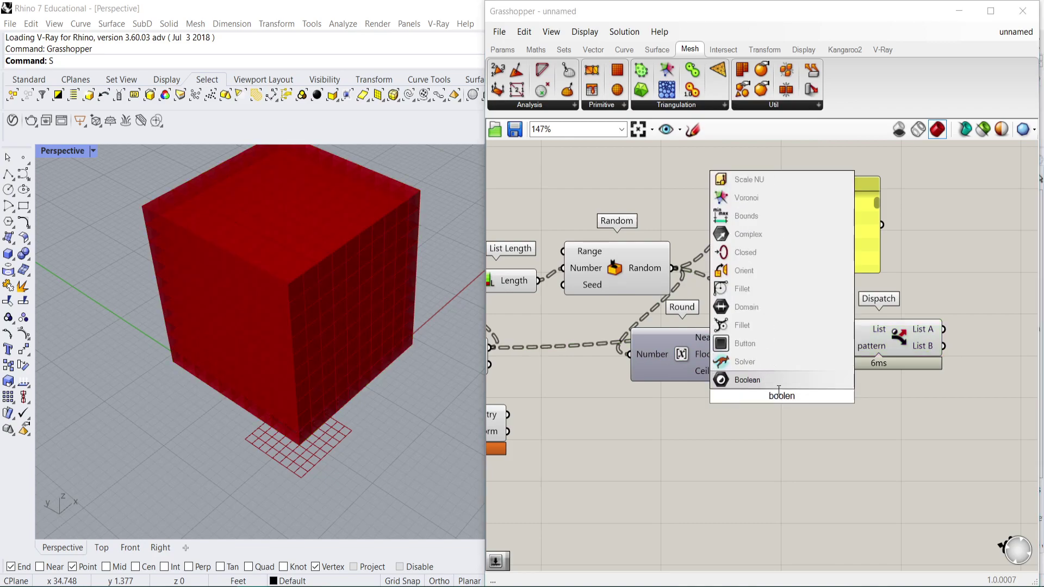
key(Return)
drag(736, 338, 751, 225)
mouse_move(876, 203)
mouse_down()
mouse_move(879, 229)
mouse_move(879, 199)
mouse_up()
click(843, 221)
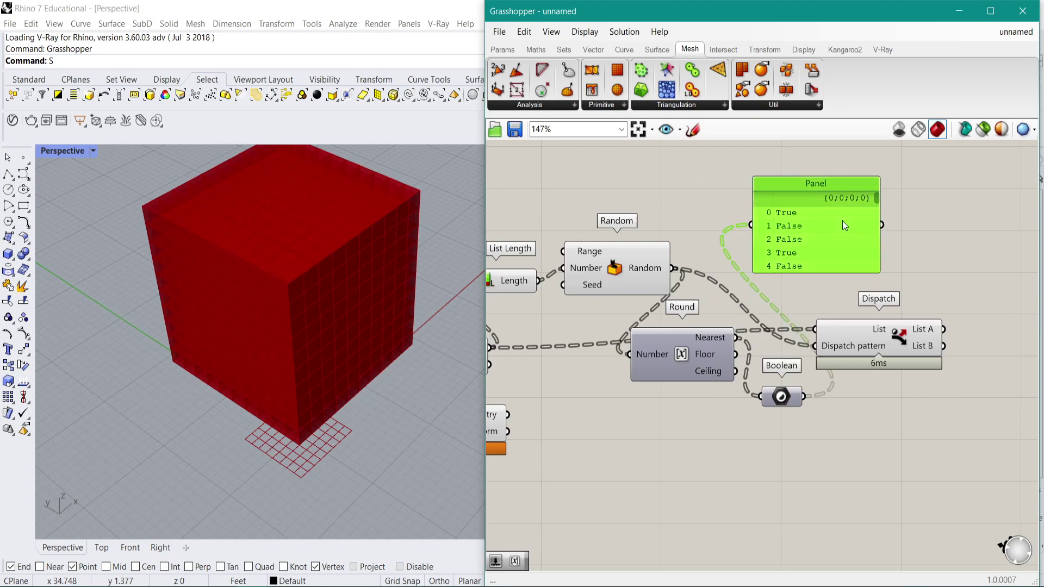
Wire the Boolean parameter into Dispatch's Dispatch pattern and add a Geometry parameter fed by Dispatch's List A.
right_drag(999, 330, 830, 320)
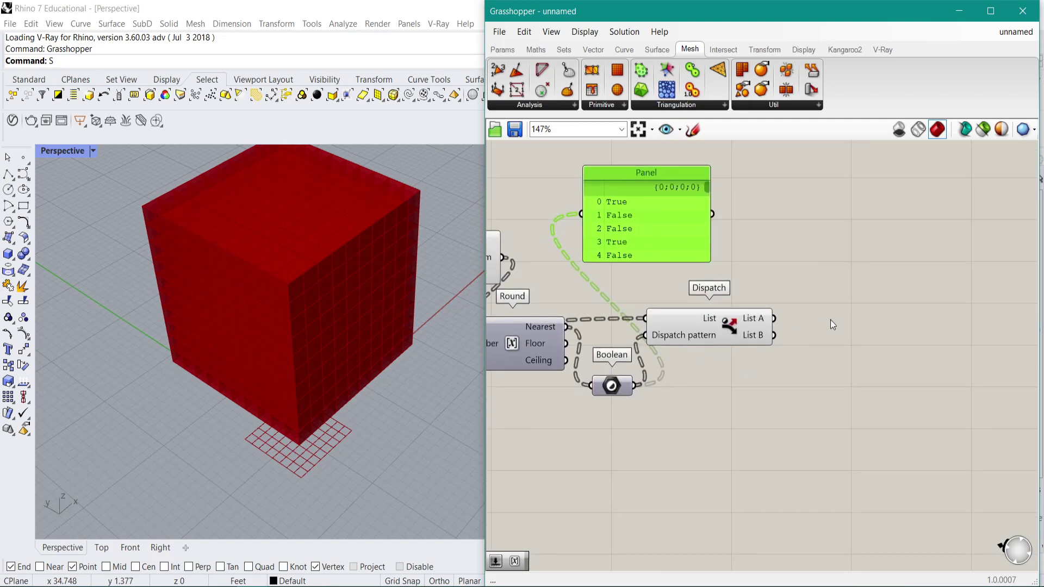
double_click(833, 318)
text(geo)
click(828, 302)
drag(773, 318, 813, 319)
Shift Round and the components downstream of it away from Random to make room on the canvas.
right_drag(246, 345, 245, 429)
right_drag(691, 321, 920, 290)
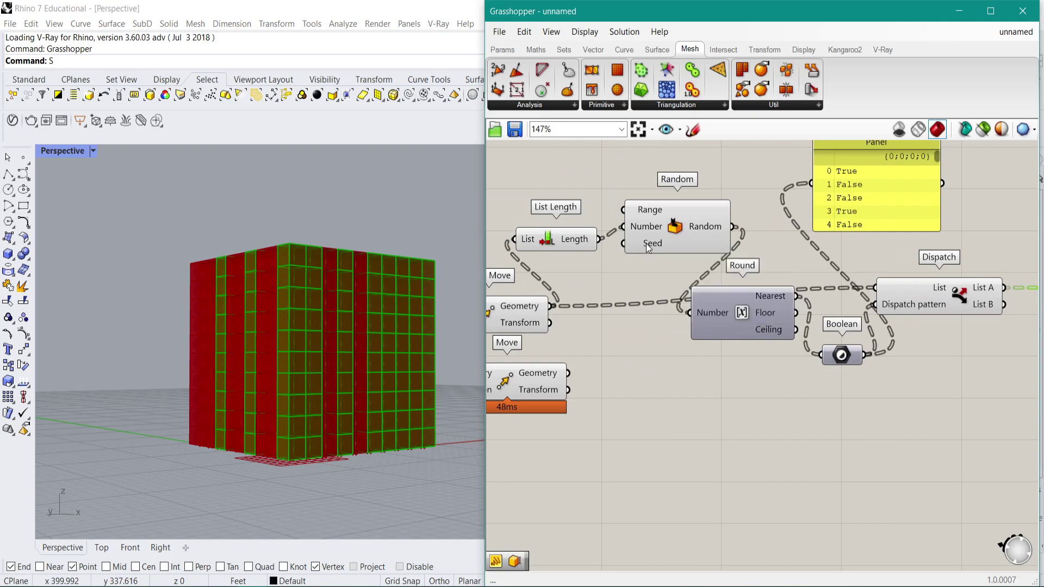
right_drag(659, 240, 706, 262)
key(space)
drag(730, 385, 852, 407)
click(852, 497)
key(space)
right_drag(833, 408, 760, 419)
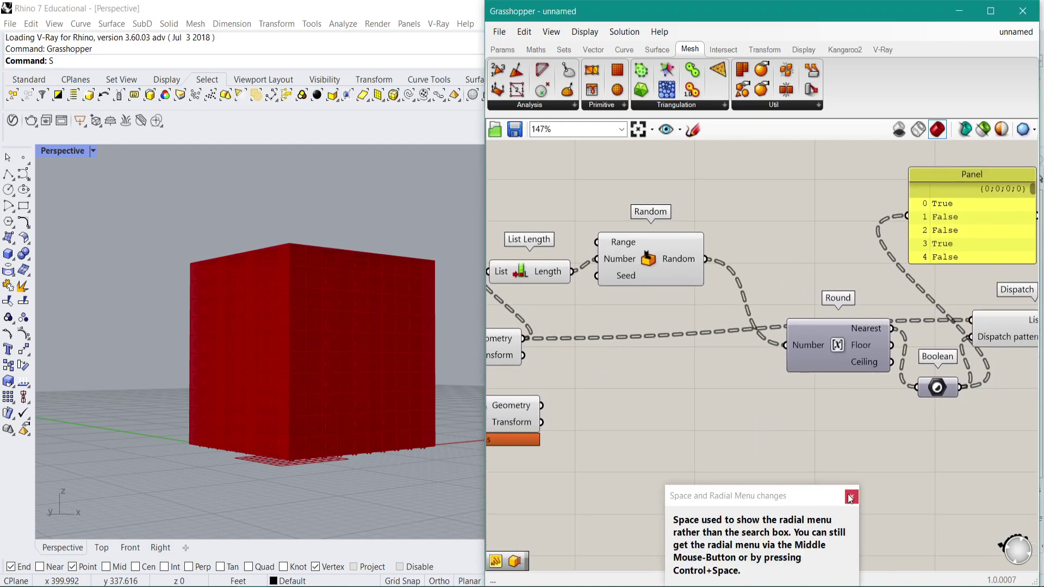
click(851, 498)
key(space)
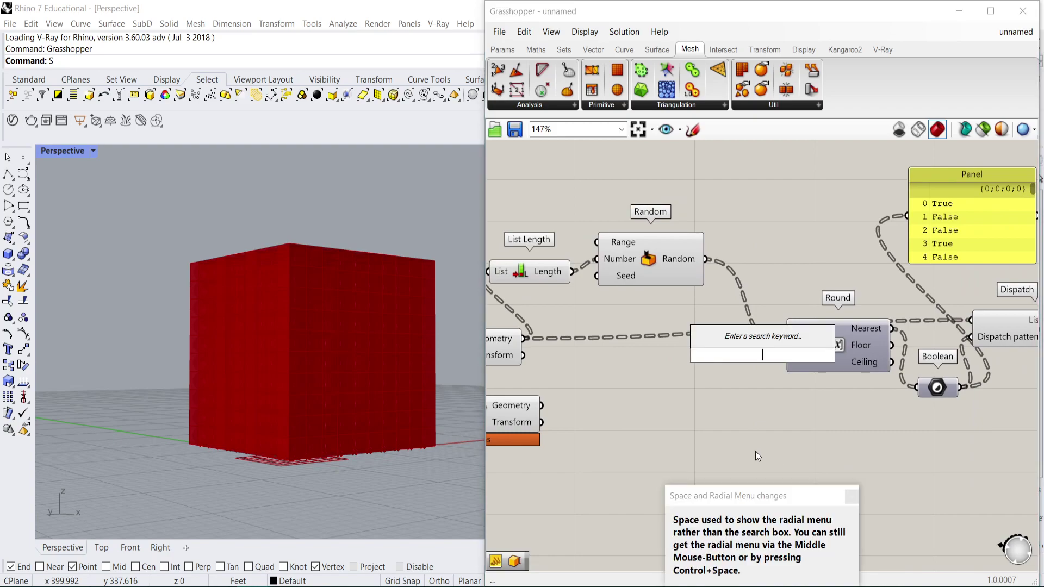
click(755, 450)
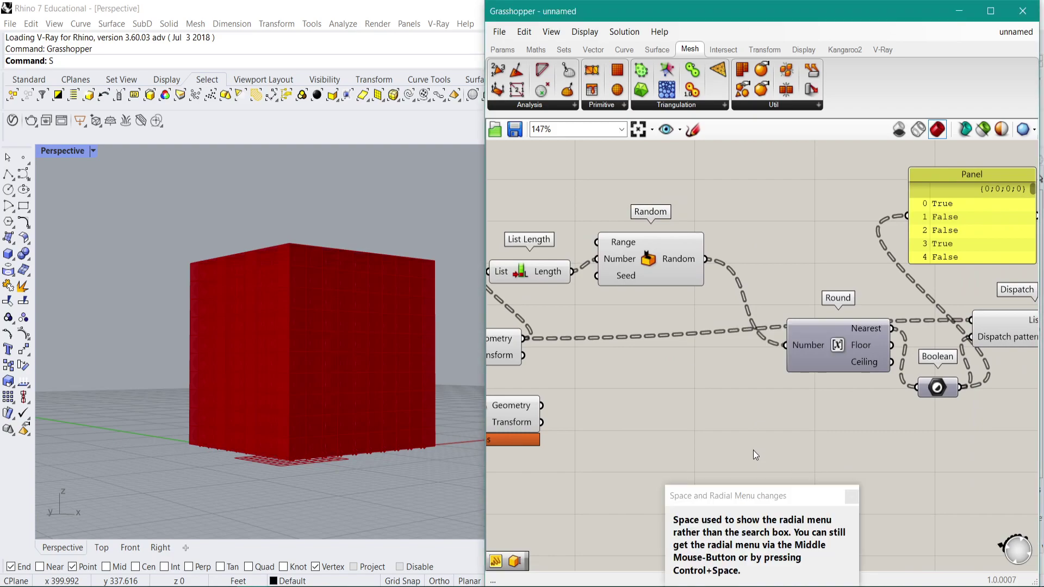
middle_click(753, 450)
Add a Tree Statistics component above List Length and wire List Length's Length output into its Tree input.
drag(653, 243, 670, 241)
right_drag(670, 241, 703, 264)
mouse_move(746, 282)
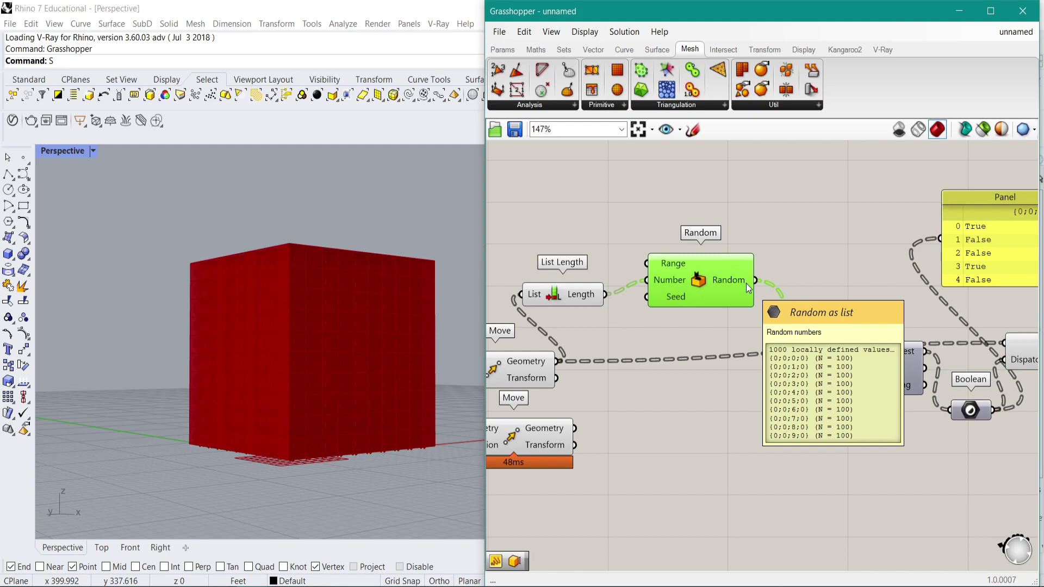
right_drag(745, 245, 700, 222)
right_drag(606, 274, 665, 295)
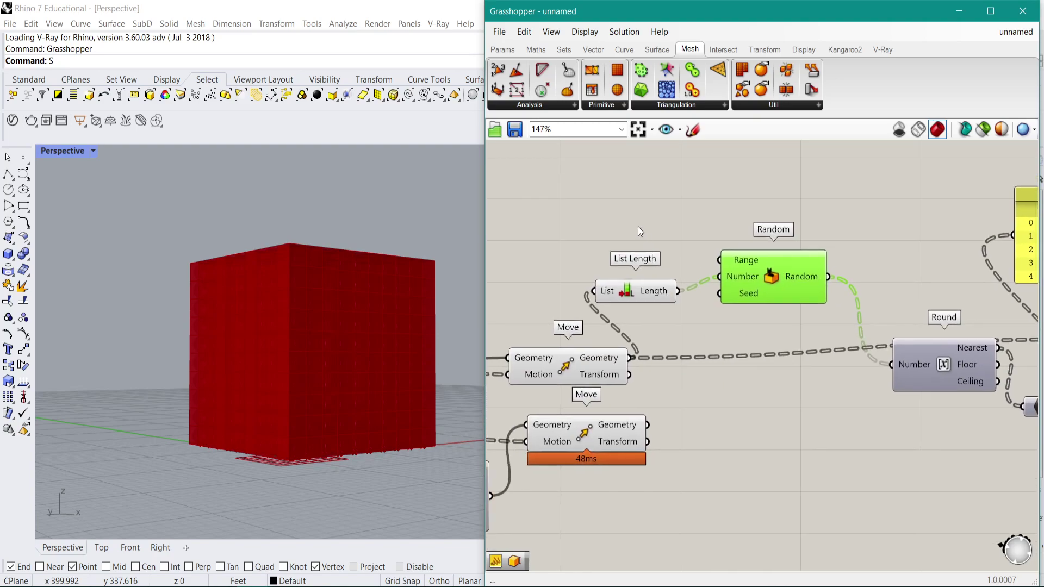
double_click(638, 228)
text(tree st)
key(Return)
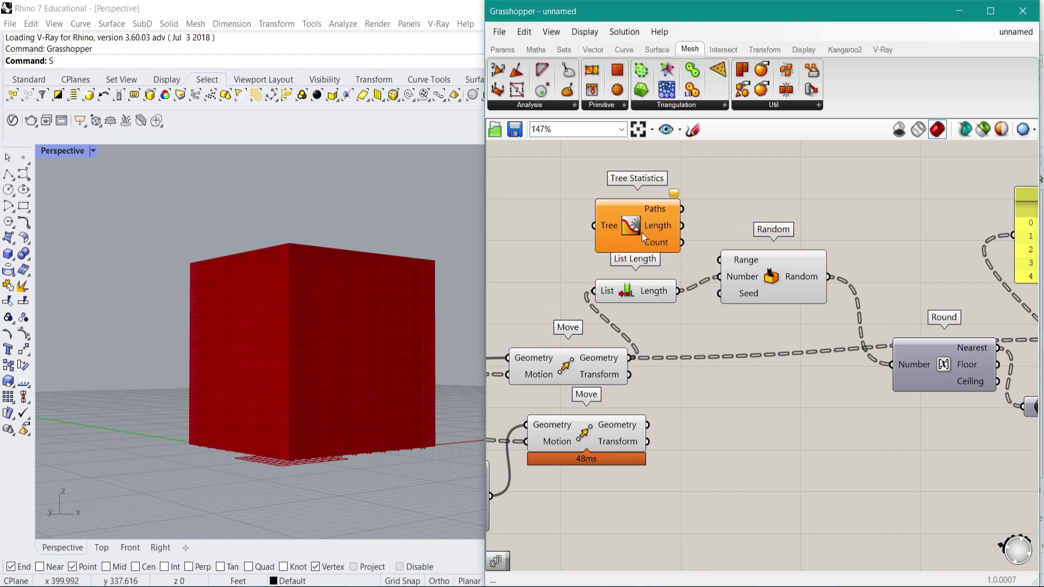
drag(674, 291, 588, 220)
Shift Random and the downstream components farther from List Length and move Tree Statistics clear of List Length.
right_drag(780, 285, 749, 345)
alt+drag(698, 405, 887, 416)
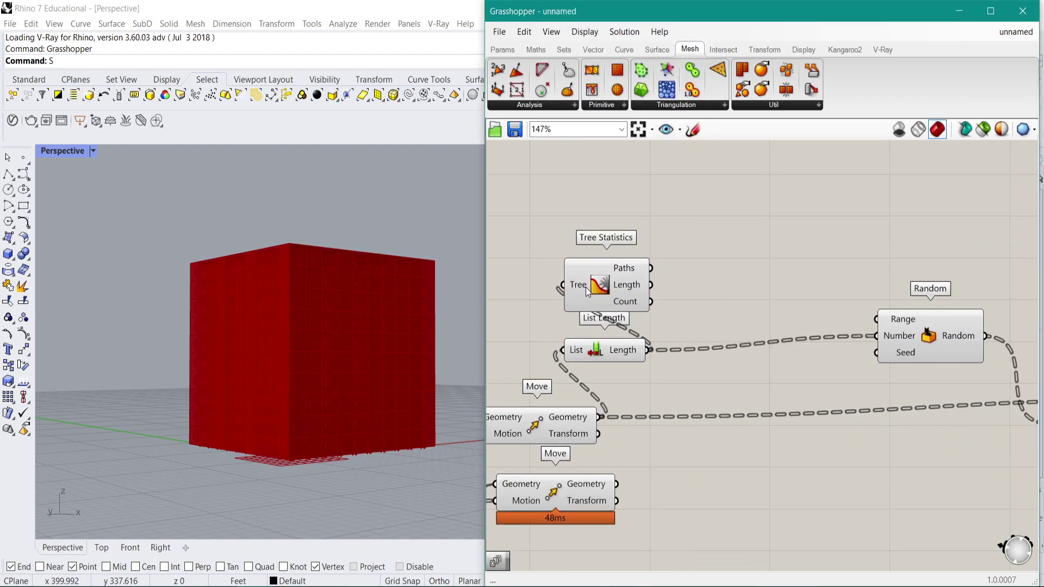
drag(584, 291, 632, 259)
mouse_move(687, 271)
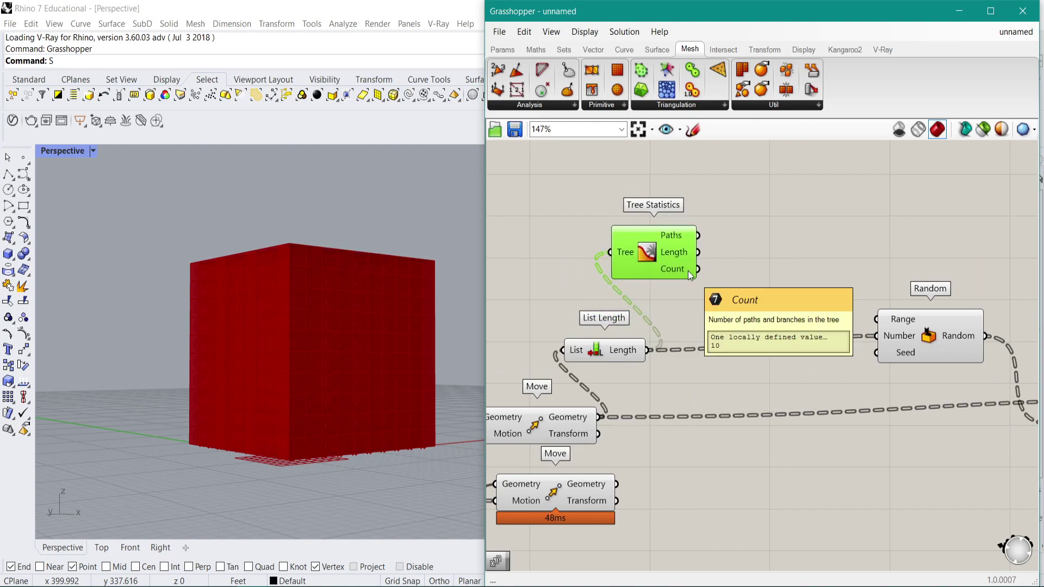
Add a Series component beside Tree Statistics and wire the tree's Count output into the Series Count input.
double_click(747, 250)
text(serie)
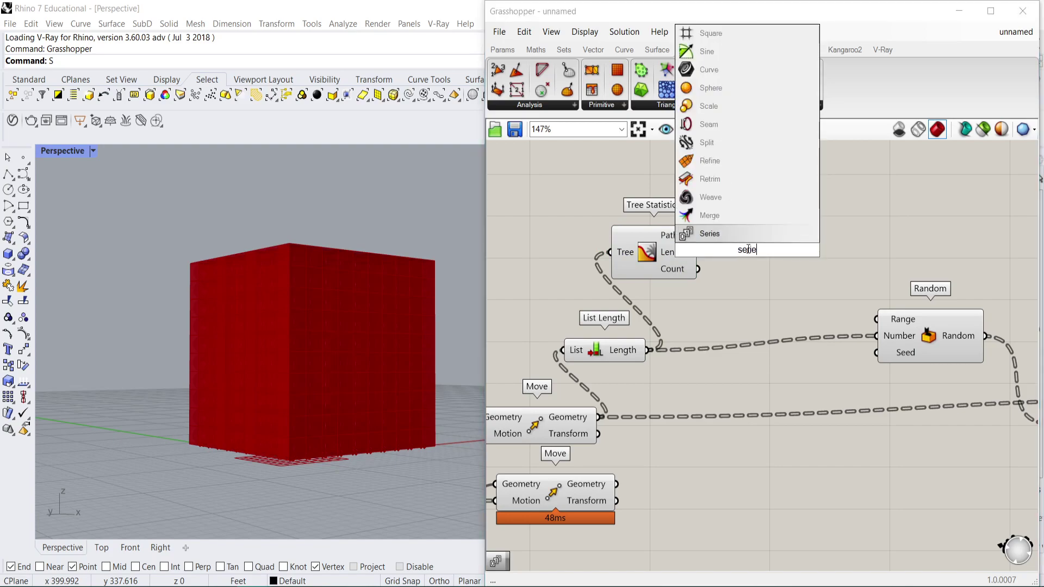
key(Return)
drag(743, 243, 697, 269)
mouse_move(851, 216)
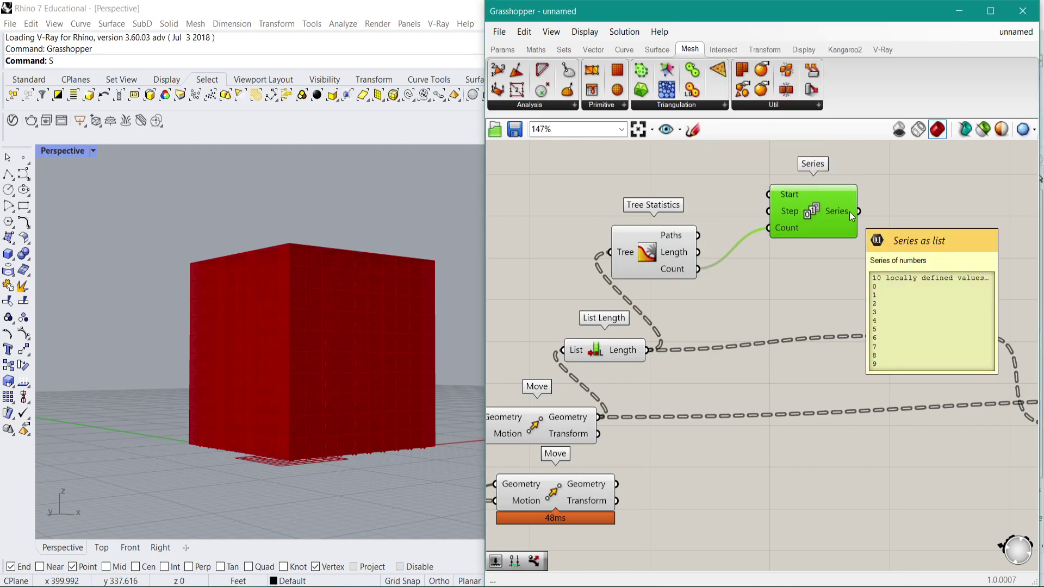
Wire the Series output into Random's Seed input and select the Geometry parameter to inspect the dispatched boxes.
right_drag(912, 347, 837, 360)
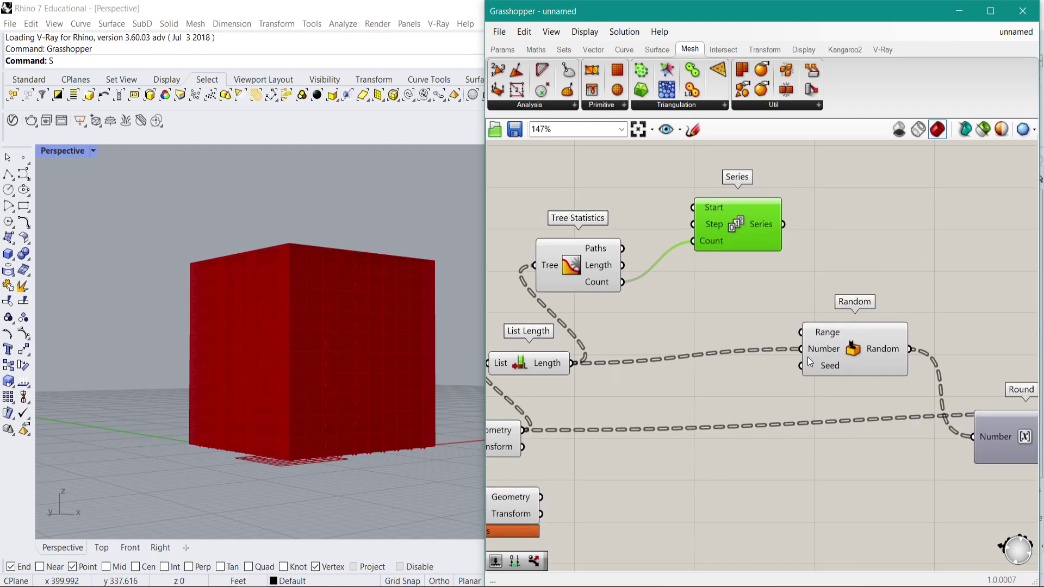
drag(788, 225, 803, 366)
right_drag(1009, 325, 737, 281)
right_drag(949, 341, 798, 314)
click(920, 341)
right_drag(256, 314, 279, 360)
right_drag(620, 333, 696, 322)
scroll(257, 252, up, 6)
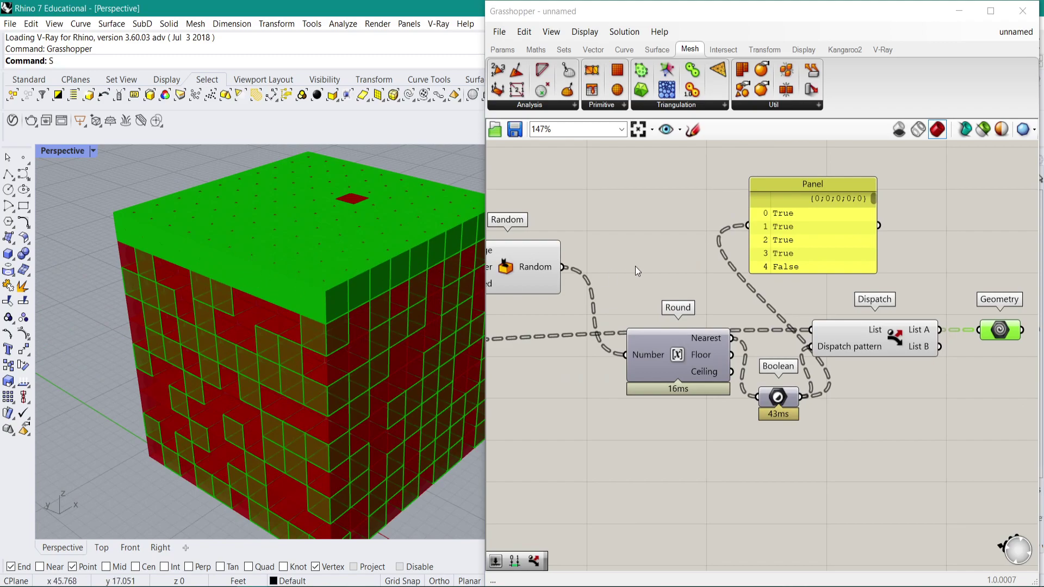
Graft Random's Seed input.
right_drag(646, 262, 791, 207)
right_drag(625, 174, 728, 292)
right_click(716, 344)
click(776, 430)
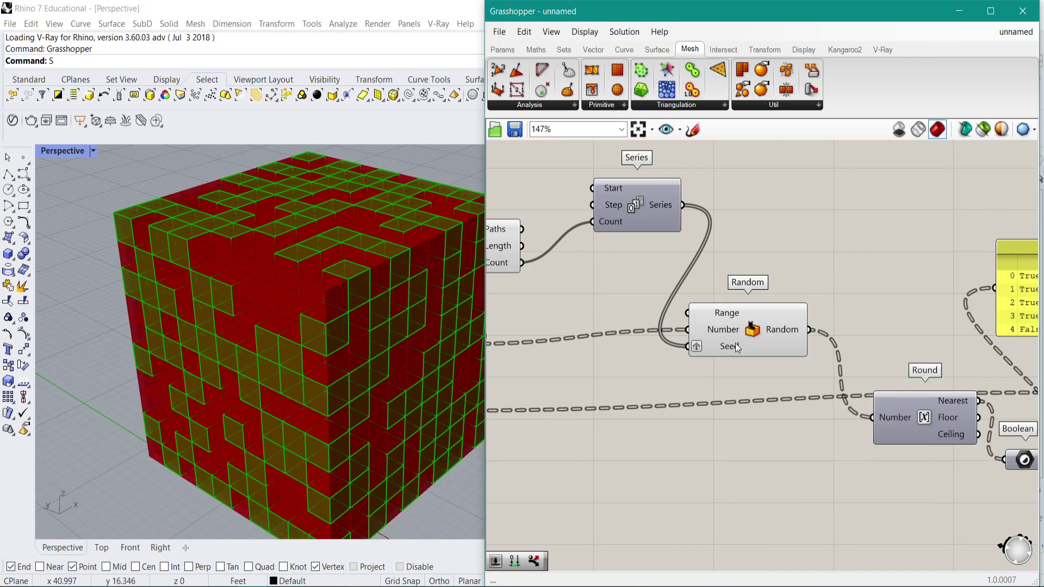
Reposition the Series component and turn off the preview of the box Move component.
mouse_move(733, 341)
drag(639, 218, 619, 250)
scroll(716, 295, down, 1)
right_drag(726, 299, 758, 246)
scroll(709, 254, down, 1)
click(574, 199)
click(568, 242)
click(545, 277)
click(511, 339)
key(ctrl+q)
click(770, 273)
right_drag(978, 288, 833, 289)
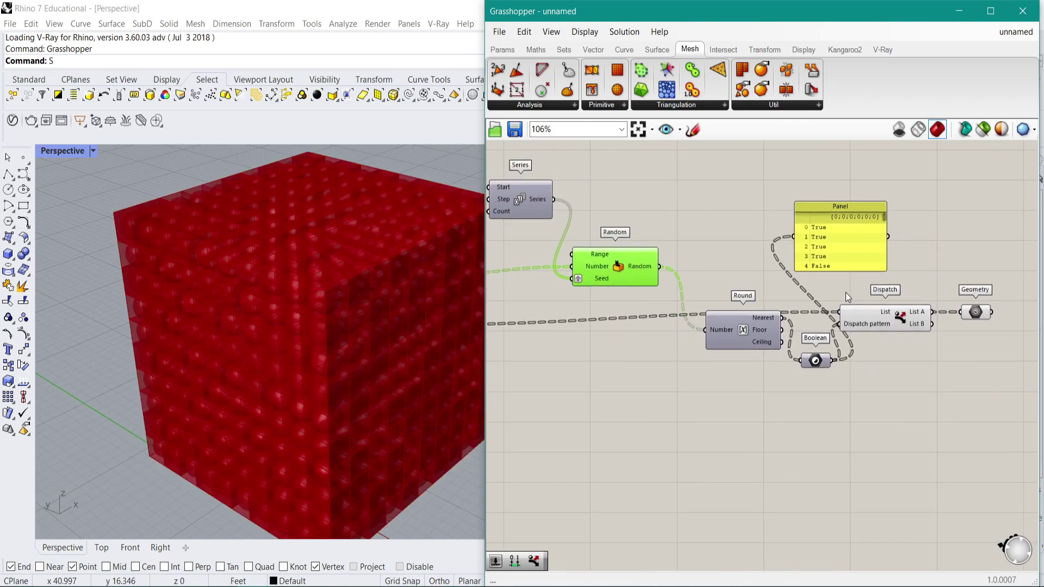
Turn off the previews of Dispatch and the sphere Move so only the dispatched boxes are drawn.
key(ctrl+q)
click(881, 314)
key(ctrl+q)
scroll(880, 314, down, 2)
right_drag(681, 327, 771, 282)
right_drag(620, 317, 750, 312)
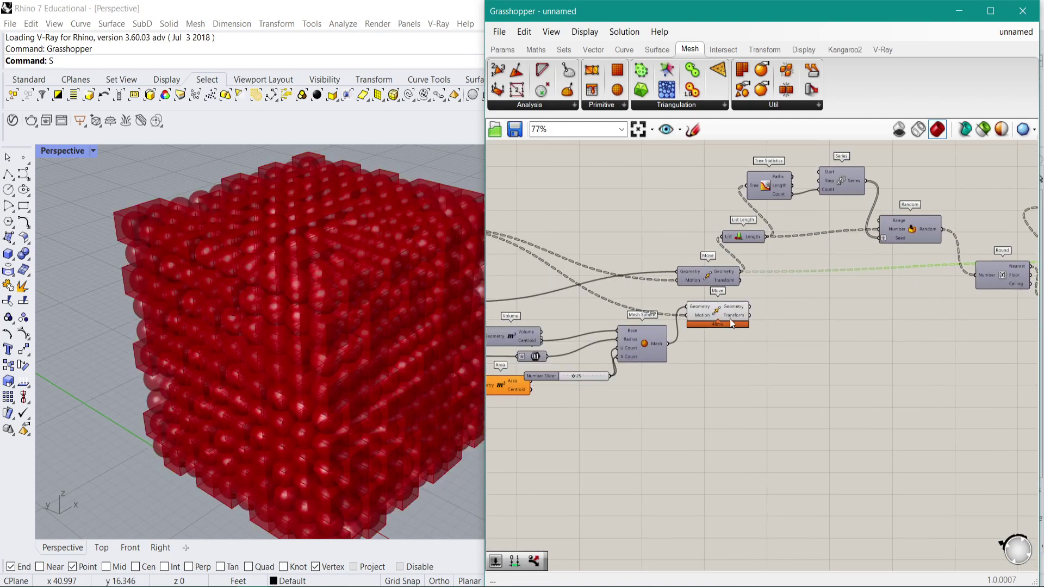
click(719, 312)
key(ctrl+q)
right_drag(308, 335, 297, 308)
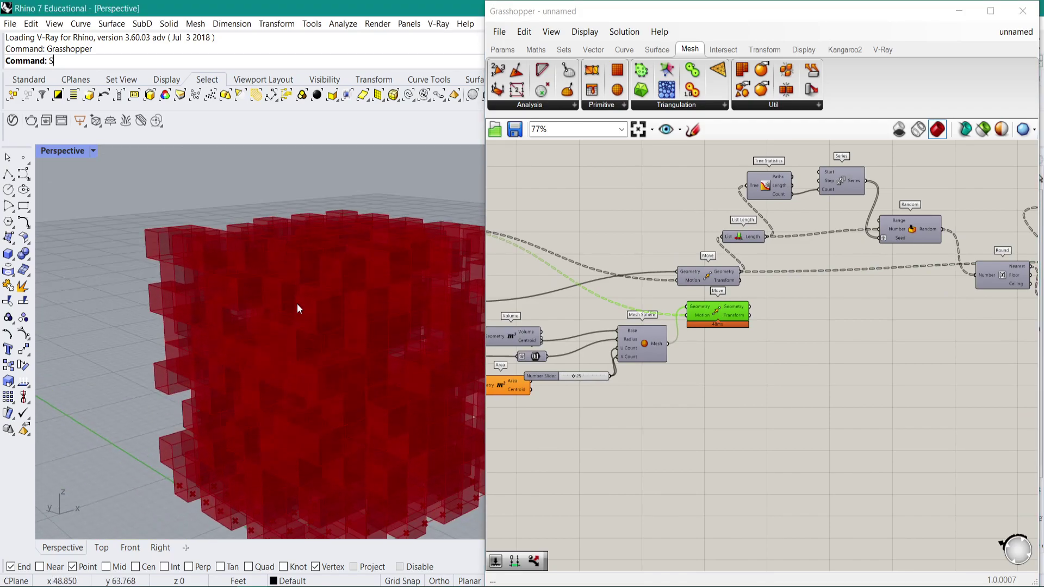
right_drag(297, 304, 338, 326)
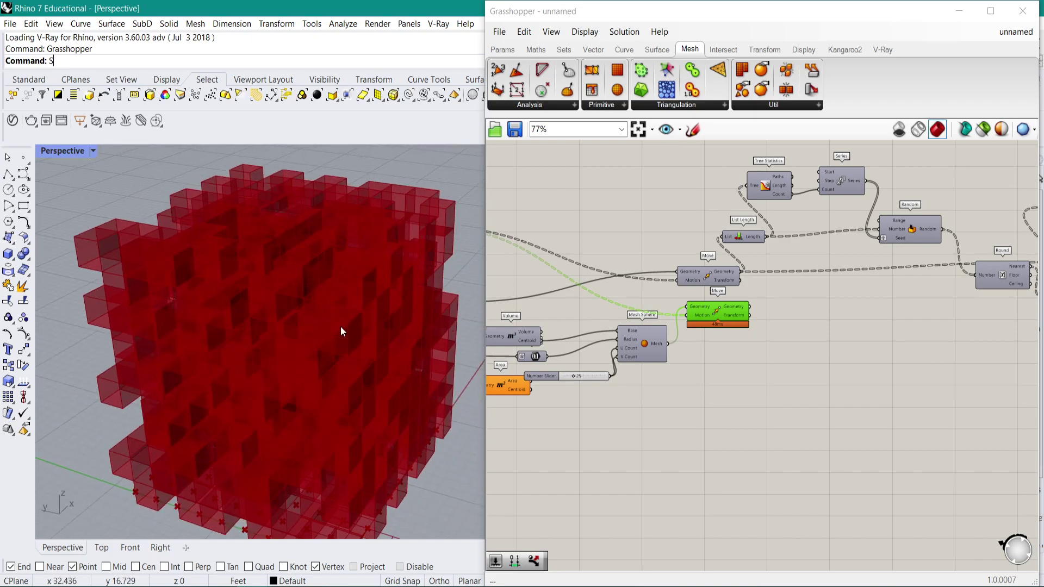
right_drag(415, 332, 348, 347)
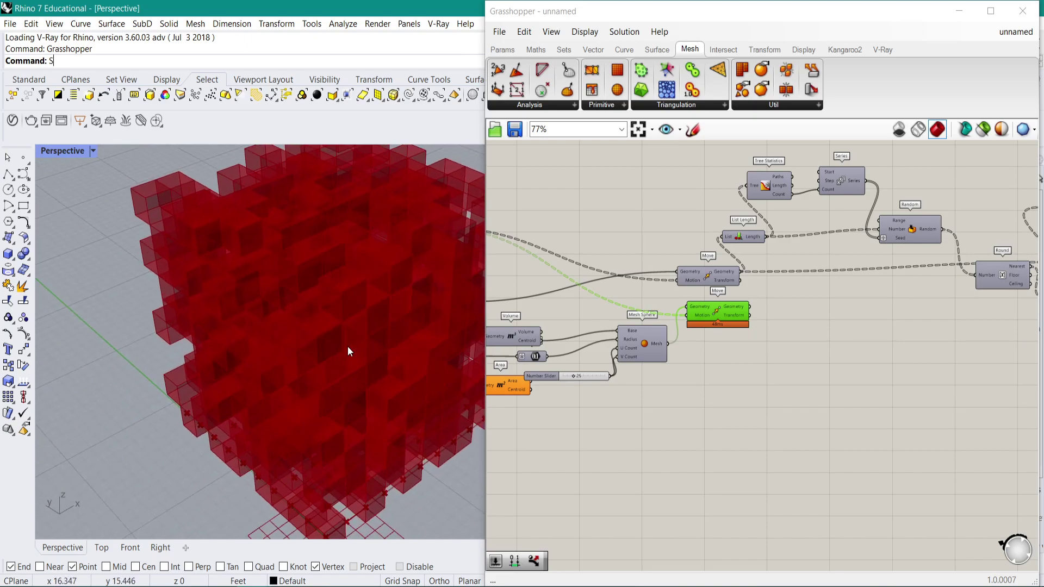
Duplicate the Dispatch component and place the copy below the original, with a Geometry parameter beside it.
right_drag(949, 309, 893, 321)
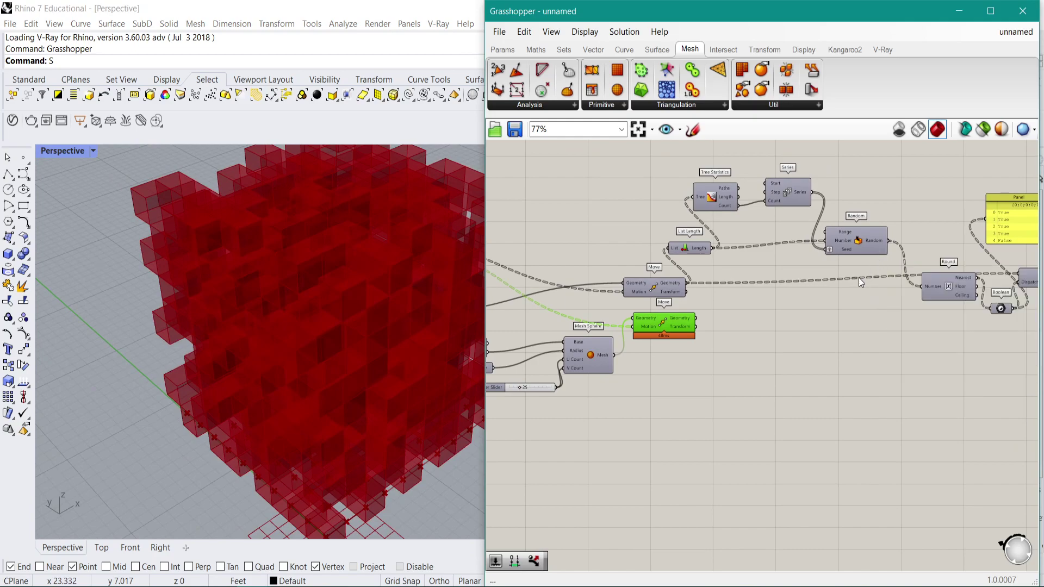
right_drag(840, 279, 715, 304)
scroll(734, 305, up, 3)
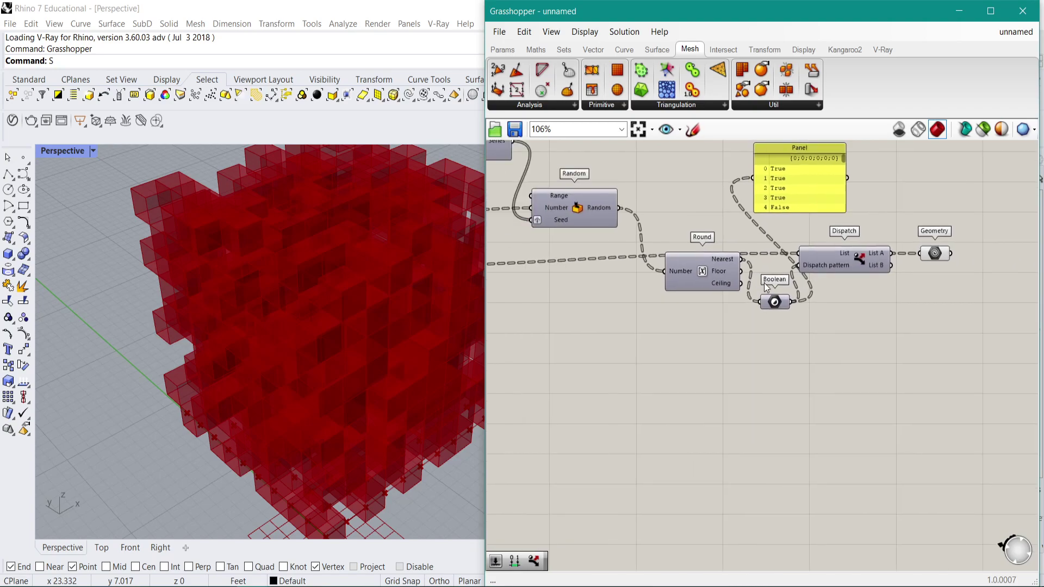
click(837, 260)
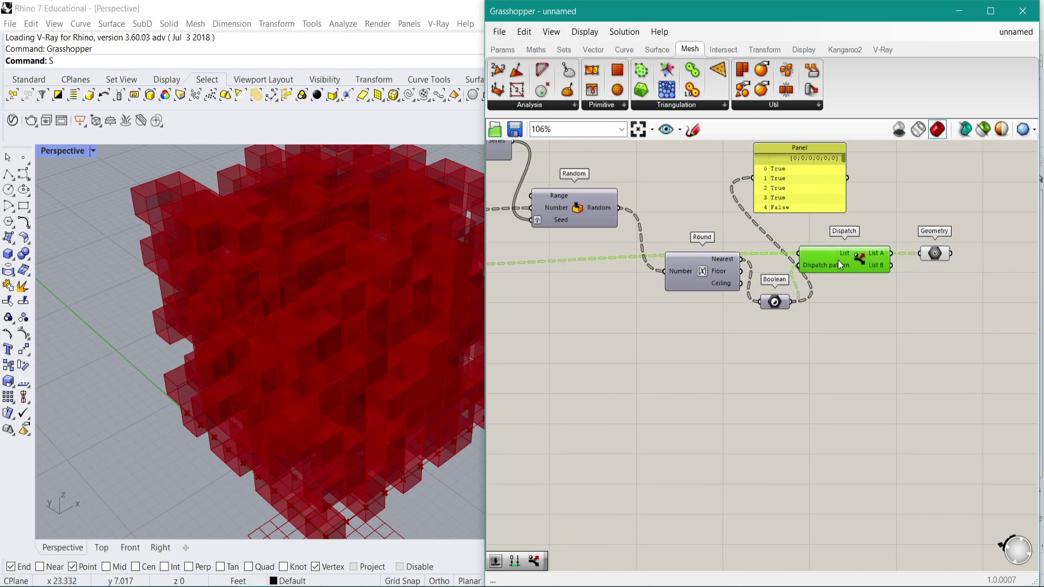
shift+click(936, 254)
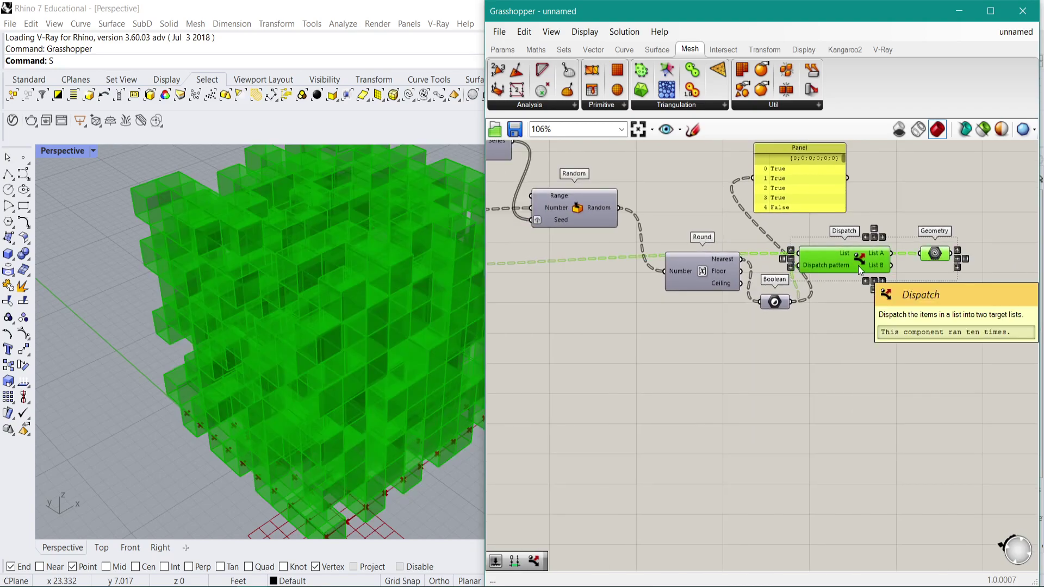
alt+drag(858, 265, 840, 389)
click(683, 383)
Wire the sphere Move's Geometry into the lower Dispatch's List and its List B into the lower Geometry parameter.
right_drag(696, 384, 790, 333)
right_drag(691, 301, 888, 289)
click(638, 258)
drag(646, 253, 970, 298)
drag(855, 324, 896, 328)
scroll(866, 330, up, 3)
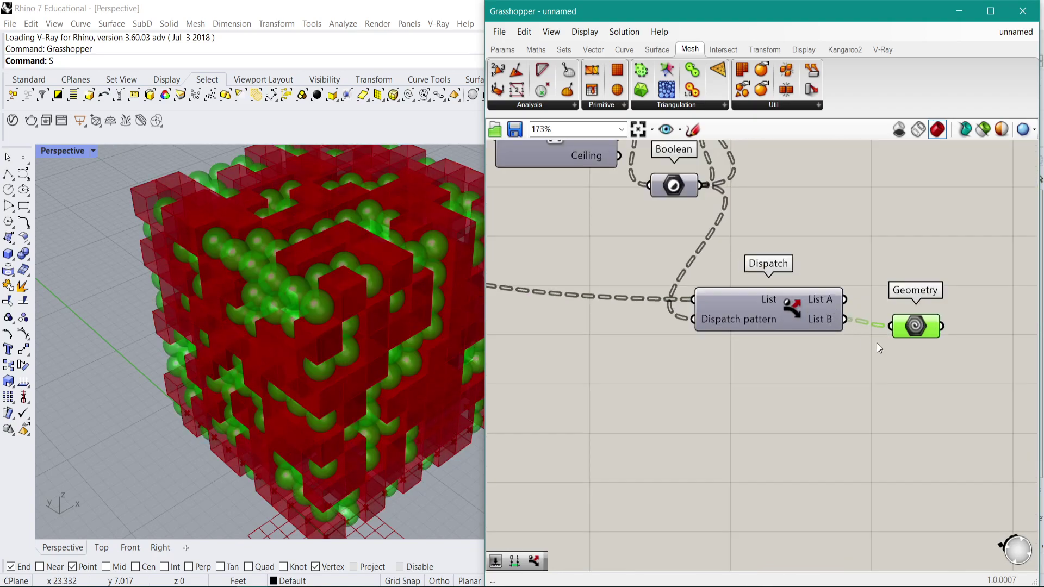
Examine the mix of boxes and spheres in the viewport and review the wiring of the definition.
mouse_move(314, 381)
right_down()
mouse_move(355, 333)
mouse_move(321, 365)
right_up()
click(538, 375)
right_drag(270, 345, 340, 347)
scroll(340, 347, up, 2)
right_drag(889, 352, 848, 377)
drag(875, 360, 875, 353)
scroll(872, 346, down, 5)
right_drag(560, 280, 810, 293)
scroll(805, 307, up, 5)
right_drag(1027, 318, 683, 305)
scroll(684, 304, down, 3)
right_drag(753, 303, 673, 302)
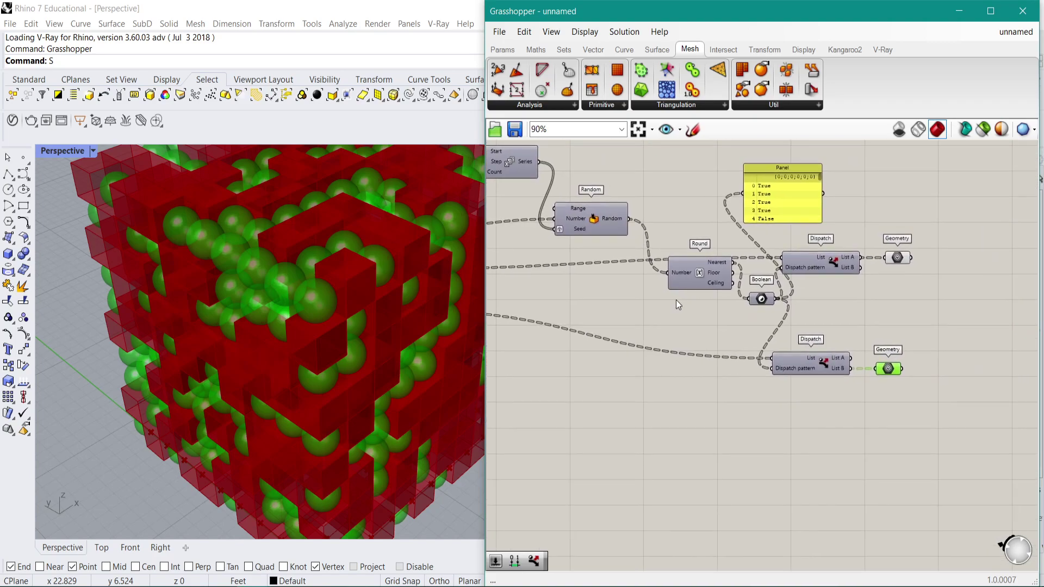
scroll(769, 291, up, 2)
mouse_move(770, 292)
right_drag(566, 276, 797, 293)
right_drag(773, 257, 473, 245)
Add a Stream Filter component between the two Geometry parameters and position it beyond them.
click(777, 382)
double_click(778, 383)
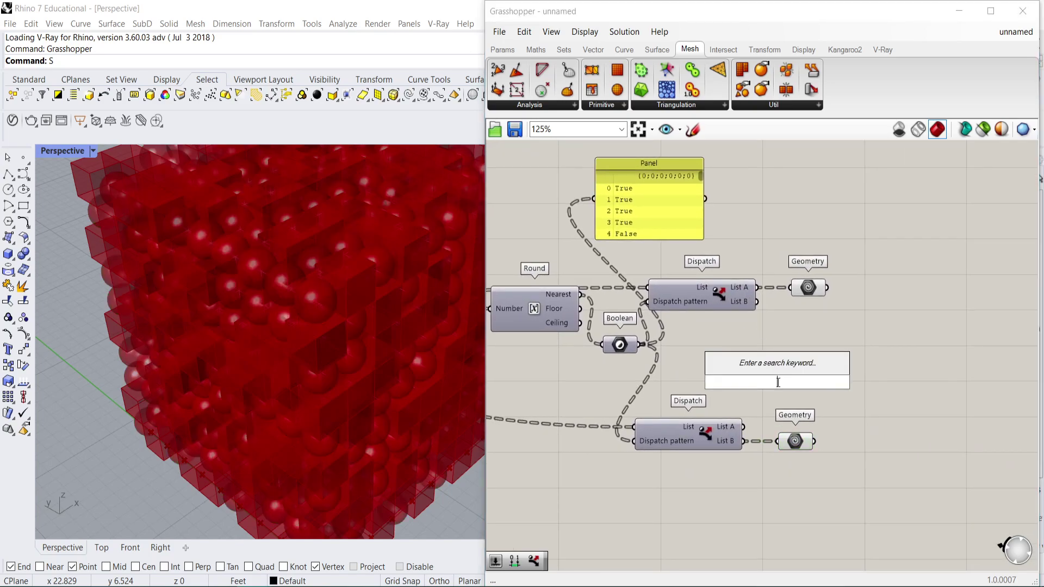
text(stream fil)
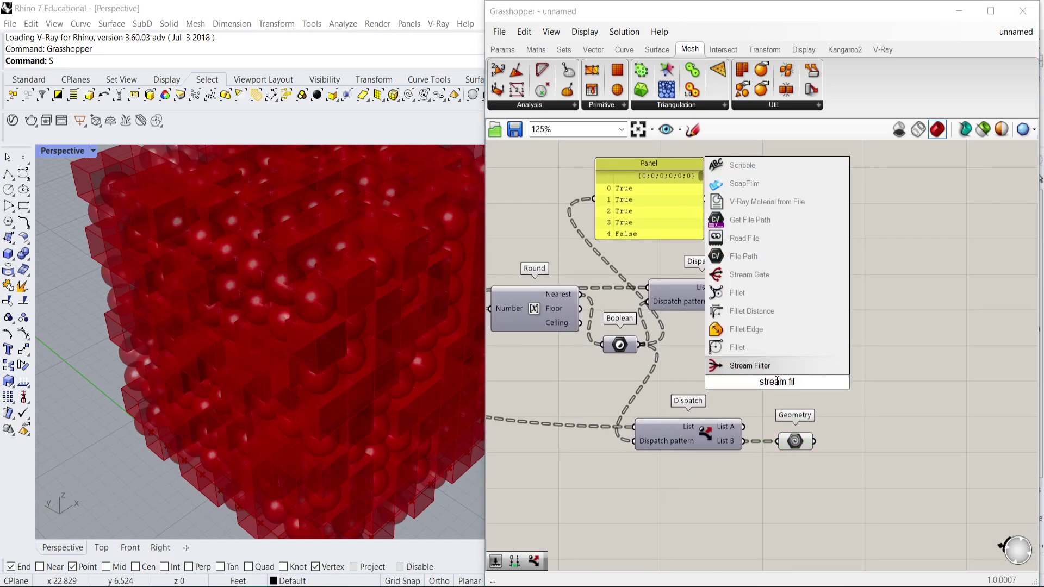
key(Return)
click(718, 382)
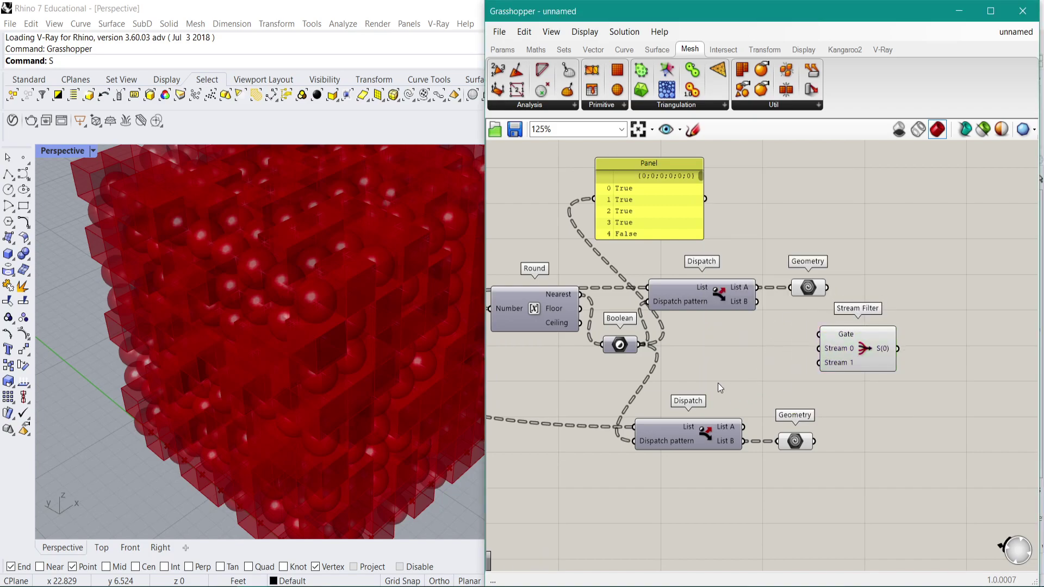
drag(862, 353, 886, 341)
right_drag(879, 338, 770, 329)
Duplicate the Stream Filter below the first one and wire each filter's S(0) output into its own Geometry parameter.
drag(700, 280, 811, 328)
drag(893, 278, 906, 416)
drag(705, 432, 884, 416)
click(781, 344)
alt+drag(781, 344, 884, 417)
drag(794, 432, 794, 425)
scroll(748, 387, up, 1)
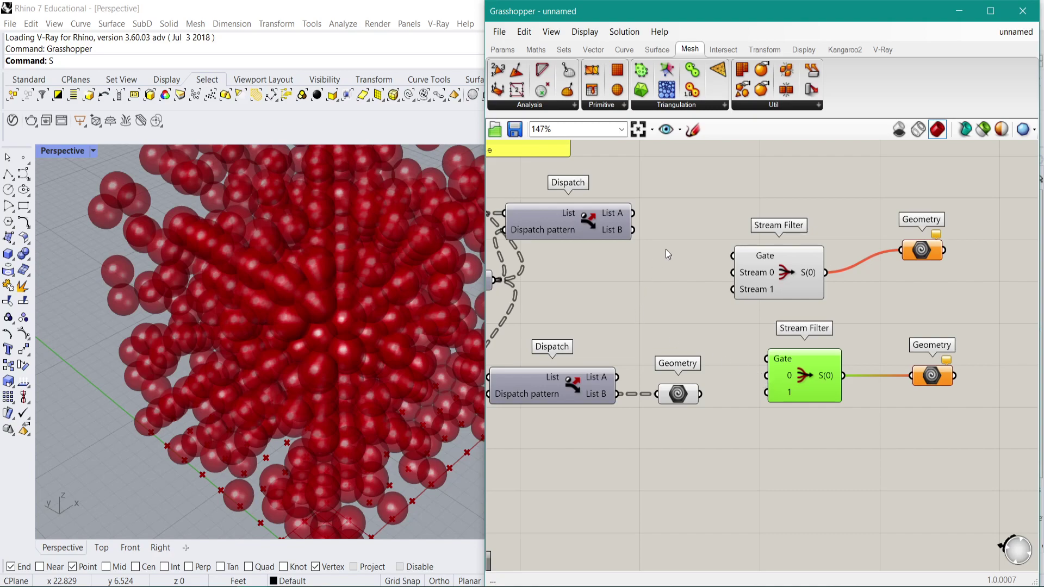
Add a Boolean Toggle, wire it into the upper Stream Filter's Gate, and rename the toggle "Switch".
double_click(622, 294)
text(toggl)
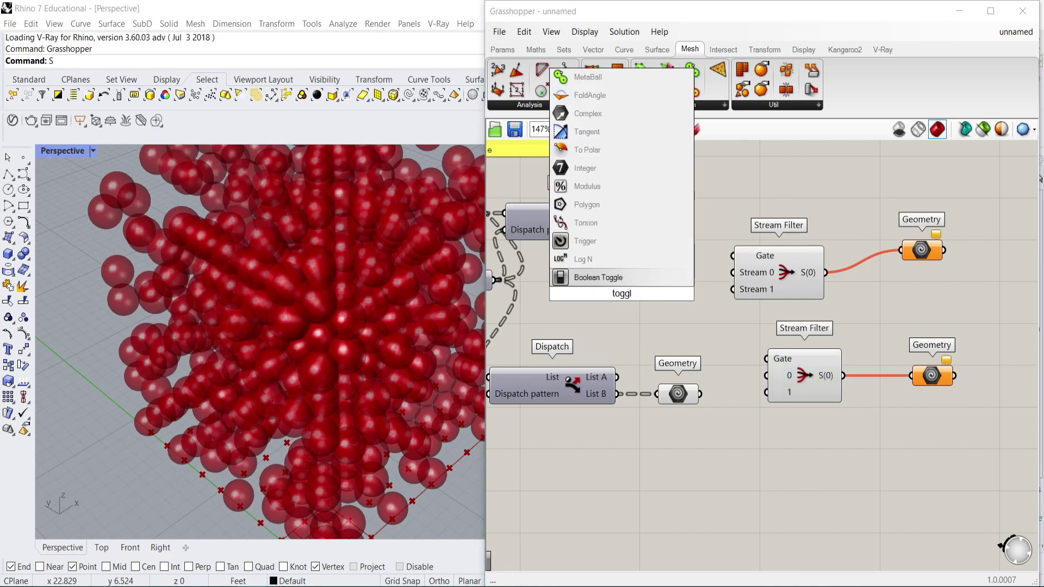
key(Return)
drag(687, 296, 733, 256)
right_click(602, 298)
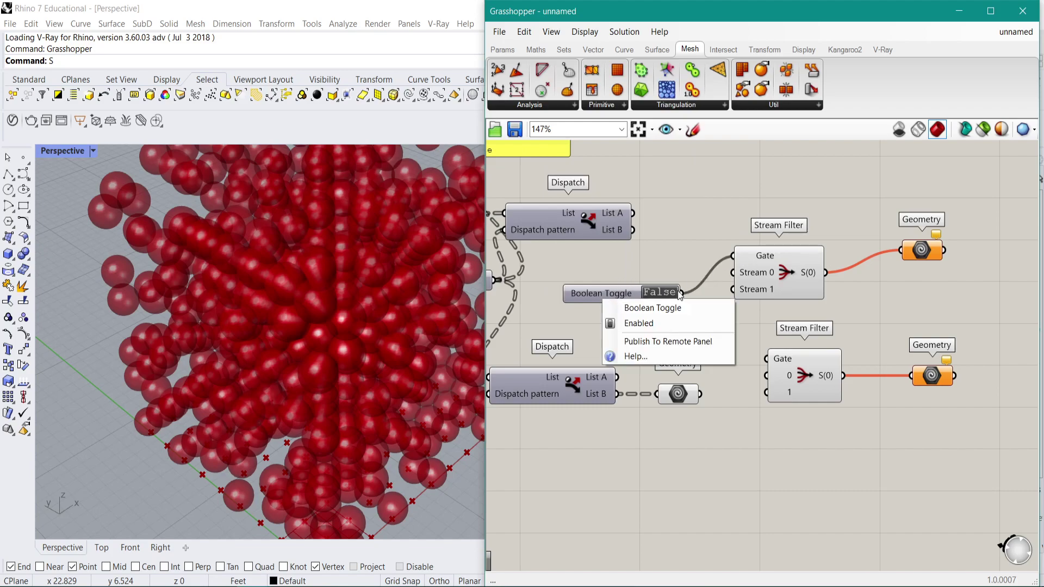
text(Switch)
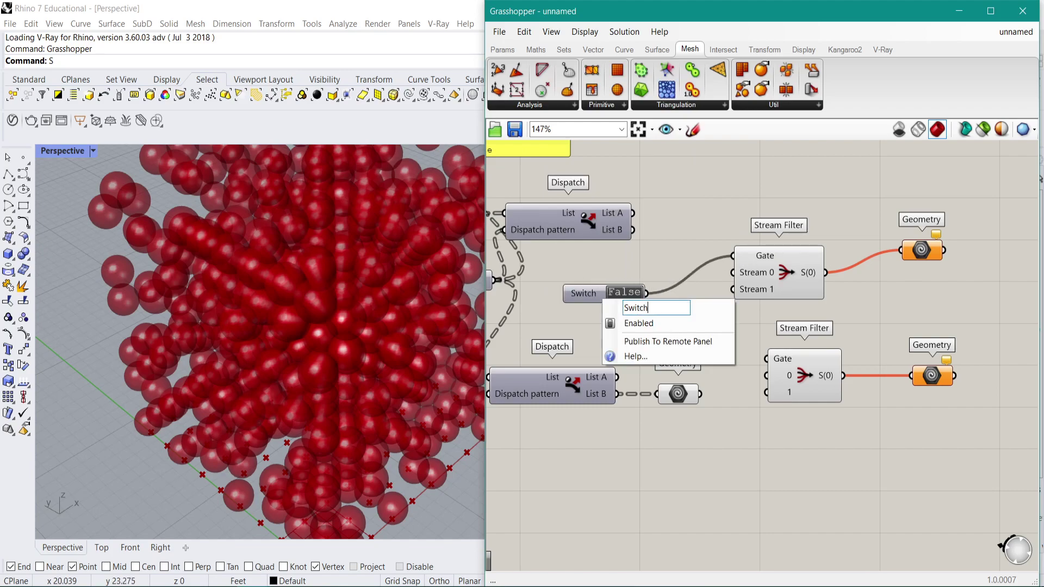
Delete the Geometry parameter after the lower Dispatch and wire its List A and List B into the lower Stream Filter's inputs 0 and 1.
right_drag(709, 233, 724, 270)
click(702, 433)
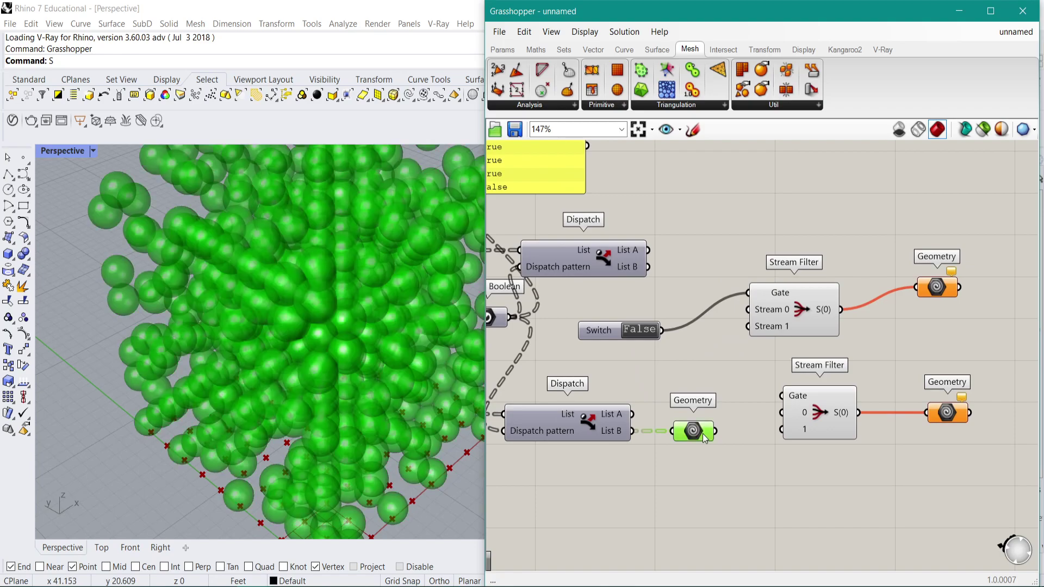
key(Delete)
drag(632, 414, 781, 413)
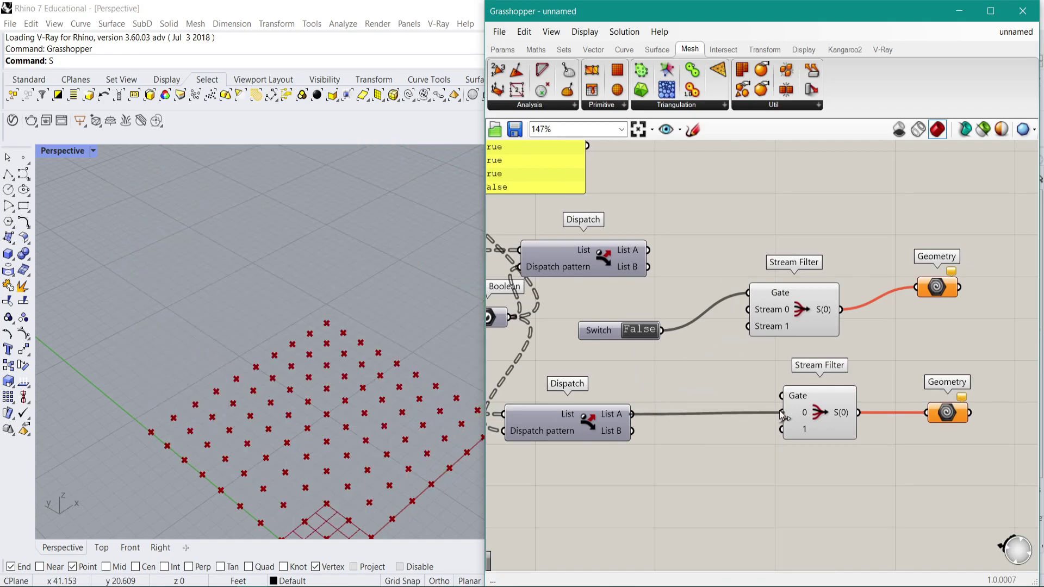
drag(632, 430, 782, 430)
Wire the upper Dispatch's List A into Stream 1 and List B into Stream 0, connect Switch to the lower Gate, and align the upper output.
drag(750, 336, 649, 250)
drag(648, 267, 808, 270)
drag(949, 295, 953, 258)
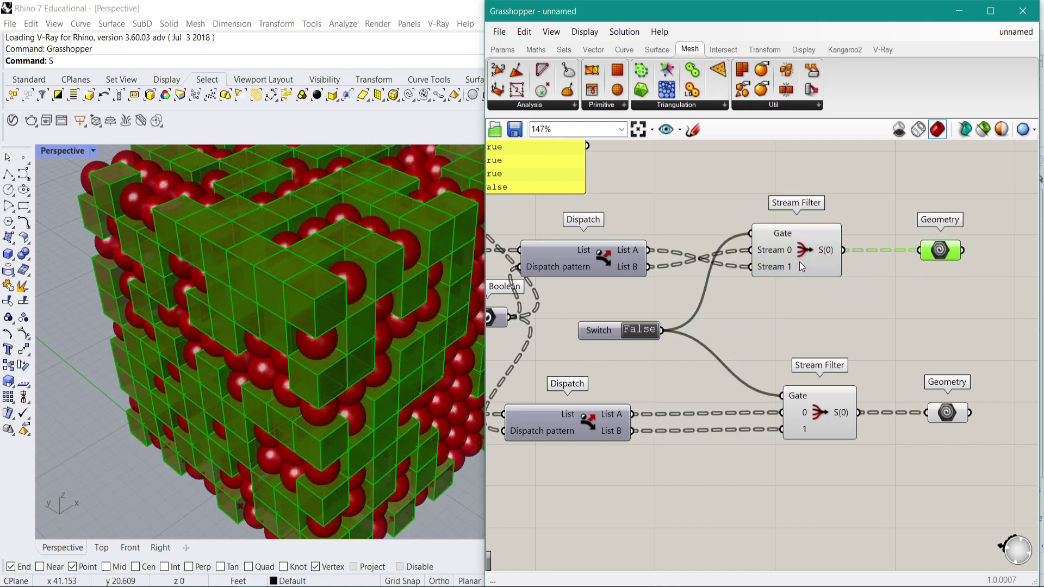
Compare the geometry held by the two output parameters and check the Switch's effect on them.
click(802, 266)
click(832, 426)
click(951, 415)
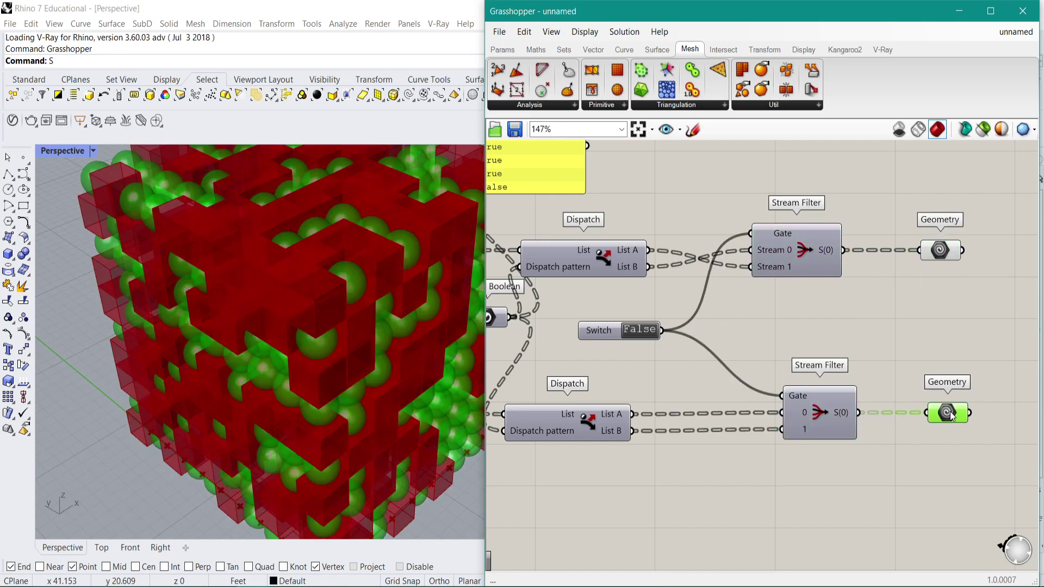
click(941, 251)
click(632, 334)
click(633, 334)
click(632, 334)
click(632, 334)
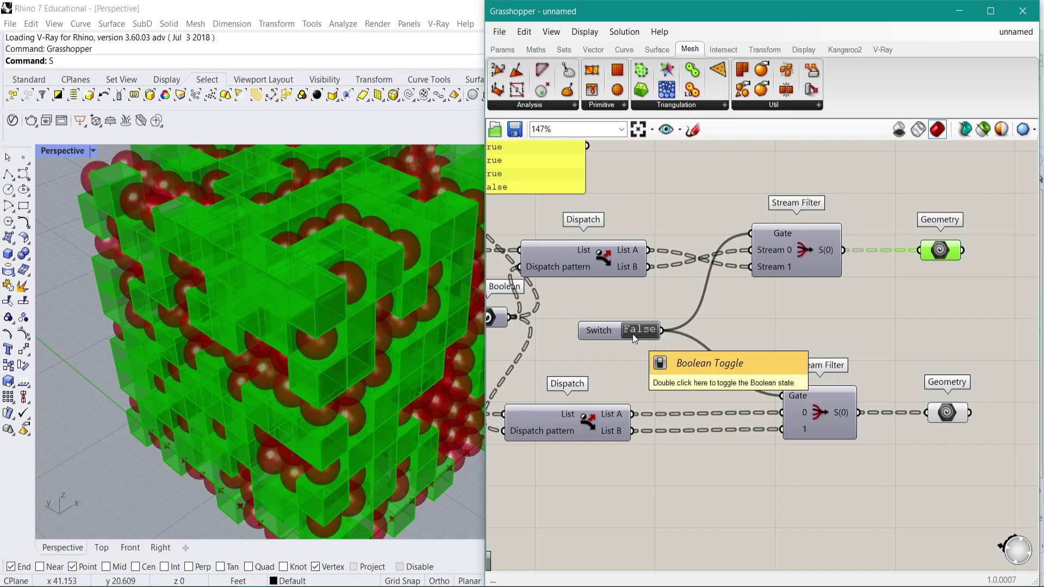
Add a 1.00 number slider with two decimals before the Random component and wire it into Random's Range.
scroll(634, 338, down, 4)
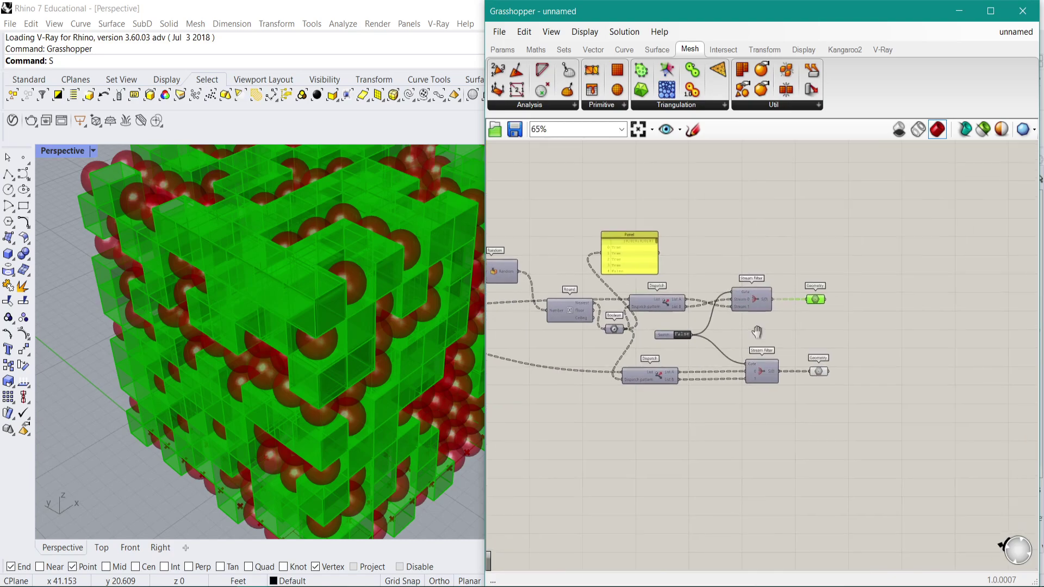
scroll(324, 305, up, 2)
scroll(324, 305, down, 3)
scroll(625, 235, up, 5)
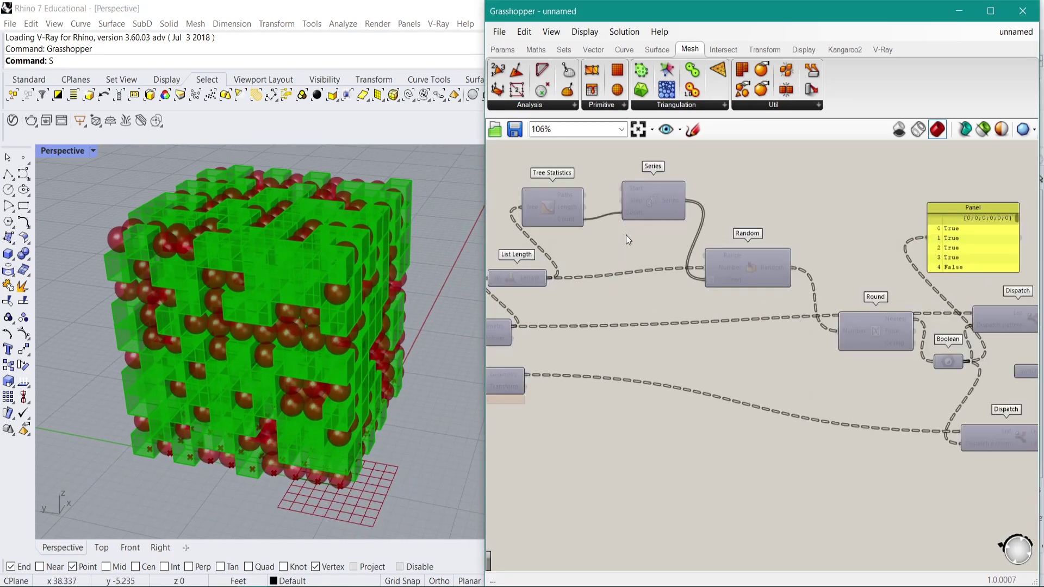
double_click(676, 261)
text(1.00)
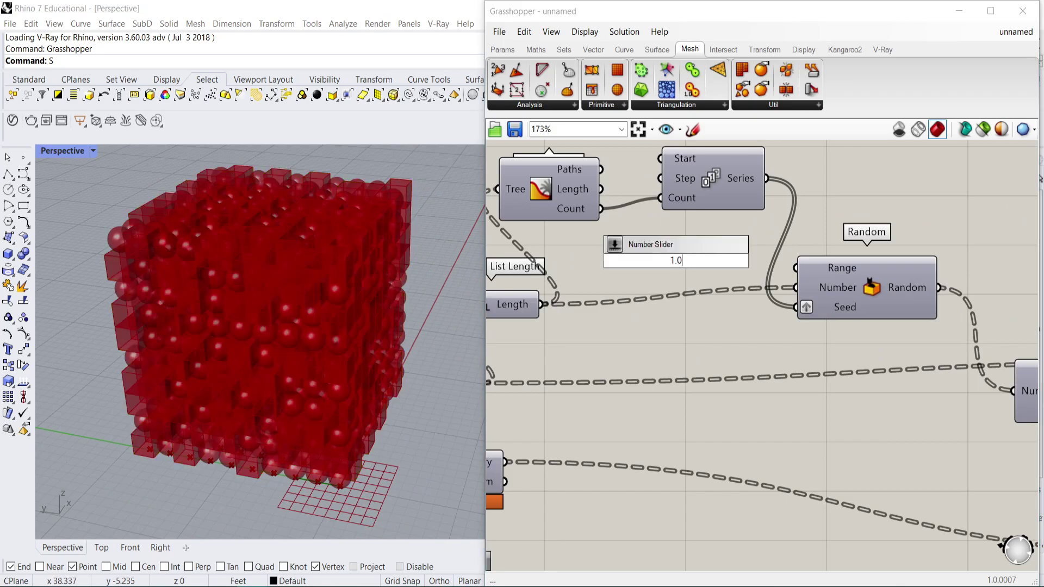
key(Return)
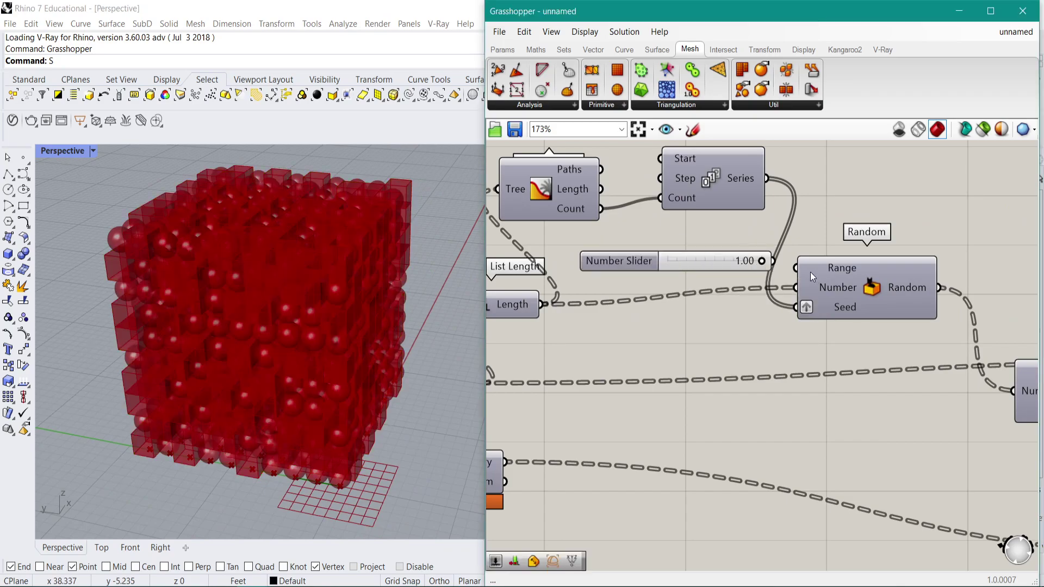
scroll(735, 266, up, 2)
drag(787, 265, 811, 272)
Set the upper limit of the Random range slider to 2.
double_click(597, 268)
click(670, 302)
text(2)
click(604, 403)
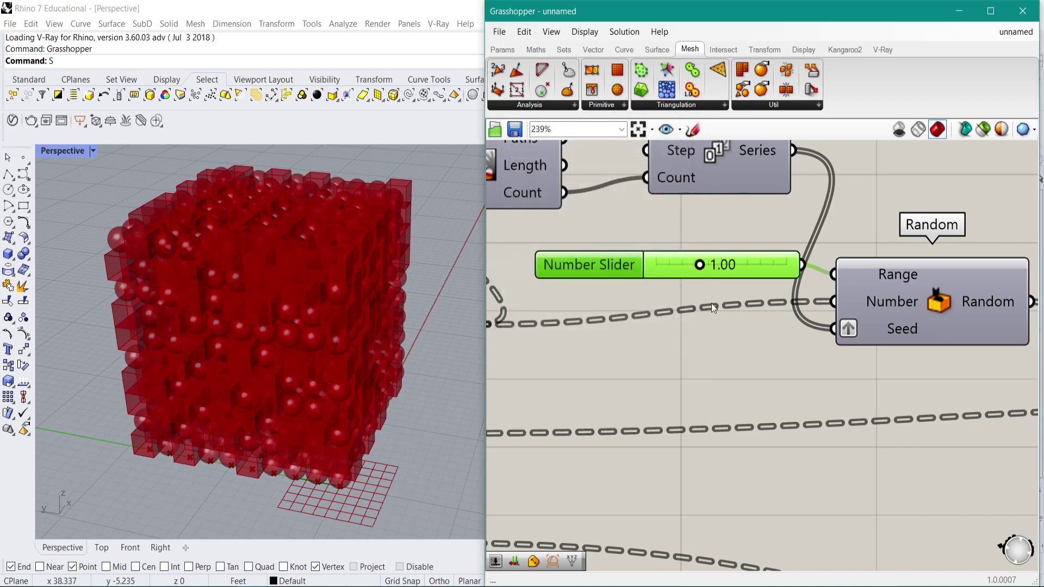
Set the Random range slider to 1.35 and move it beneath the CountTotal slider at the start of the definition.
drag(701, 265, 643, 357)
scroll(704, 262, down, 8)
scroll(643, 356, up, 3)
right_drag(641, 356, 822, 339)
scroll(672, 348, up, 2)
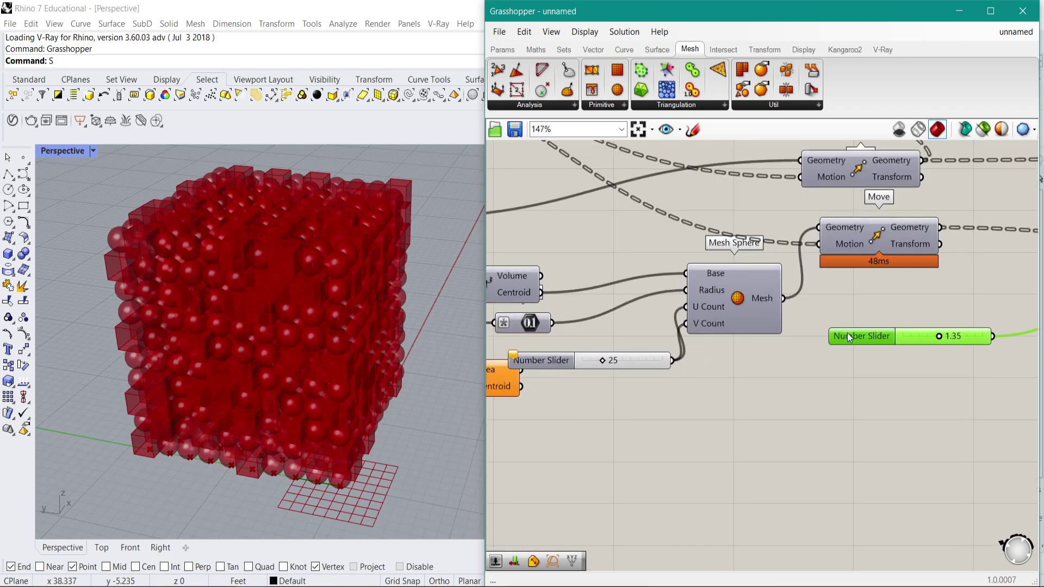
scroll(913, 326, down, 5)
right_drag(913, 324, 654, 330)
Set the CountTotal slider to 20 and inspect the enlarged cube in the Perspective viewport.
scroll(618, 292, up, 10)
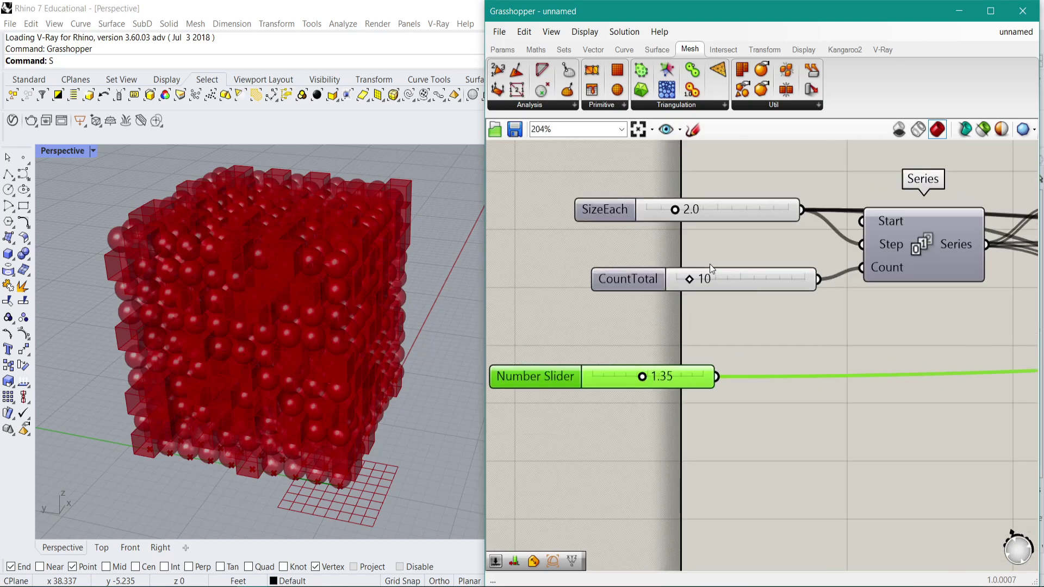
drag(690, 281, 705, 281)
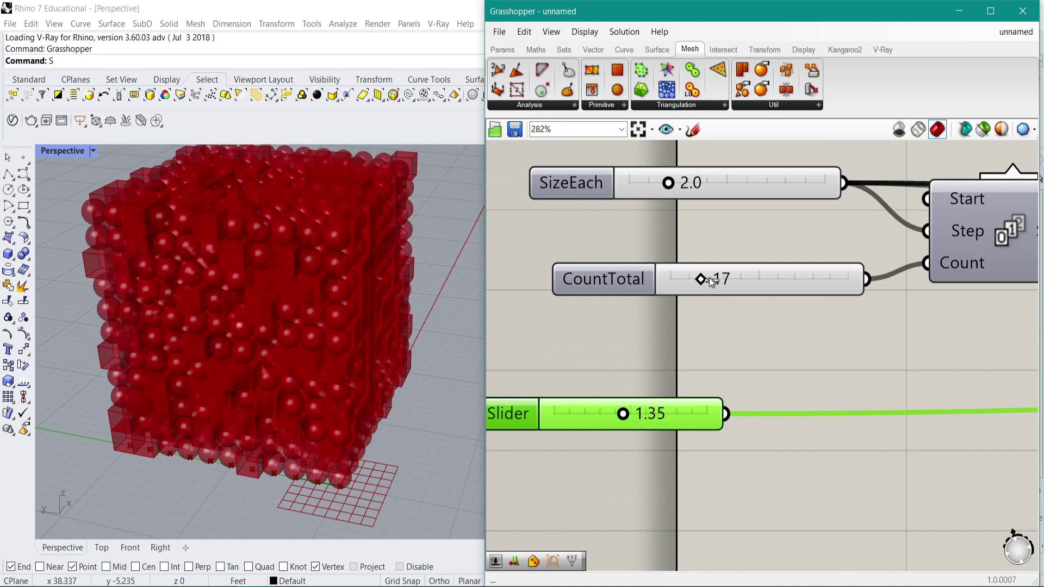
scroll(449, 334, down, 5)
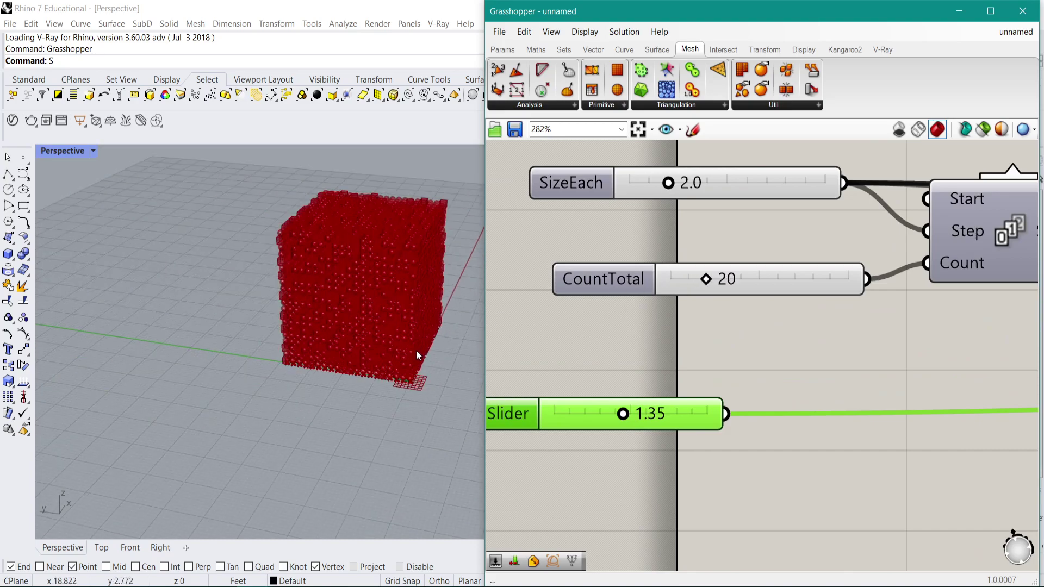
scroll(737, 265, up, 2)
scroll(737, 266, up, 2)
scroll(409, 292, up, 4)
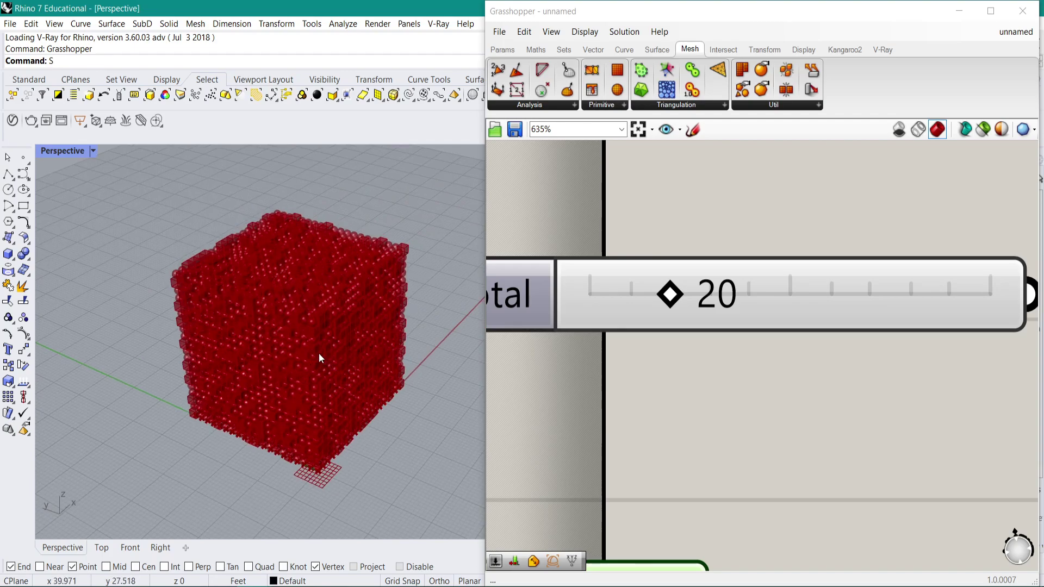
scroll(318, 351, down, 2)
scroll(306, 320, up, 5)
Try different values on the Random range slider, ending at 1.91, to compare the mix of boxes and spheres.
right_drag(683, 392, 775, 218)
scroll(775, 223, down, 2)
right_drag(772, 266, 818, 246)
drag(686, 343, 660, 344)
right_drag(715, 329, 686, 332)
mouse_move(621, 348)
mouse_down()
mouse_move(542, 349)
mouse_move(626, 349)
mouse_up()
right_drag(355, 387, 354, 365)
scroll(354, 365, down, 4)
scroll(354, 364, up, 4)
drag(617, 348, 692, 349)
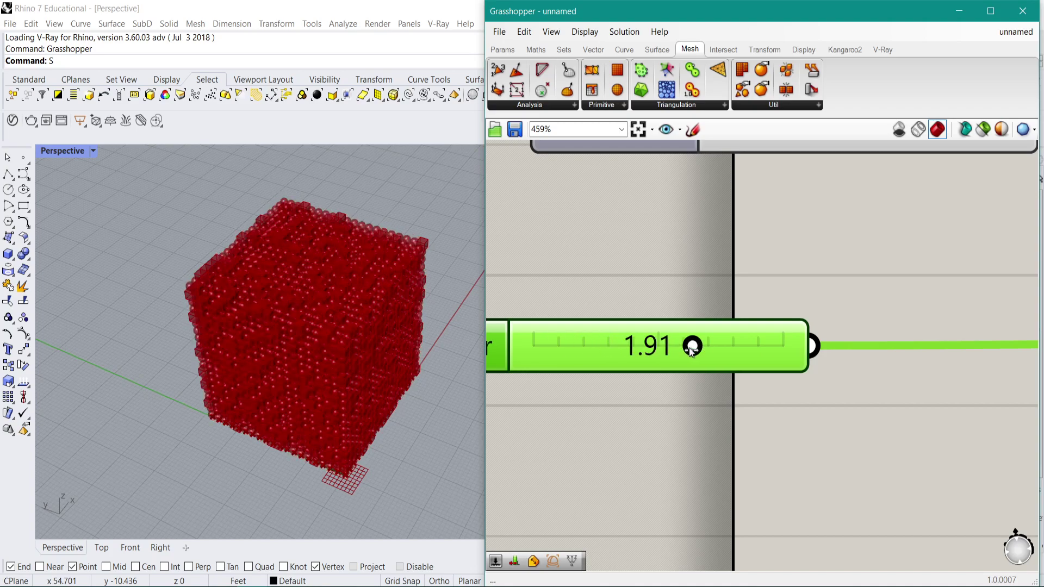
Try the Random range slider at 2 and set it back to 1.00.
scroll(691, 349, up, 1)
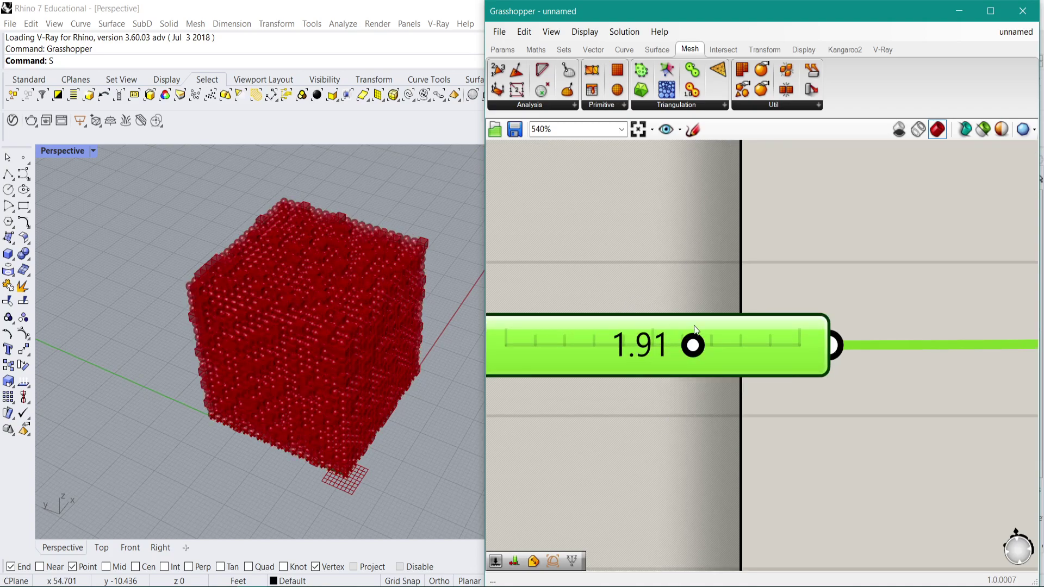
double_click(731, 356)
text(2)
key(Return)
double_click(583, 354)
text(1)
key(Return)
Review the definition from the input sliders through the Box Rectangle, Mesh Sphere and Move components to the output Geometry parameters.
scroll(778, 269, down, 10)
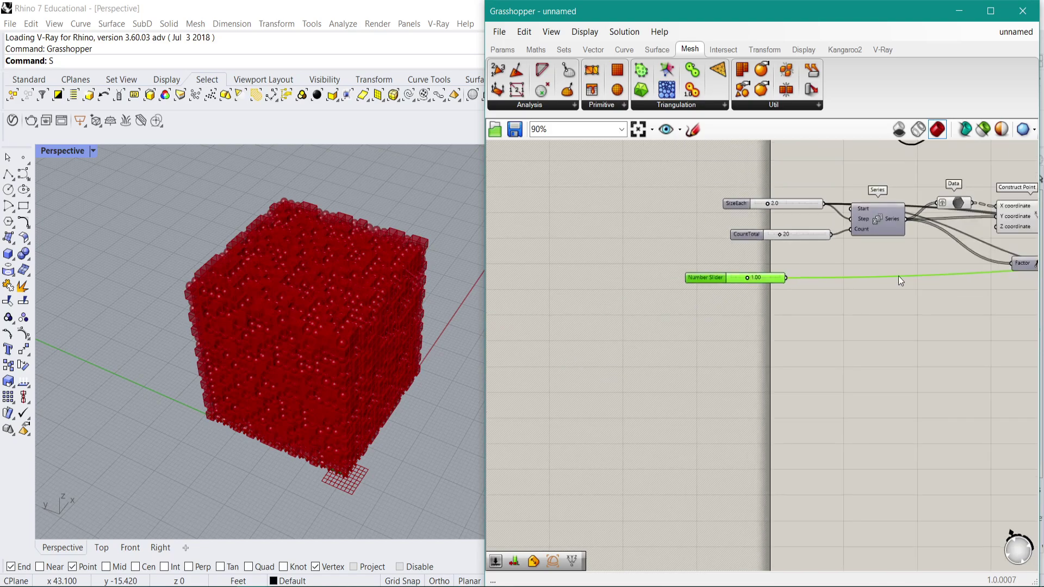
scroll(769, 278, up, 3)
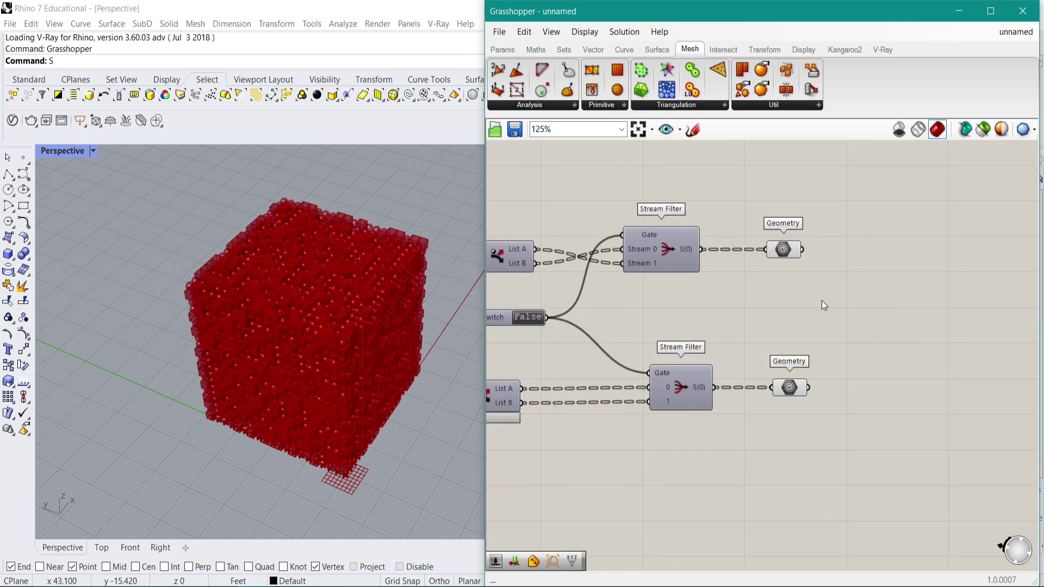
scroll(335, 328, up, 5)
scroll(622, 334, down, 4)
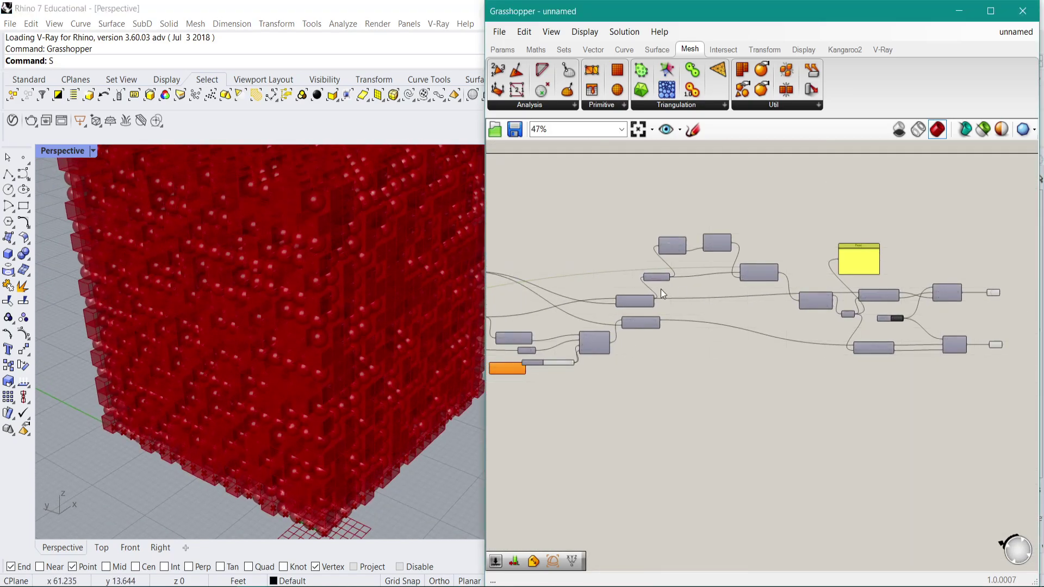
scroll(759, 292, up, 3)
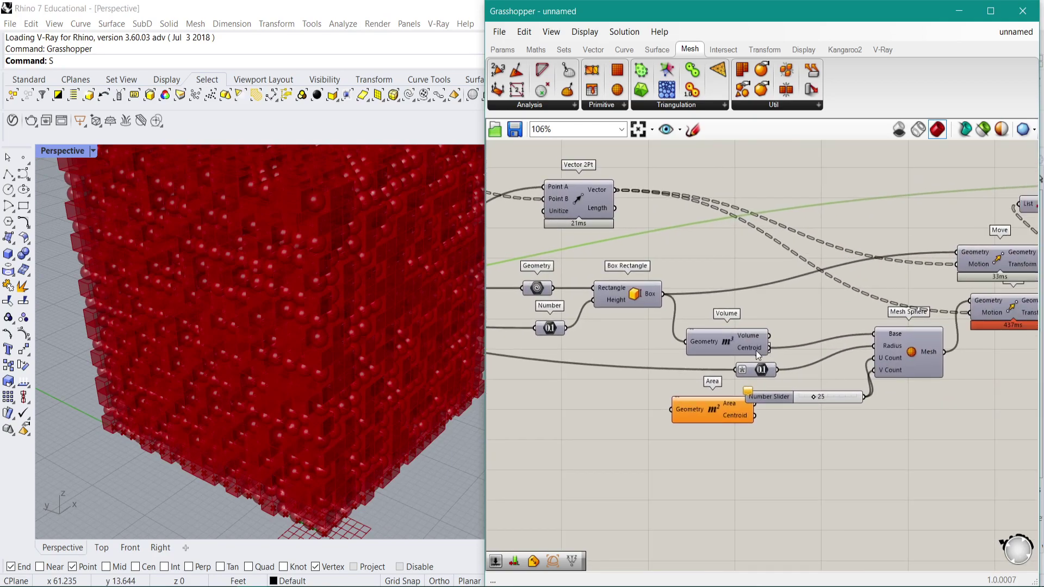
click(714, 298)
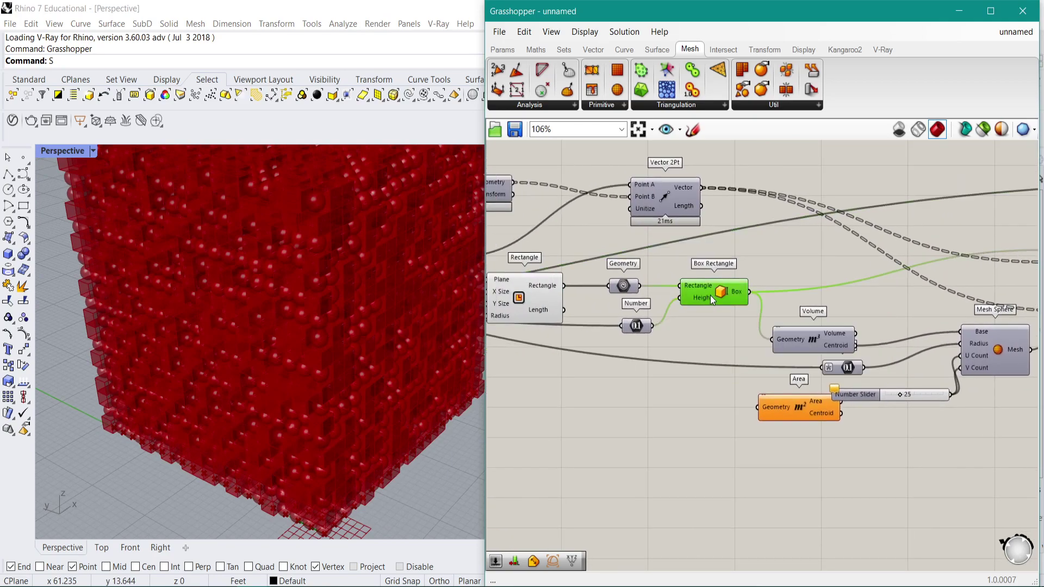
mouse_move(713, 289)
right_down()
mouse_move(778, 274)
mouse_move(696, 296)
right_up()
right_drag(525, 318, 574, 306)
click(533, 300)
right_drag(930, 329, 744, 306)
click(884, 288)
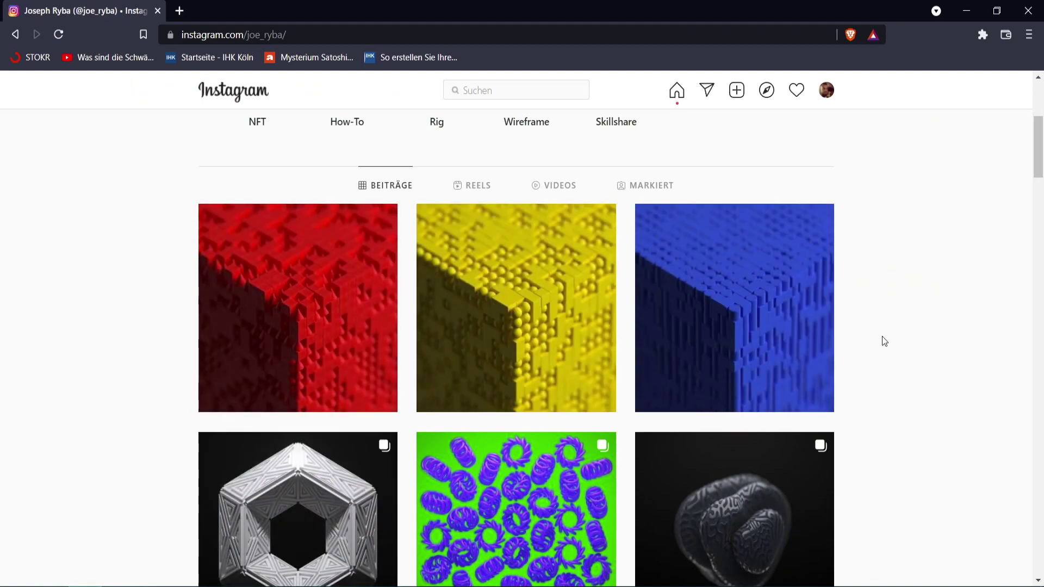
Switch to the Instagram profile in the browser and examine the blue and red cube posts as references.
click(815, 259)
key(Escape)
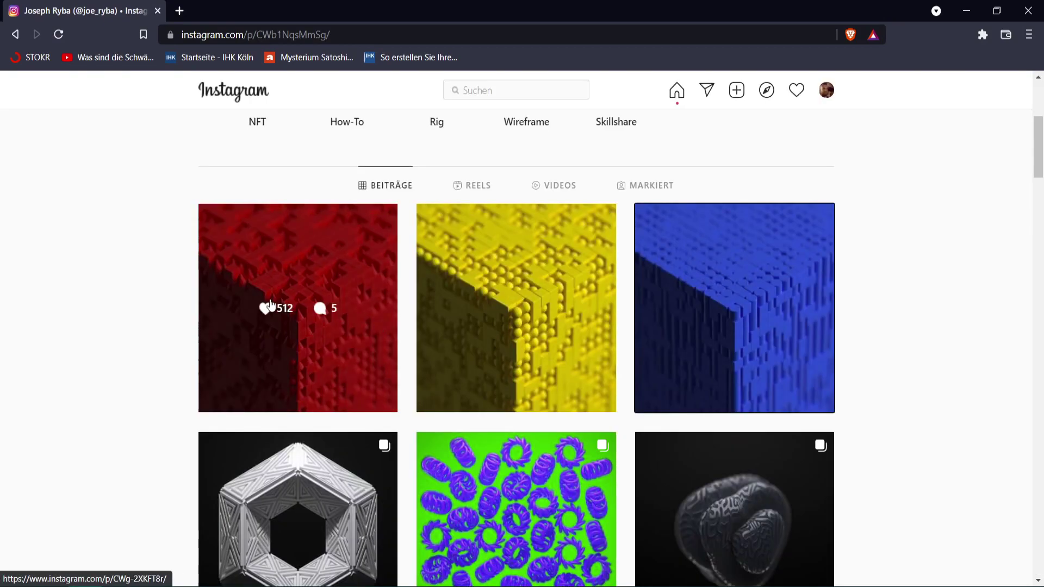
click(302, 253)
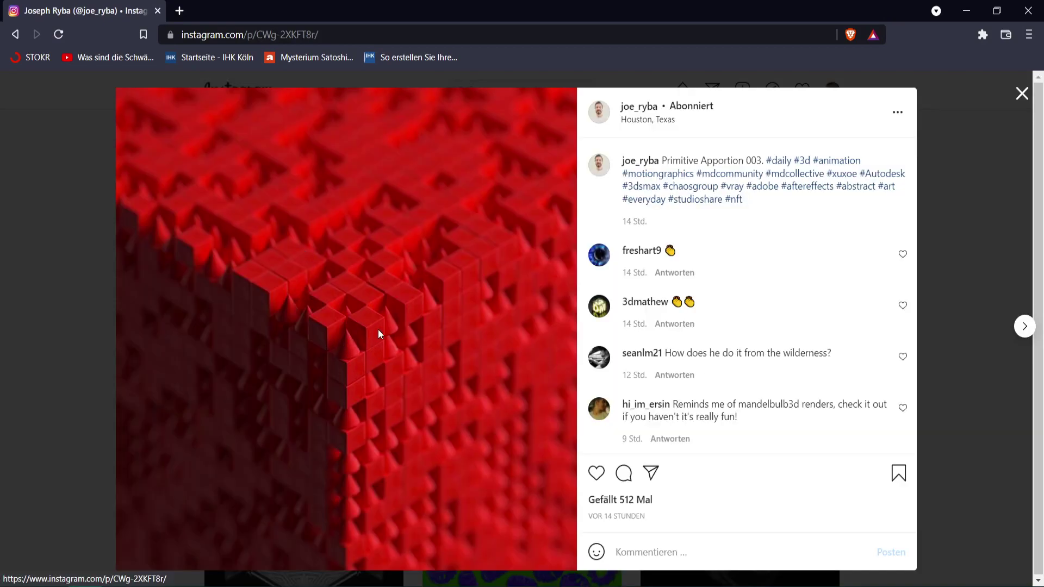
key(Escape)
click(967, 11)
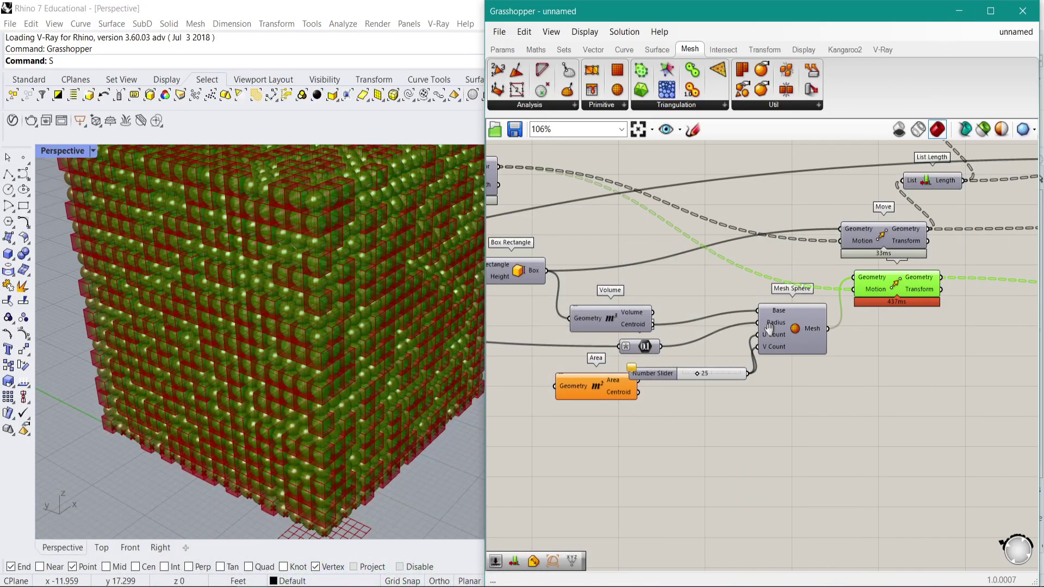
Return to Grasshopper and bake the upper output Geometry parameter's boxes onto Layer 01.
right_drag(776, 332, 530, 354)
right_drag(782, 303, 525, 340)
click(747, 330)
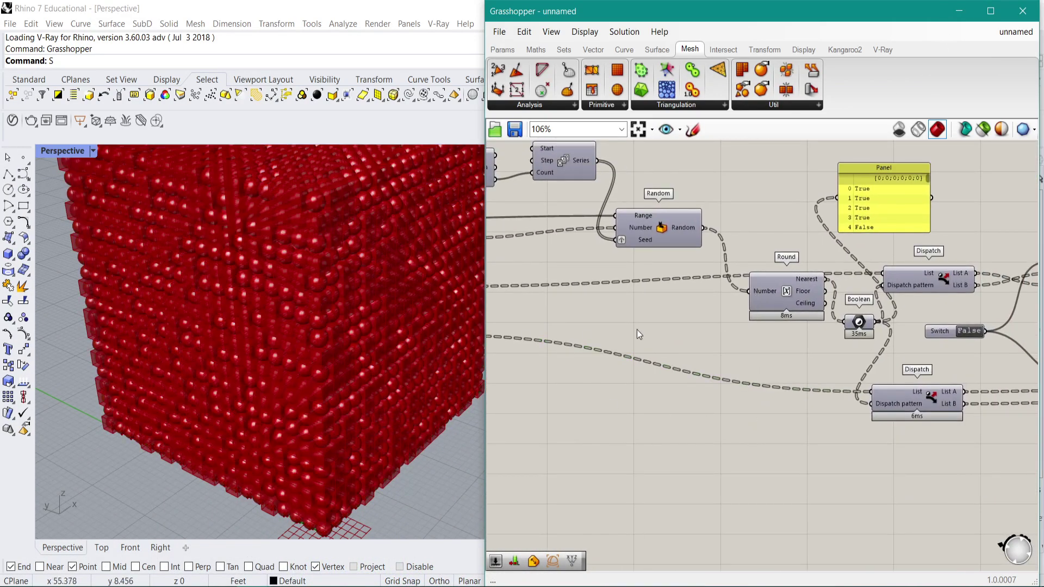
scroll(785, 365, down, 3)
right_drag(1021, 327, 790, 289)
scroll(795, 289, up, 3)
click(794, 252)
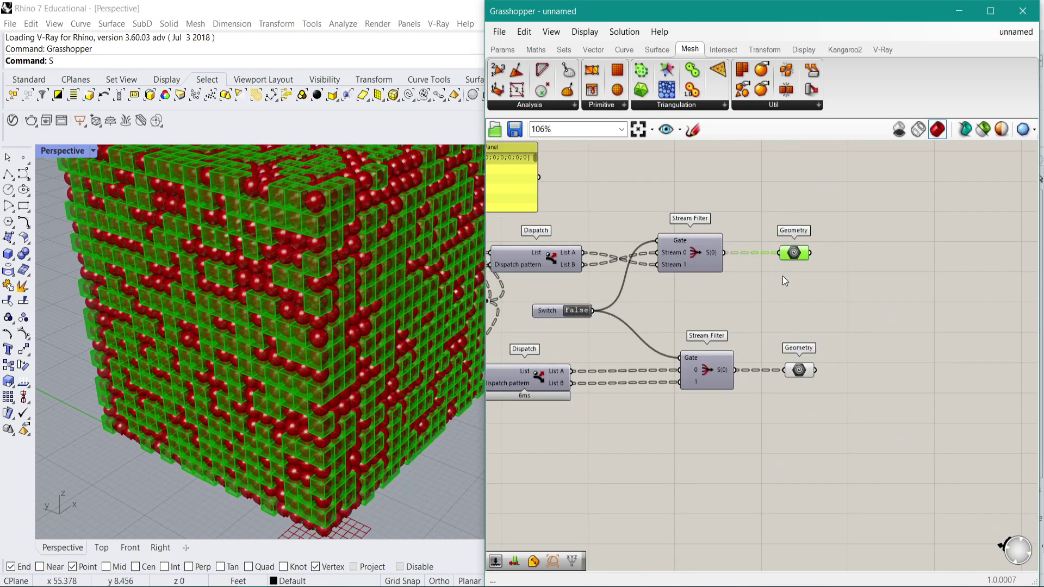
scroll(794, 253, up, 3)
right_click(795, 255)
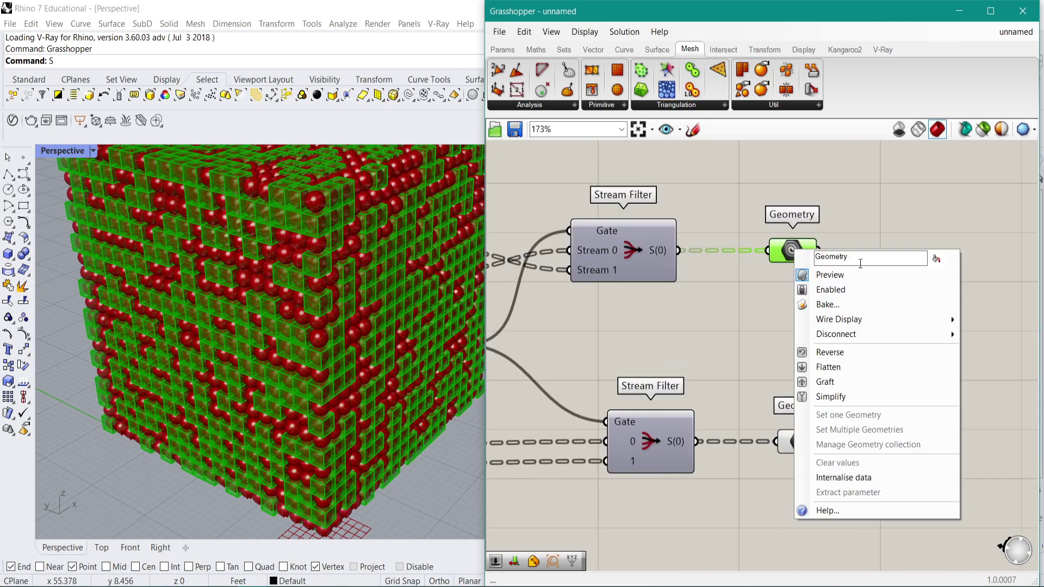
click(827, 304)
click(836, 213)
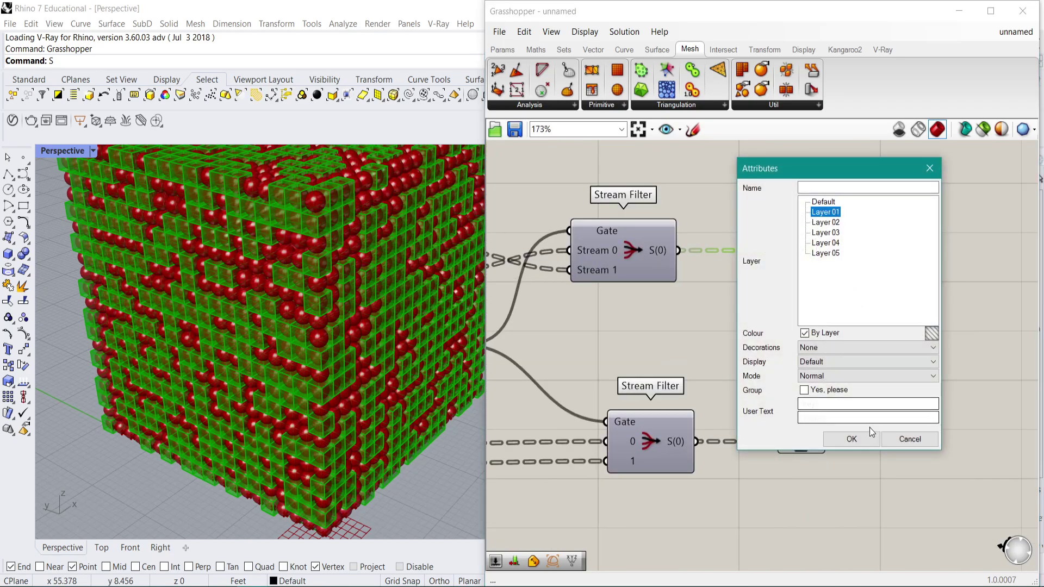
click(853, 438)
Bake the lower output Geometry parameter's spheres onto a different layer from the boxes.
click(803, 445)
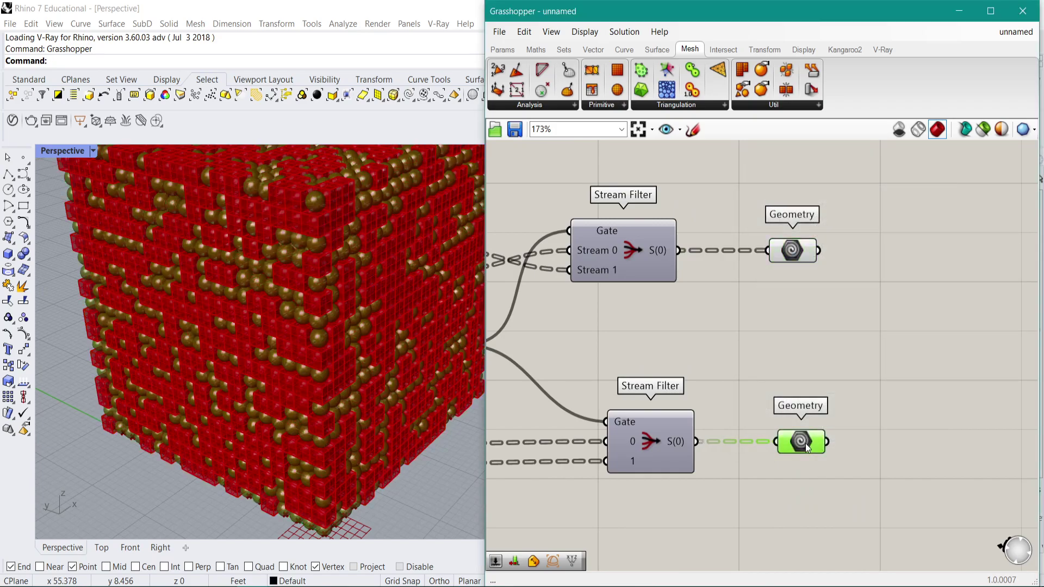
right_click(807, 447)
click(845, 374)
click(829, 301)
click(854, 503)
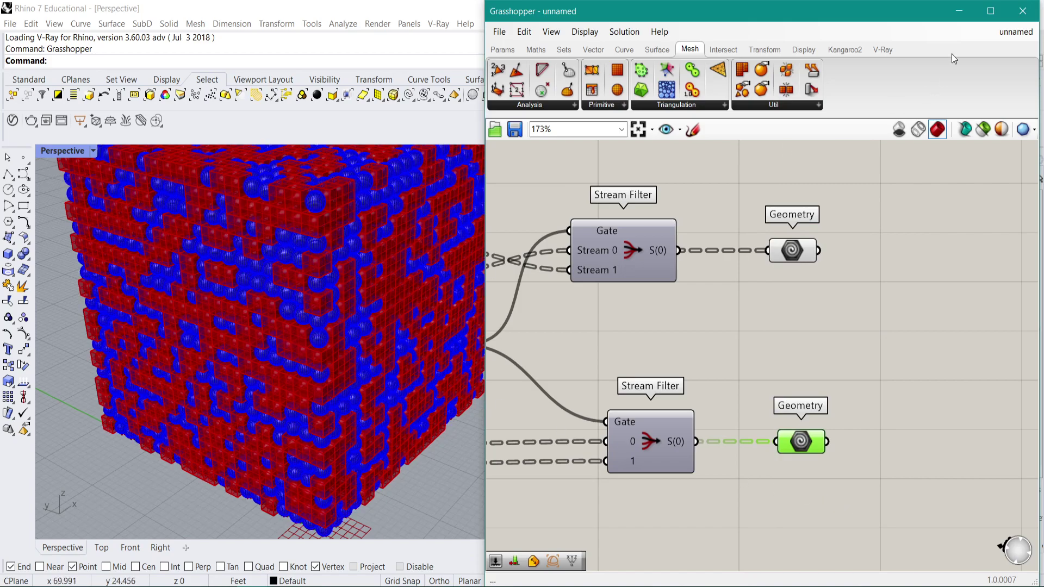
Minimize Grasshopper to reveal the baked geometry in Rhino and set the Perspective viewport's display mode to Arctic.
click(960, 14)
scroll(441, 283, up, 5)
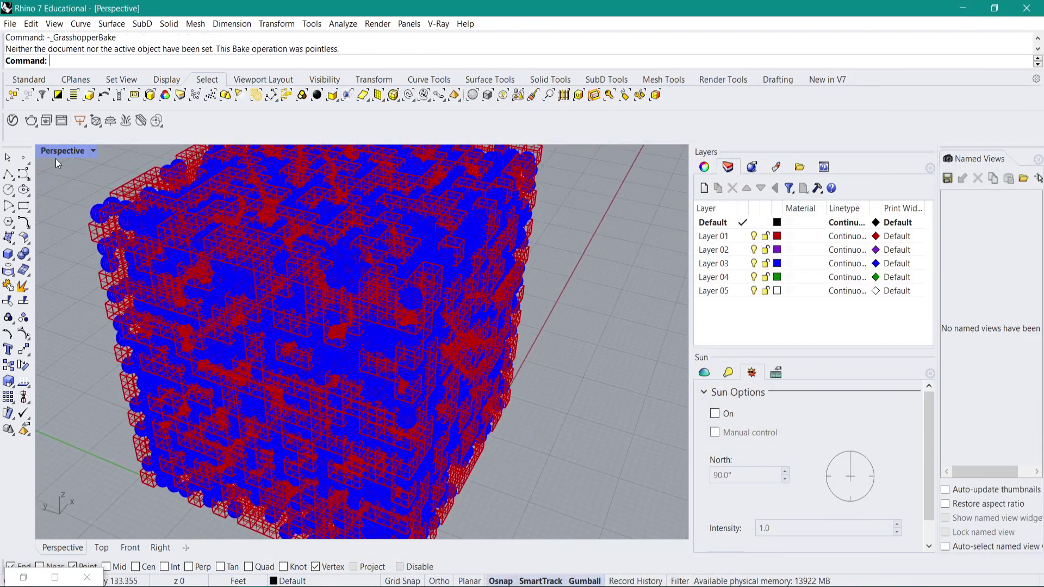
click(57, 152)
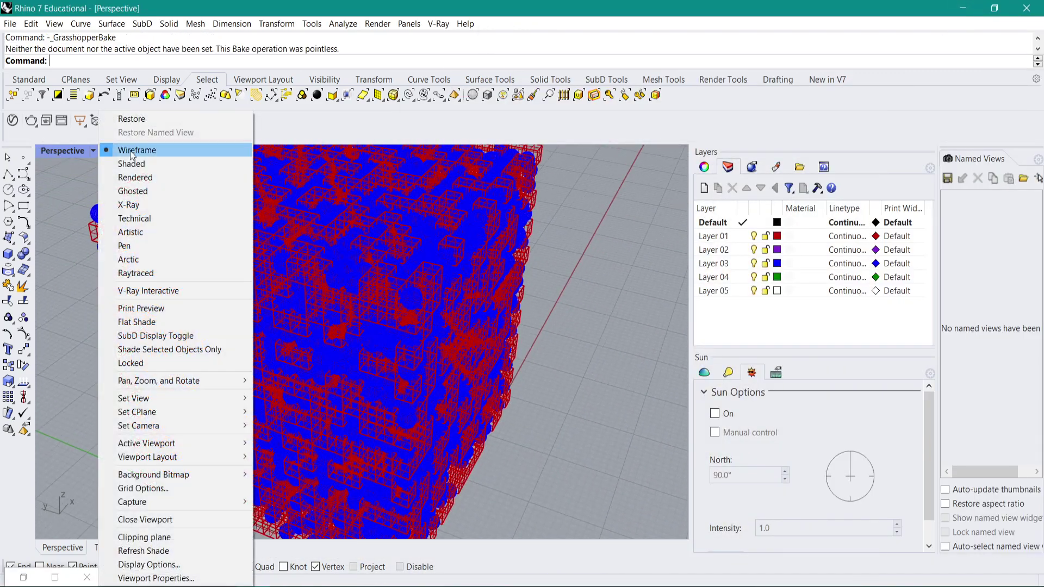
click(129, 259)
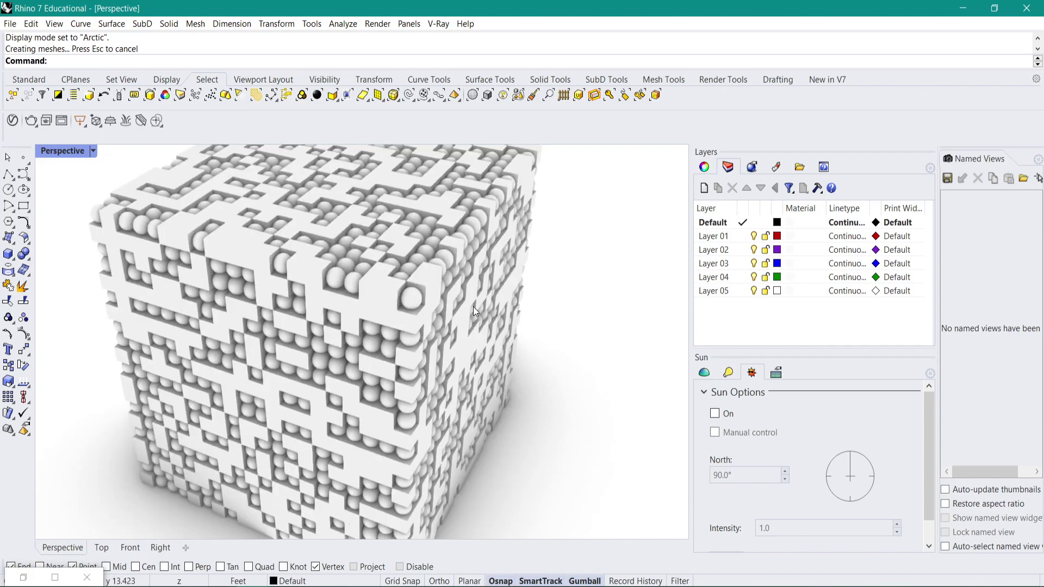
Examine the baked boxes and spheres around the cube's near corner up close and from several angles.
right_drag(473, 307, 443, 272)
right_drag(397, 321, 381, 260)
scroll(288, 286, up, 6)
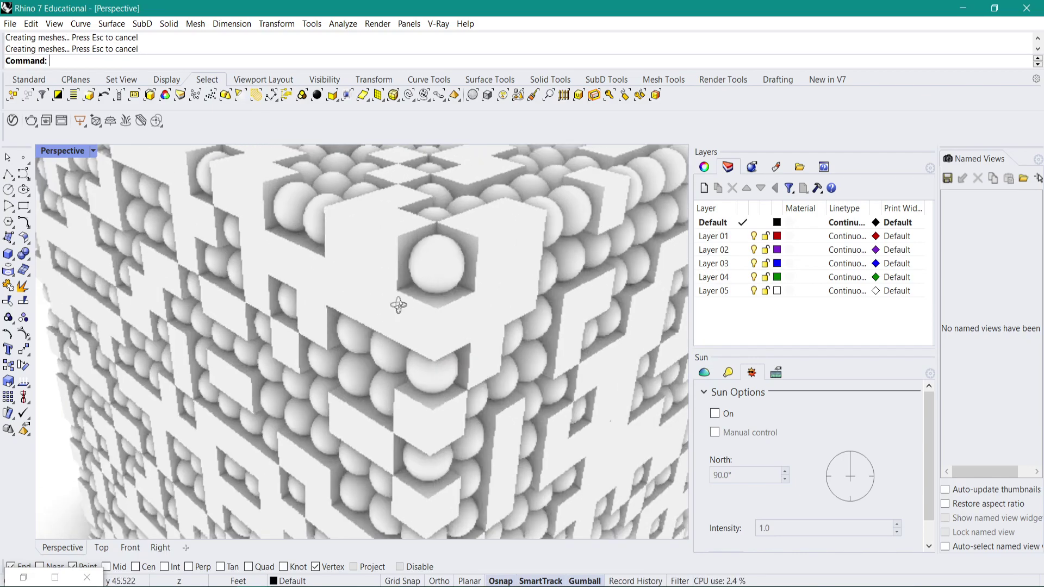
mouse_move(379, 282)
right_down()
mouse_move(473, 187)
mouse_move(372, 279)
right_up()
scroll(371, 282, up, 10)
scroll(403, 324, up, 3)
scroll(404, 324, down, 11)
right_drag(418, 311, 397, 410)
scroll(351, 390, down, 10)
scroll(397, 410, up, 6)
scroll(417, 411, down, 2)
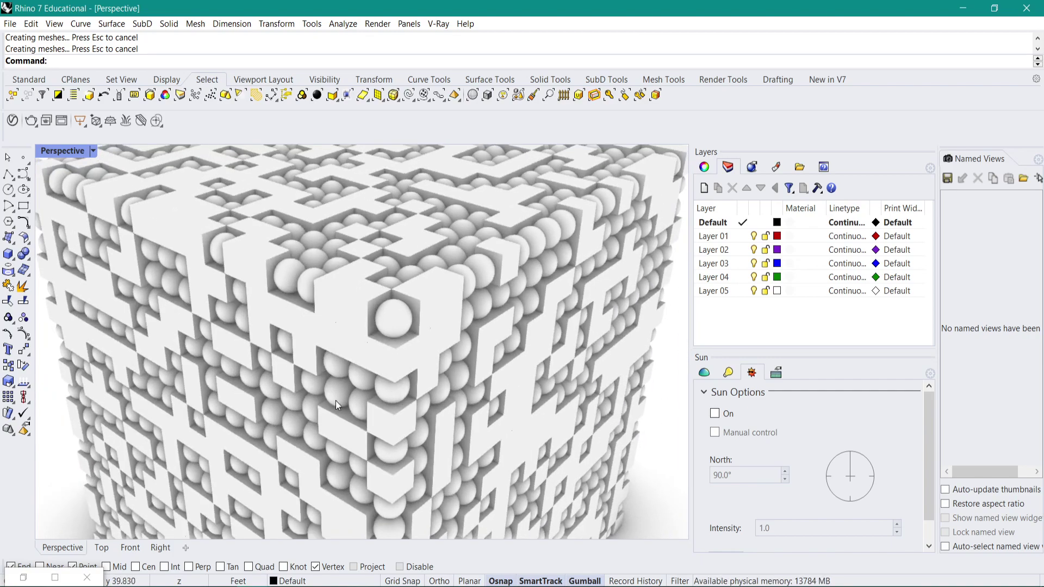
Switch to the Instagram profile and the 212221_Btc.Denoiser.png image in Photos to view the reference cubes, and return to Rhino.
mouse_move(85, 586)
click(89, 554)
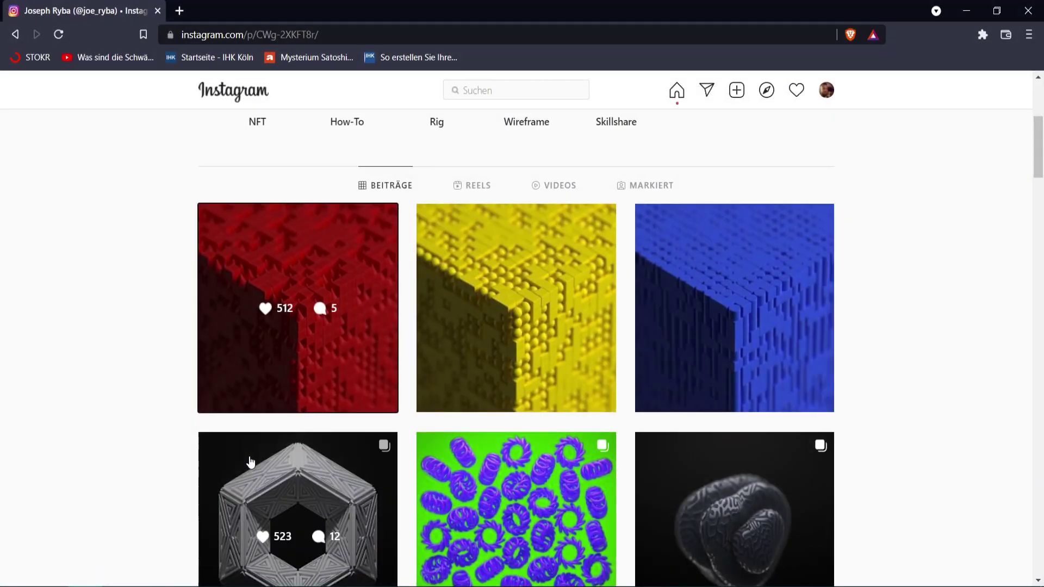
scroll(598, 261, up, 5)
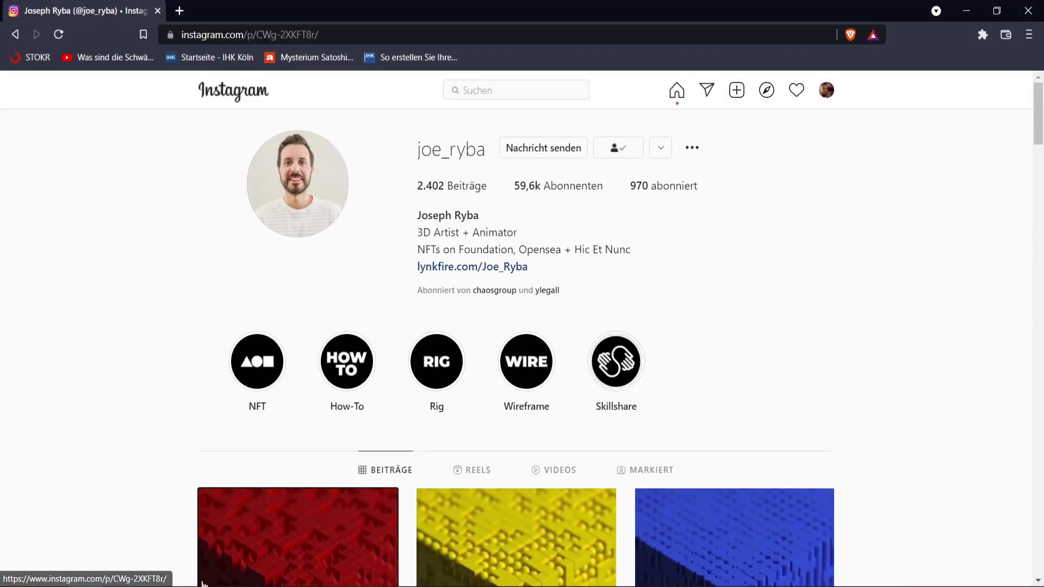
click(287, 586)
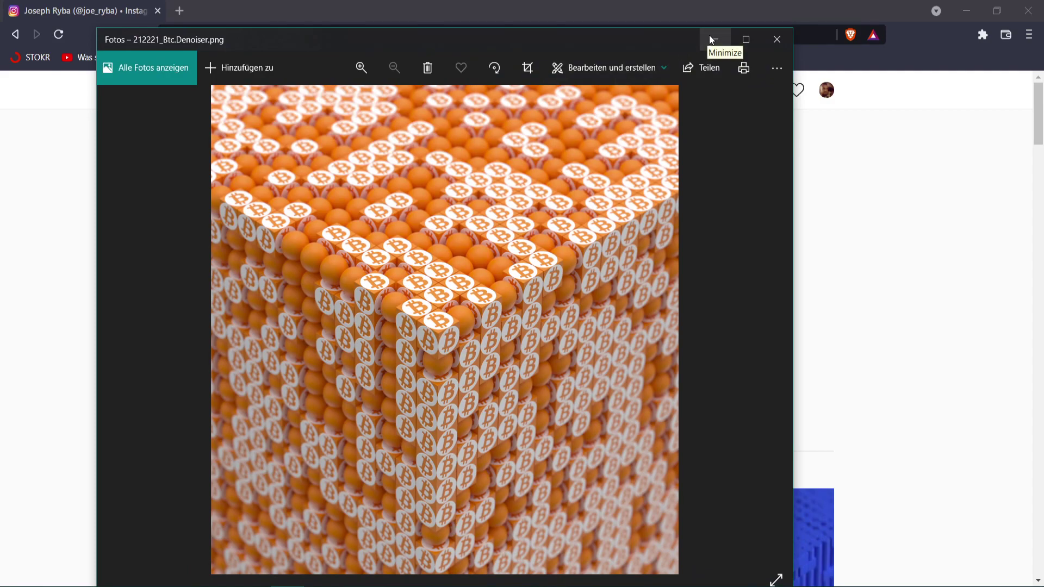
click(713, 39)
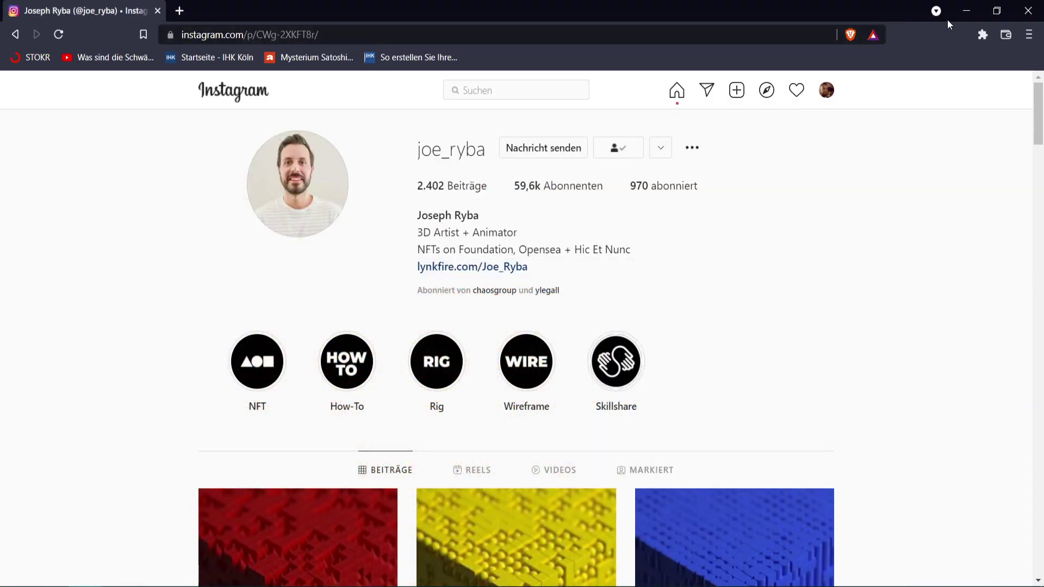
click(963, 11)
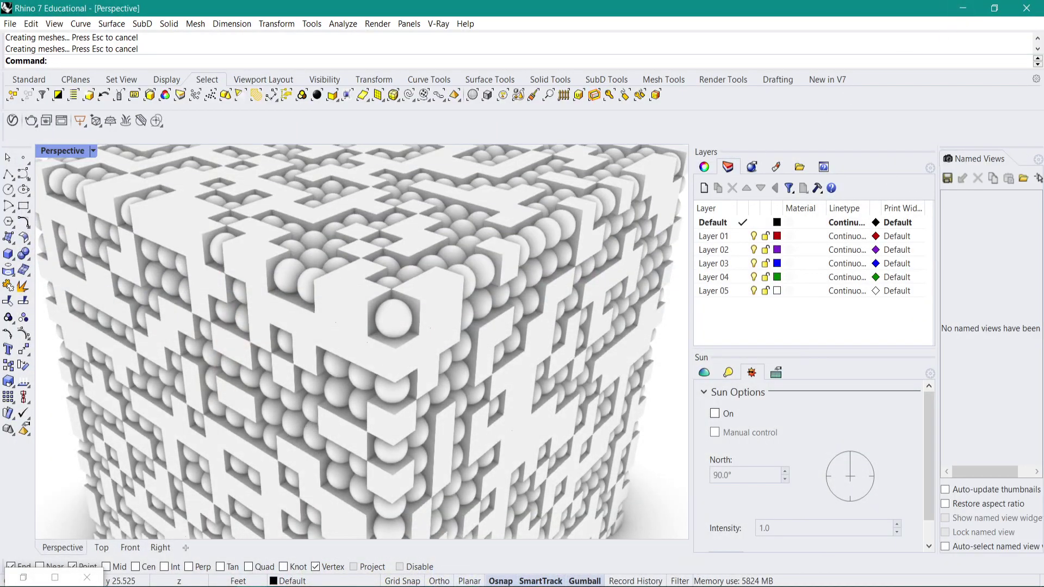